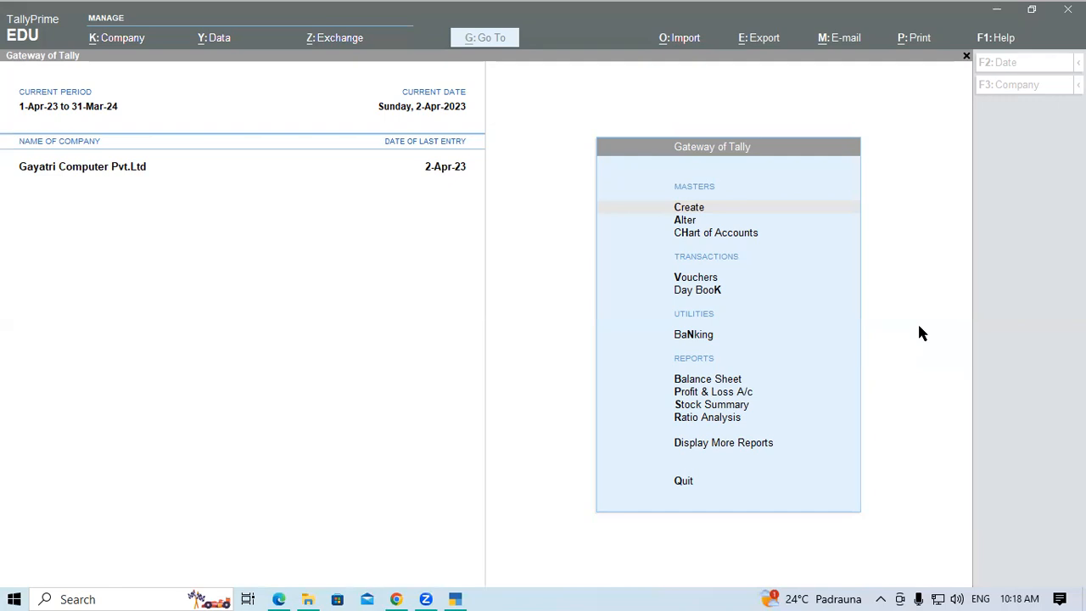
- Switch to the PDF exercise in Edge and examine the BSNL service invoice's SAC code, amount, invoice number and supplier
click(278, 593)
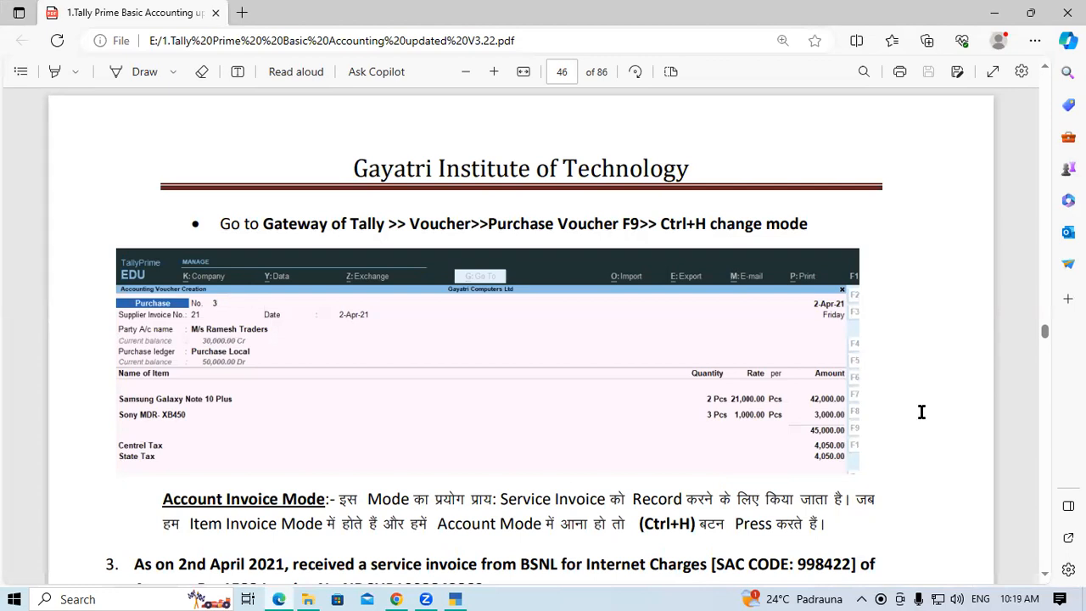
click(1045, 576)
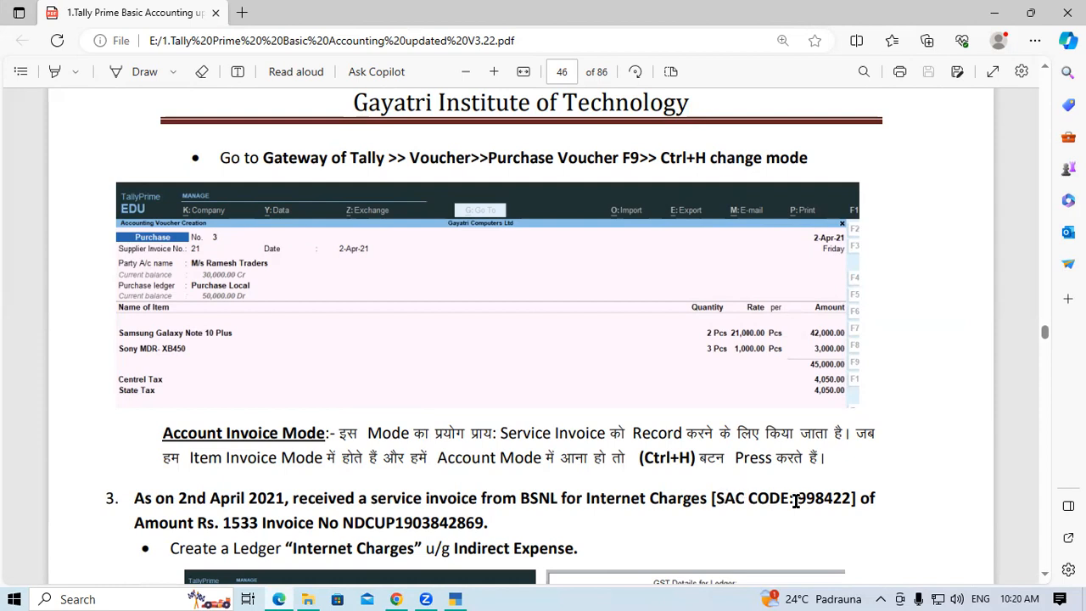
drag(797, 499, 825, 500)
click(867, 499)
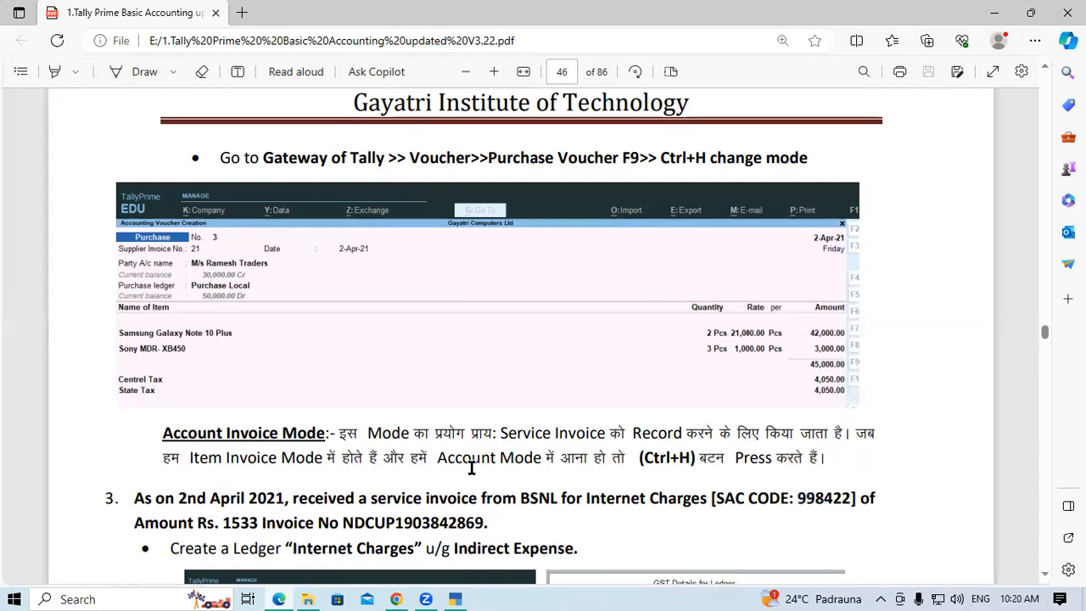
drag(214, 522, 482, 523)
click(260, 525)
click(331, 524)
click(480, 523)
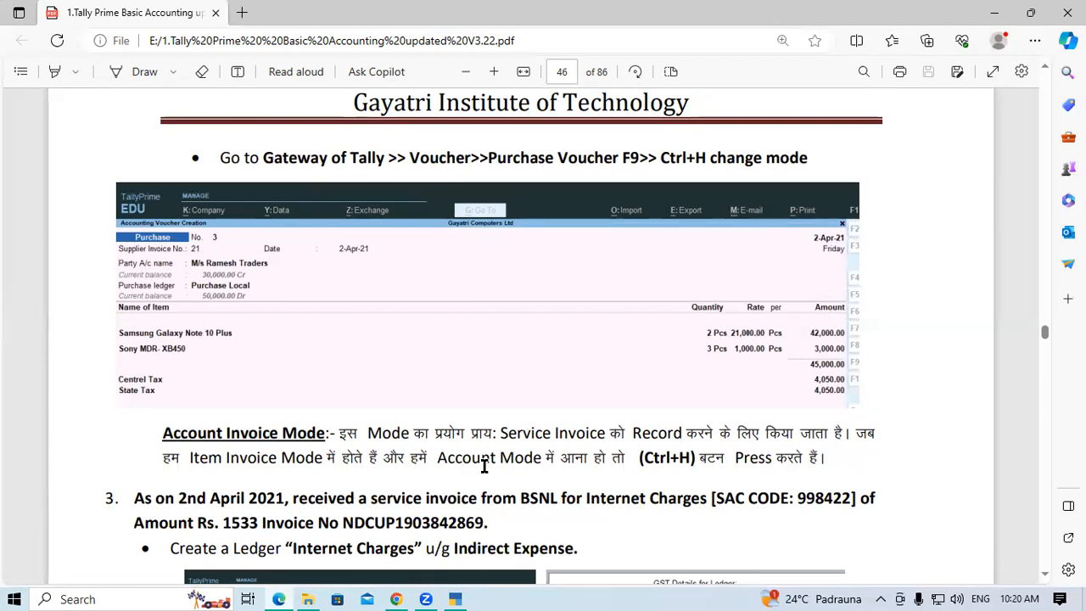
drag(520, 499, 557, 500)
click(557, 500)
drag(521, 497, 557, 500)
click(554, 501)
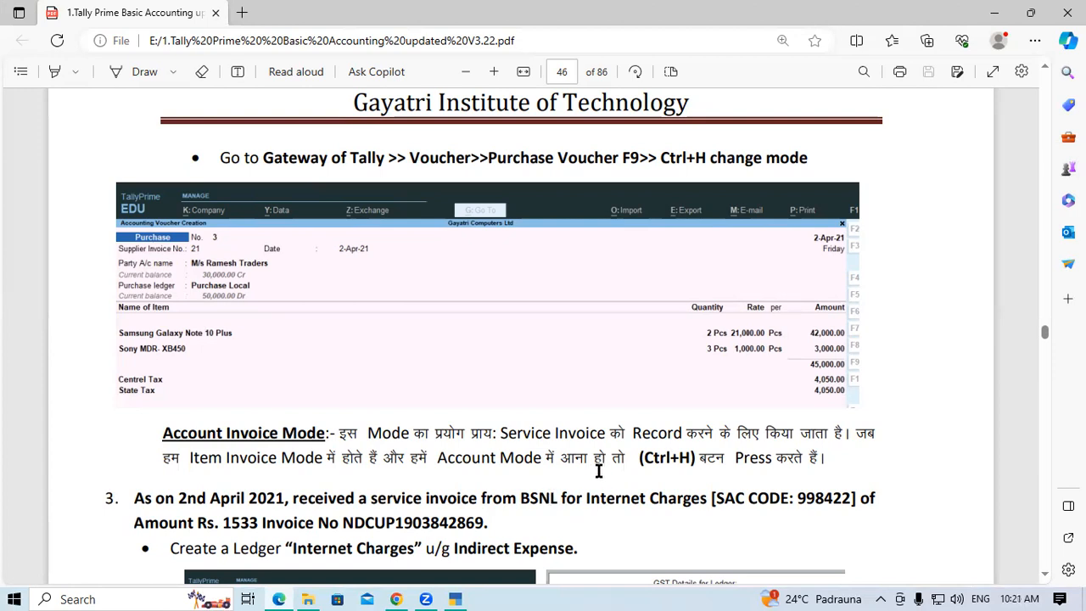
- Examine the Internet Charges entry in exercise 3 and the ledger and GST details shown beneath it
drag(587, 497, 706, 500)
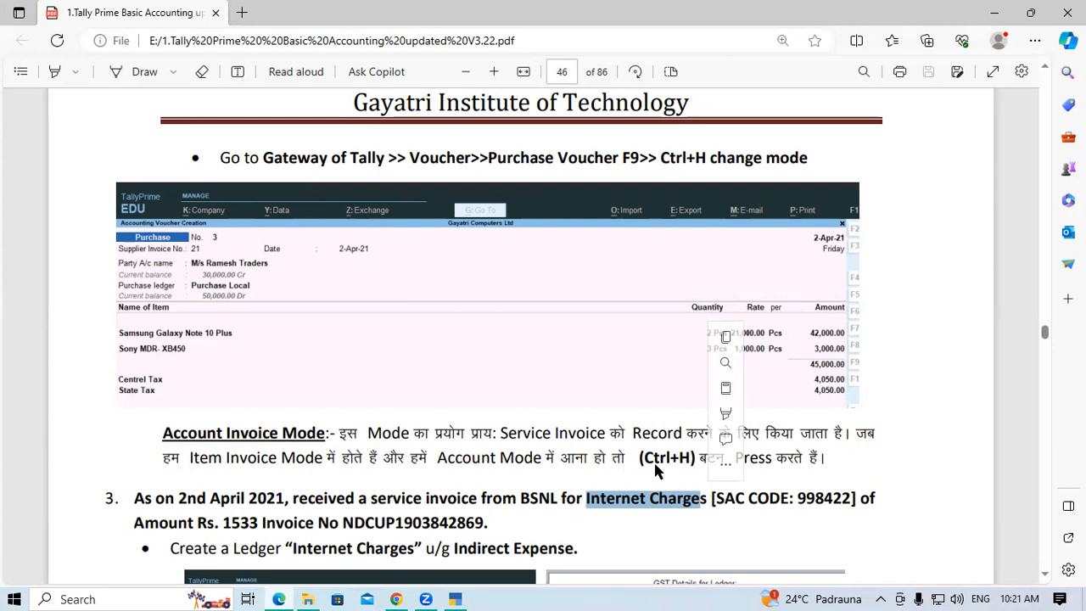
click(604, 502)
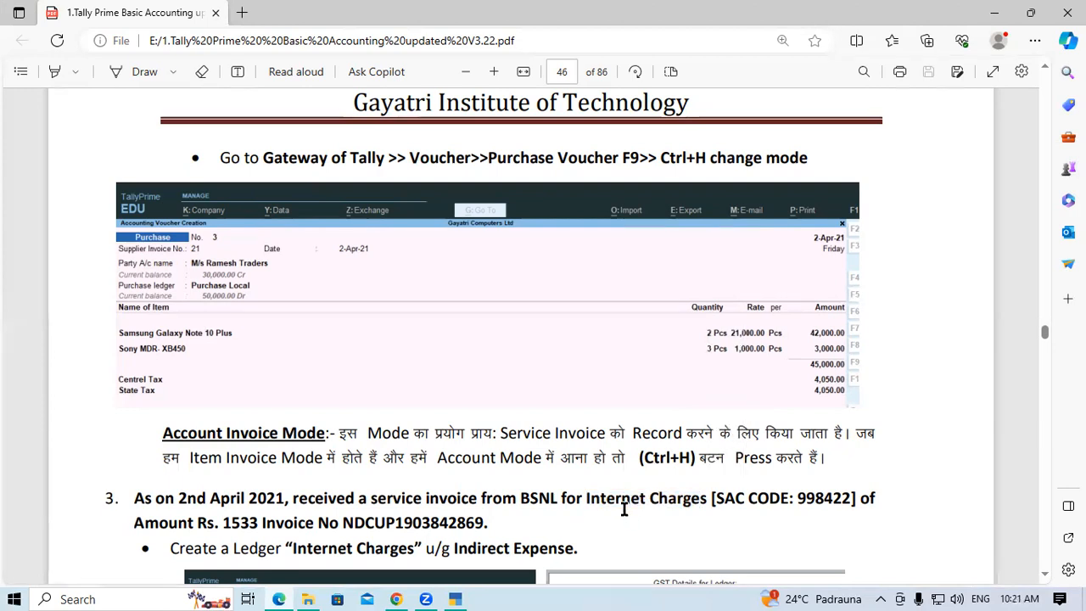
drag(586, 499, 704, 501)
click(703, 500)
click(1044, 576)
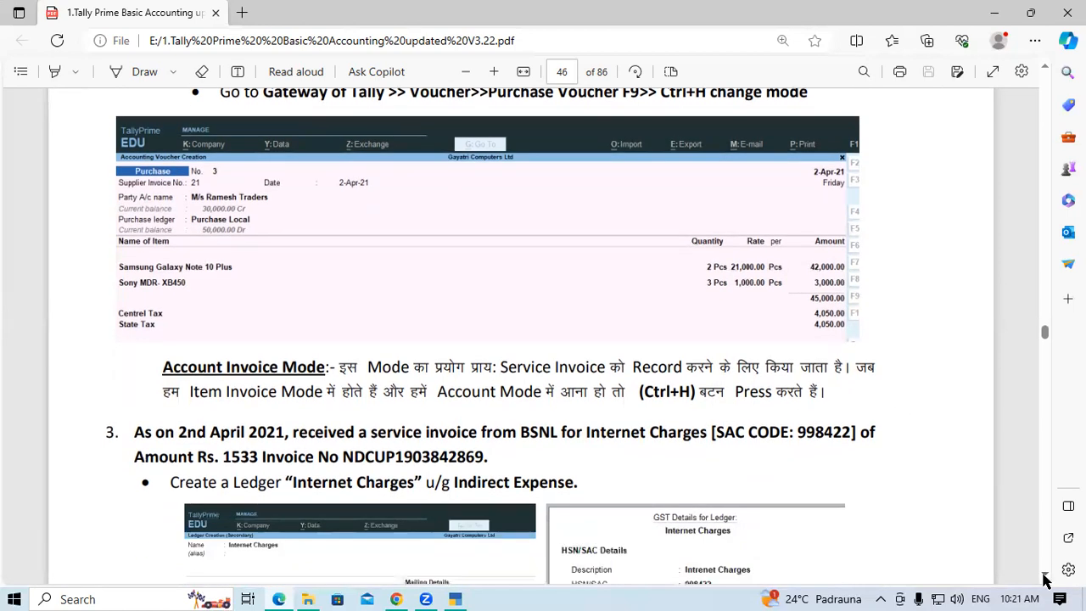
click(1044, 576)
click(1044, 576)
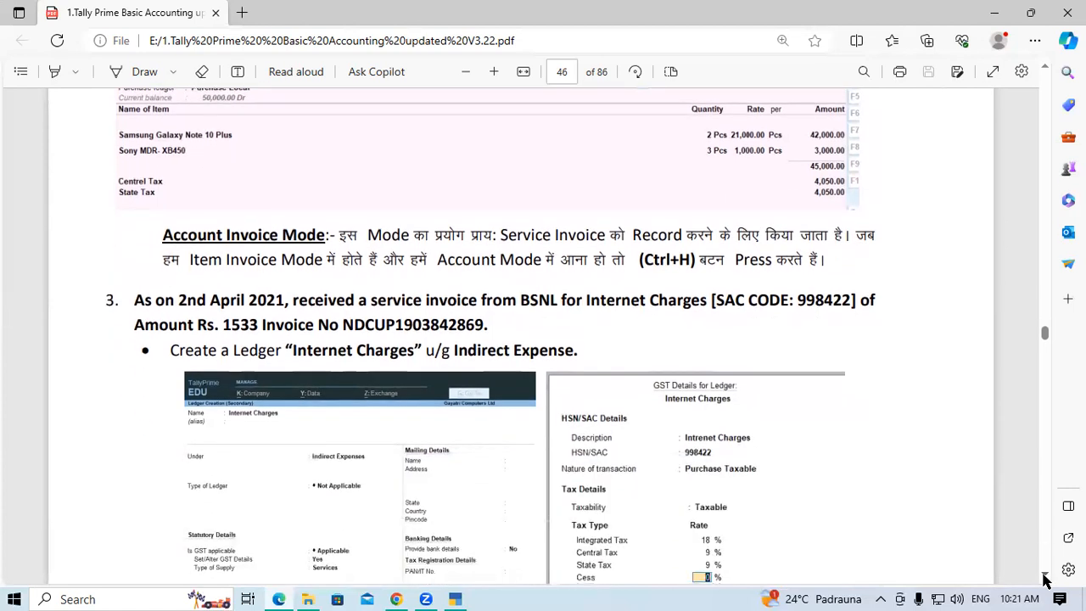
click(1045, 576)
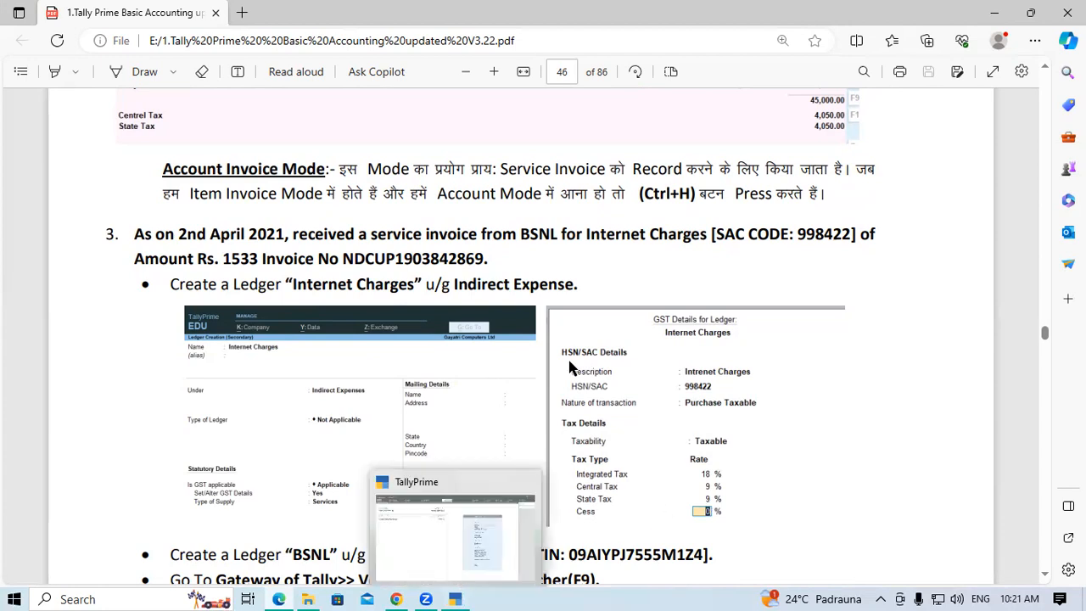
- Switch to TallyPrime and start a new purchase voucher
key(alt+Tab)
key(Down)
key(Down)
key(Down)
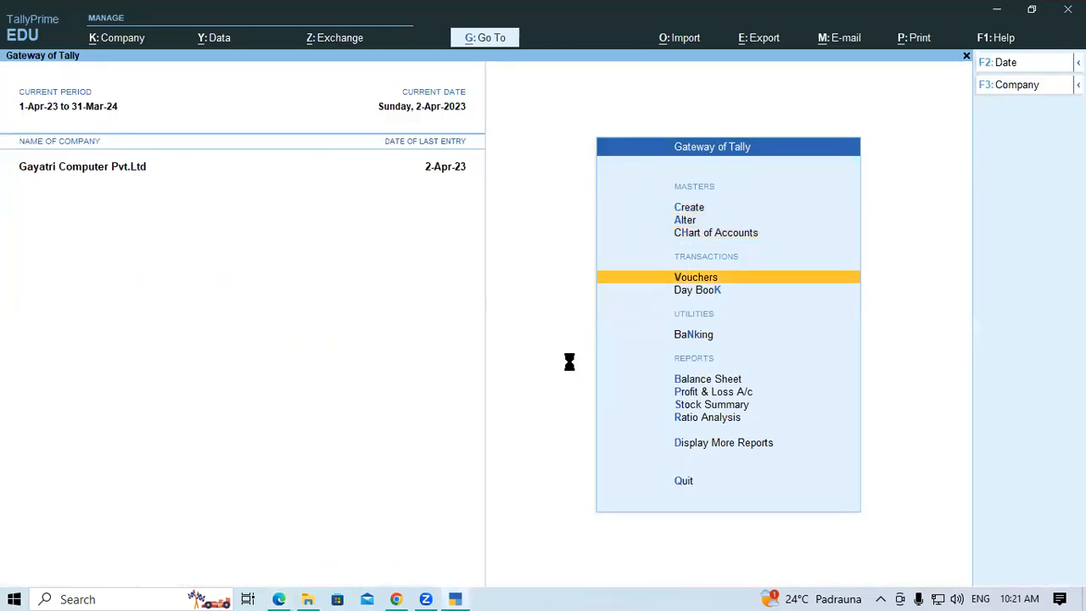
key(Return)
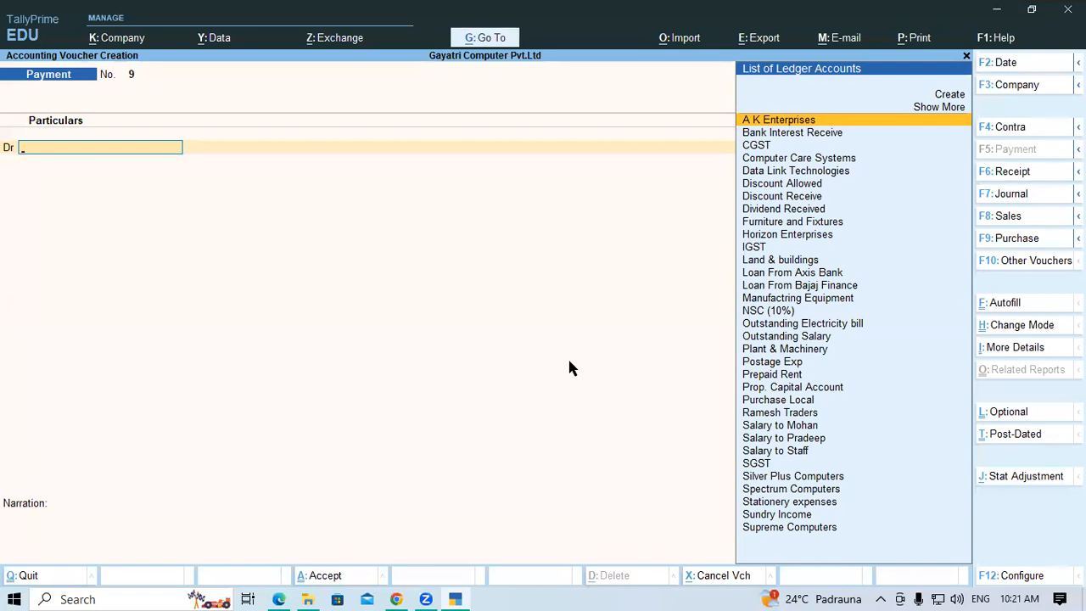
key(F9)
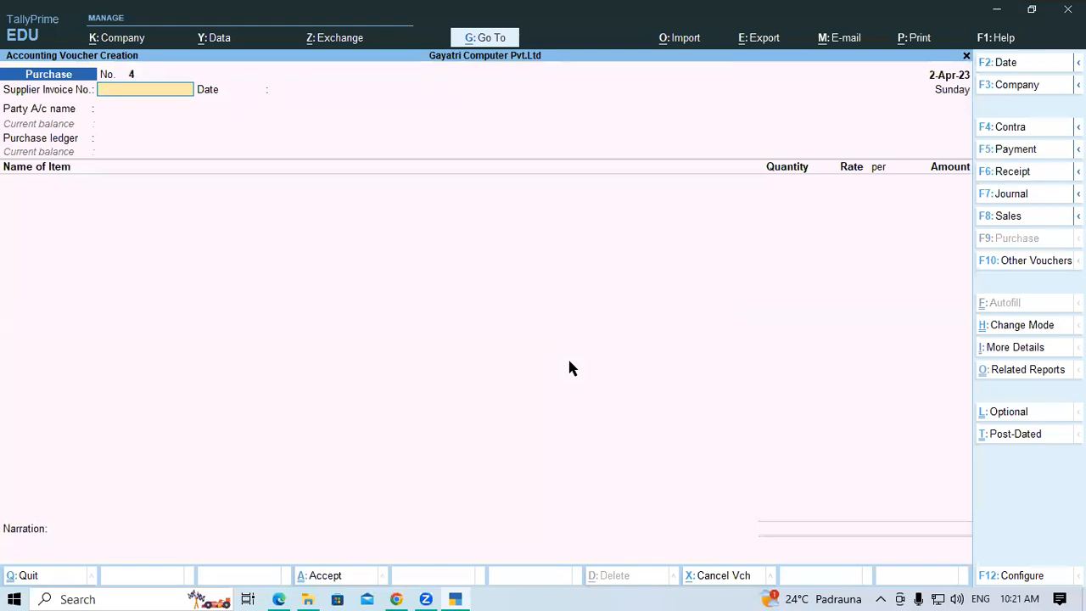
- Change the purchase voucher's mode to Accounting Invoice
key(ctrl+h)
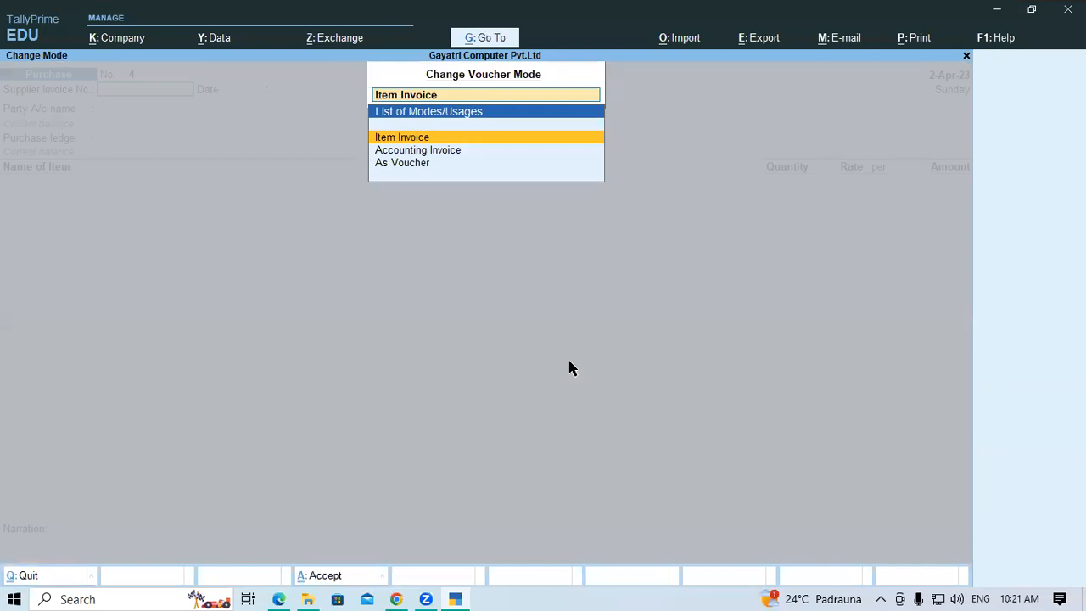
key(Down)
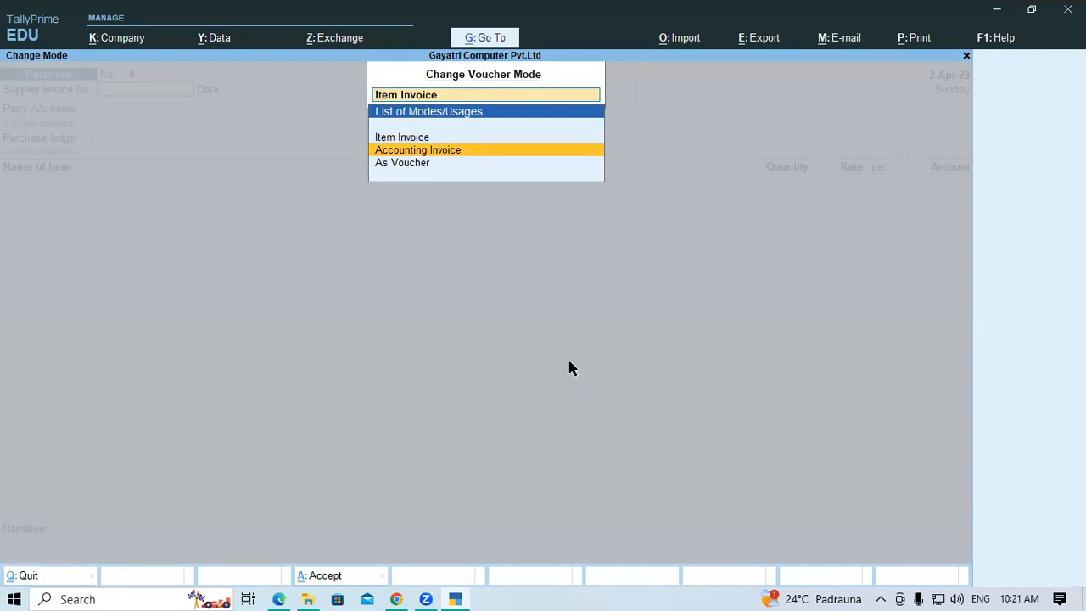
key(Return)
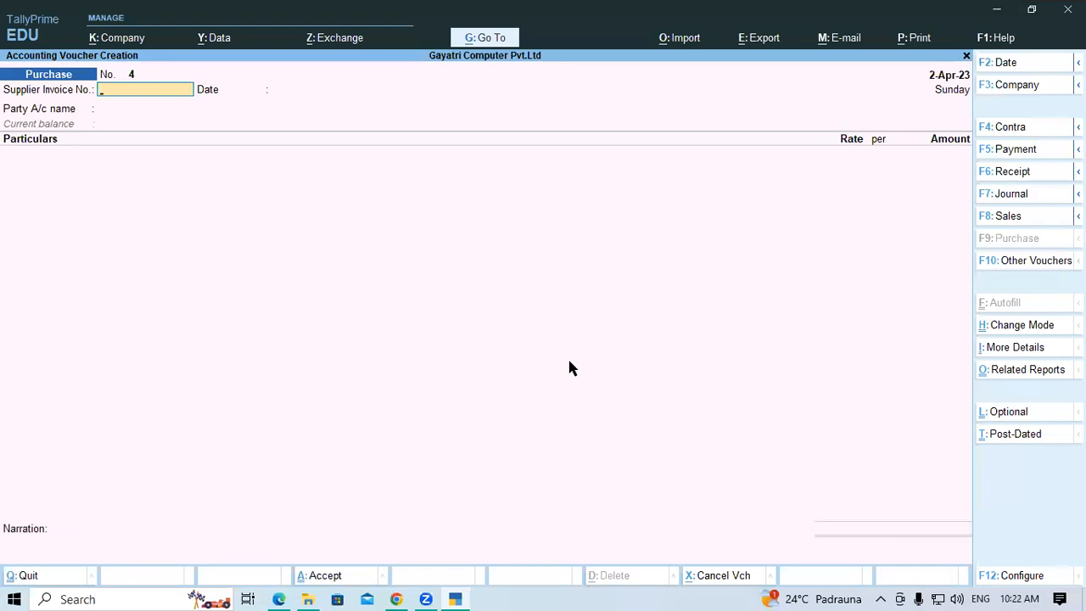
- Copy exercise 3's invoice number from the PDF into the voucher's supplier invoice number and accept the date 2-Apr-23
key(alt+Tab)
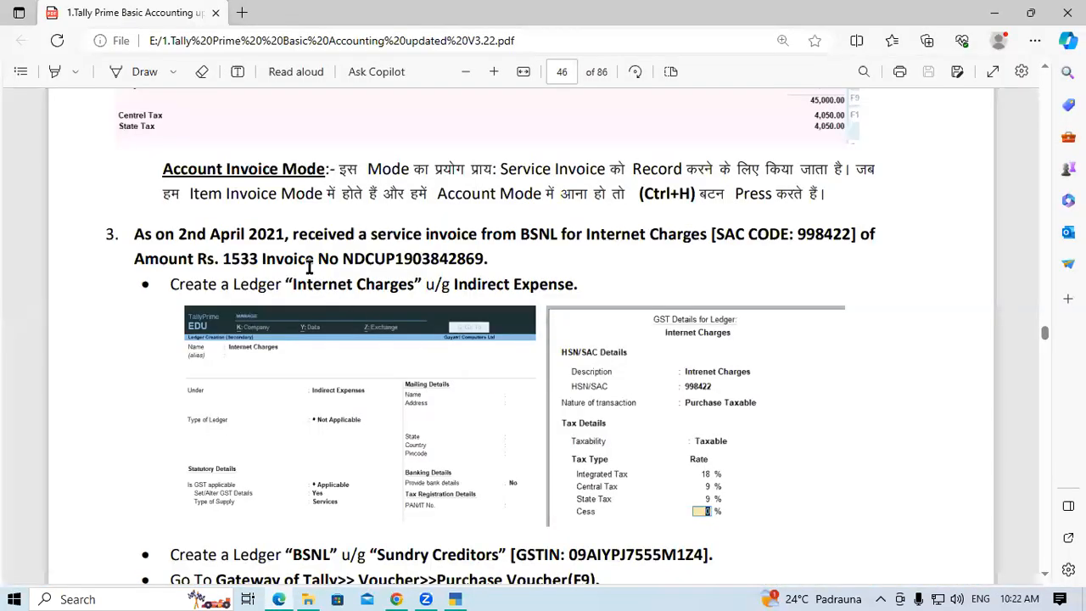
drag(340, 258, 480, 259)
key(ctrl+c)
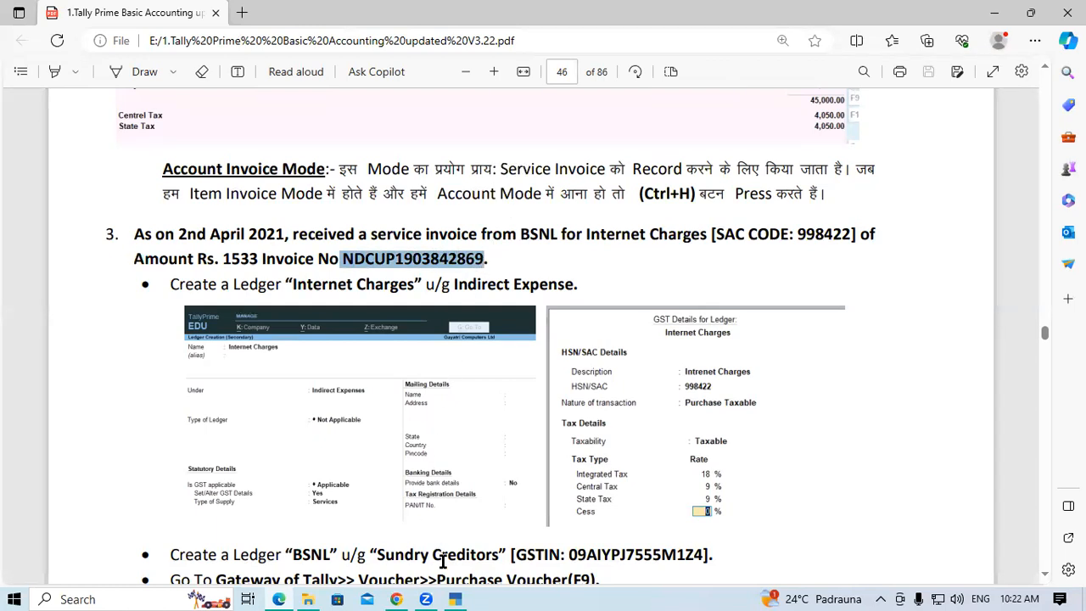
key(alt+Tab)
key(ctrl+v)
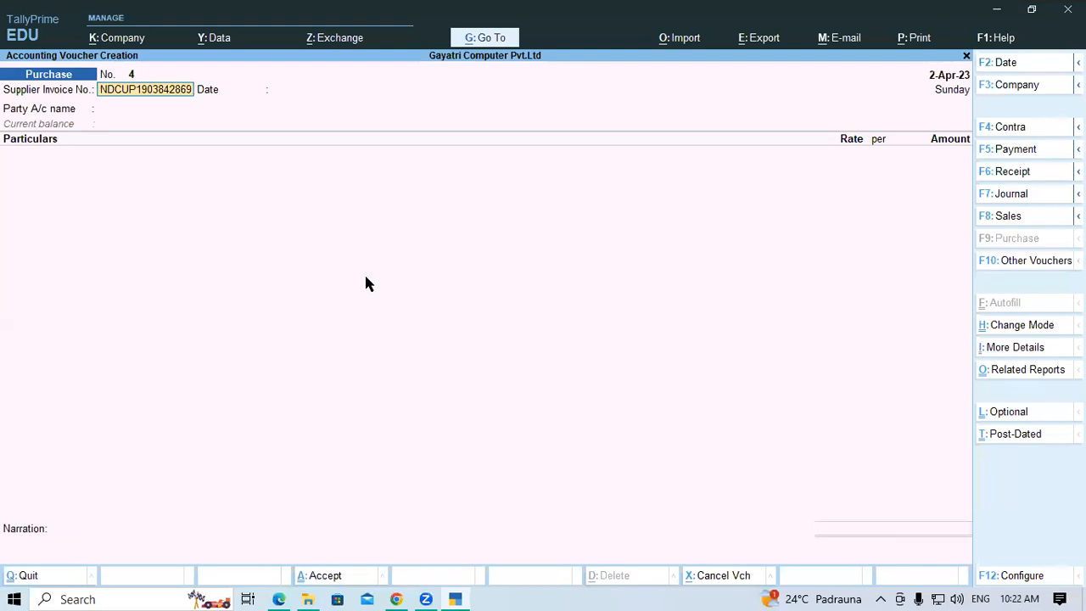
key(Return)
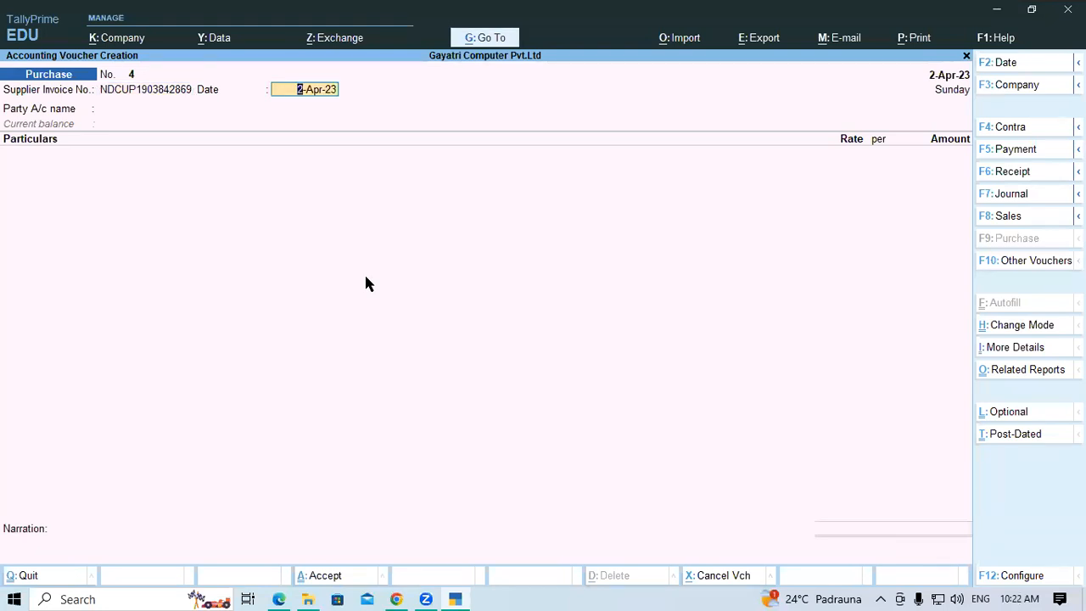
key(Return)
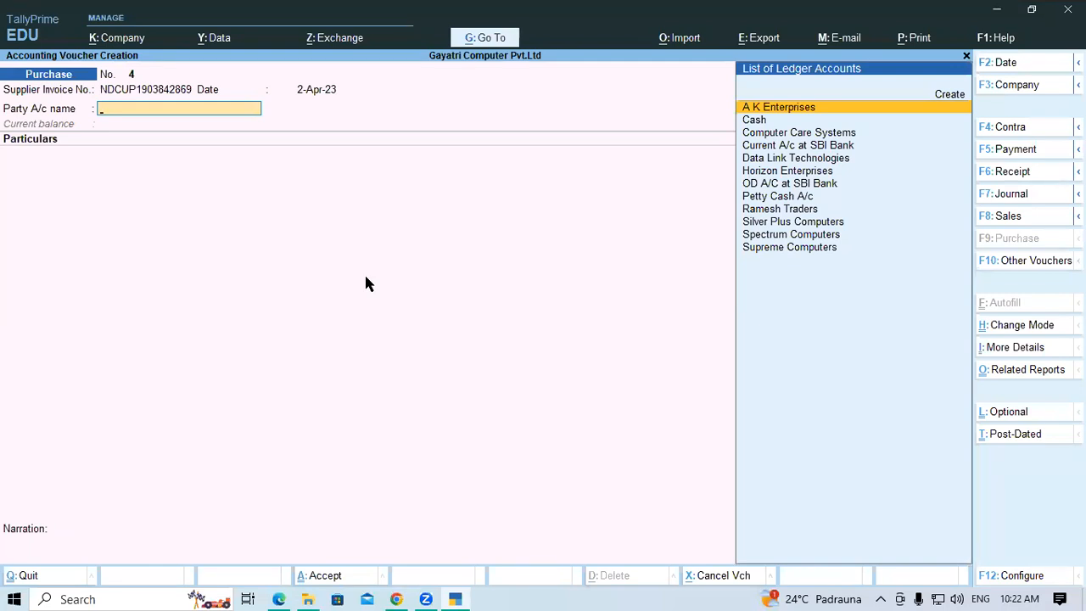
- Start a new ledger for the voucher's party account and name it BSNL, leaving the alias empty
key(alt+c)
text(Bh)
key(BackSpace)
text(N)
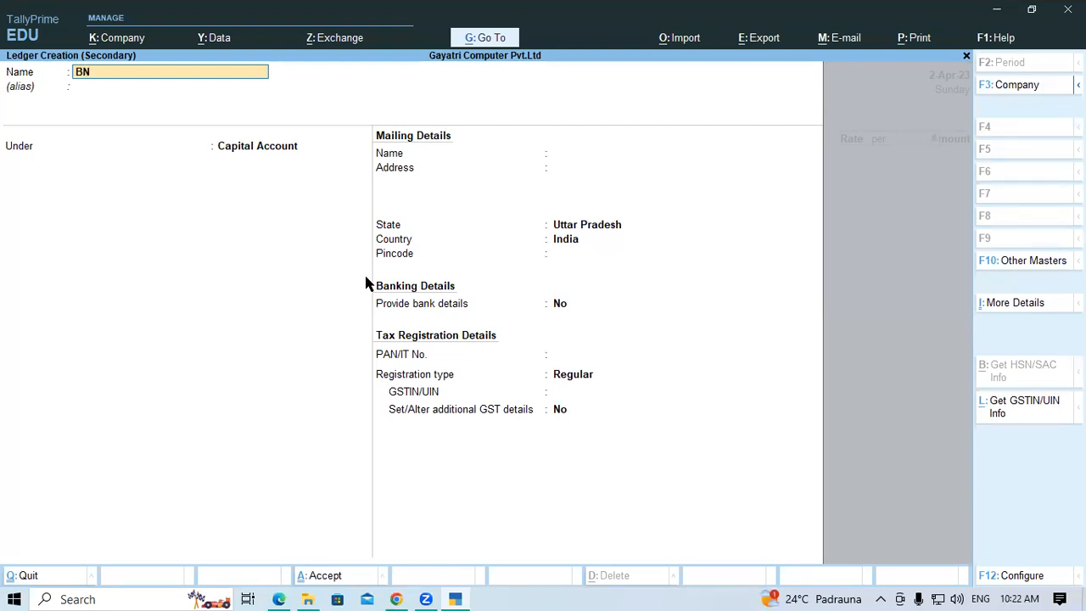
key(BackSpace)
text(SNL)
key(Return)
key(Return)
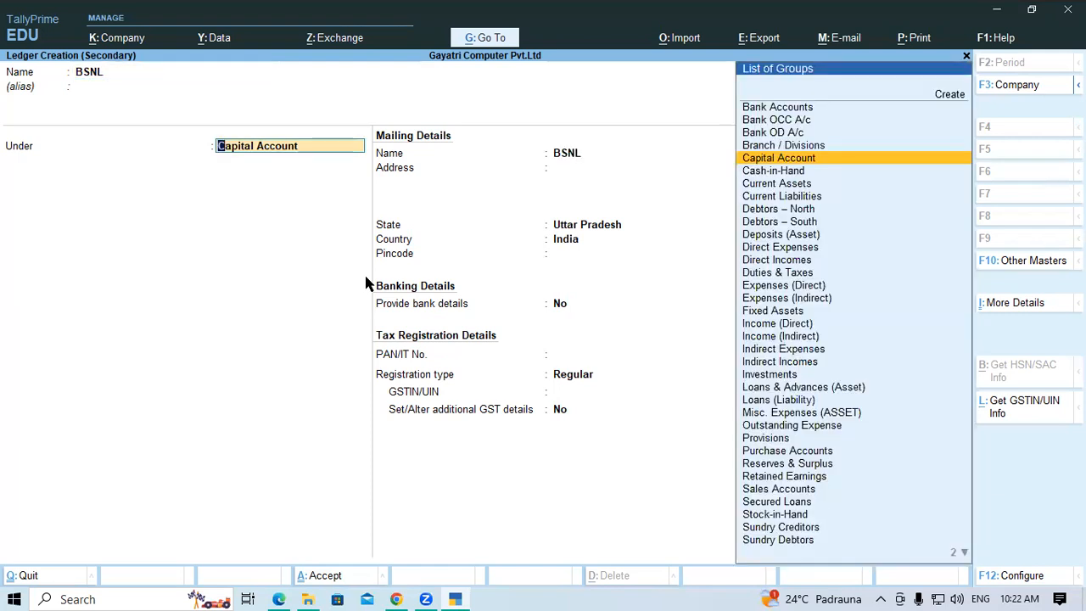
- Put the BSNL ledger under Sundry Creditors and accept the default balance, mailing, banking and registration type settings
text(Sun)
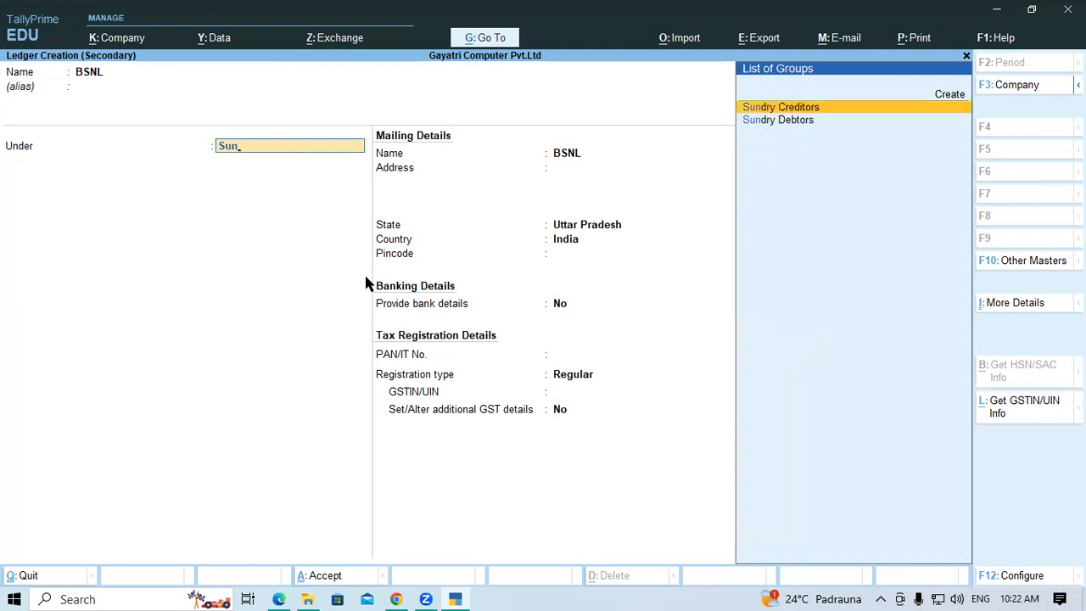
key(Return)
key(Return)
key(Return)
key(Return)
key(Return)
key(Return)
key(Return)
key(Return)
key(Return)
key(Return)
key(Return)
key(Return)
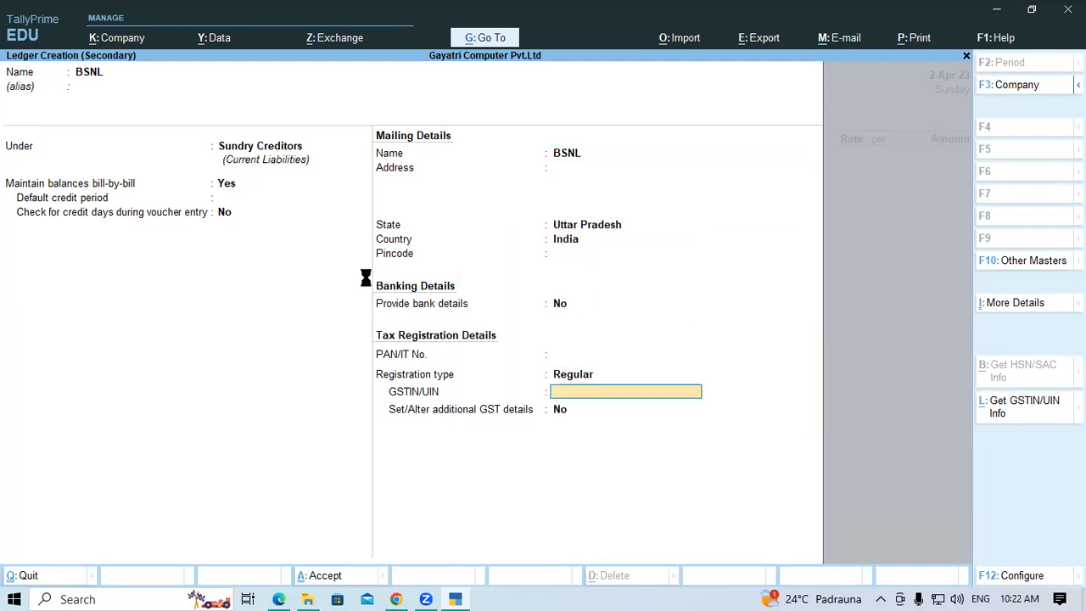
key(Return)
- Copy BSNL's GSTIN from the PDF into the ledger's GSTIN/UIN, keep additional GST details at No, and save the ledger
key(alt+Tab)
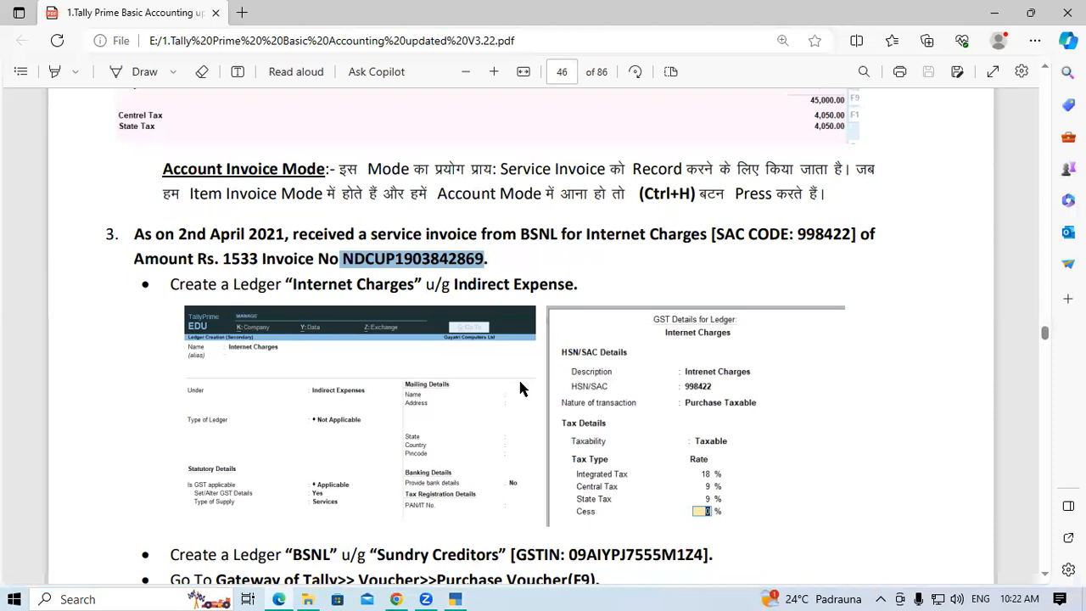
drag(568, 553, 699, 551)
key(ctrl+c)
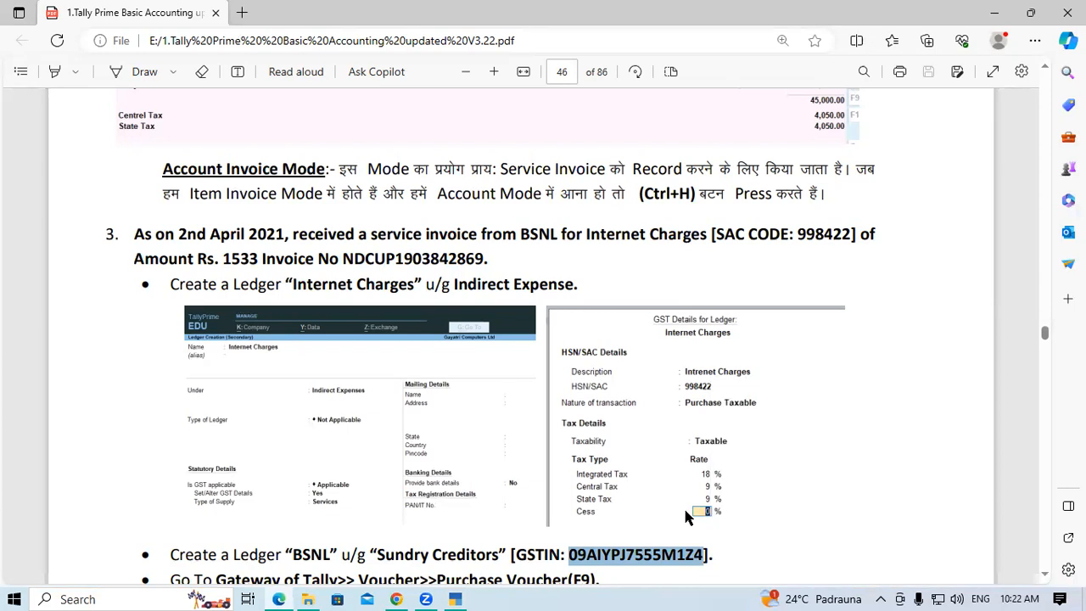
key(alt+Tab)
key(Return)
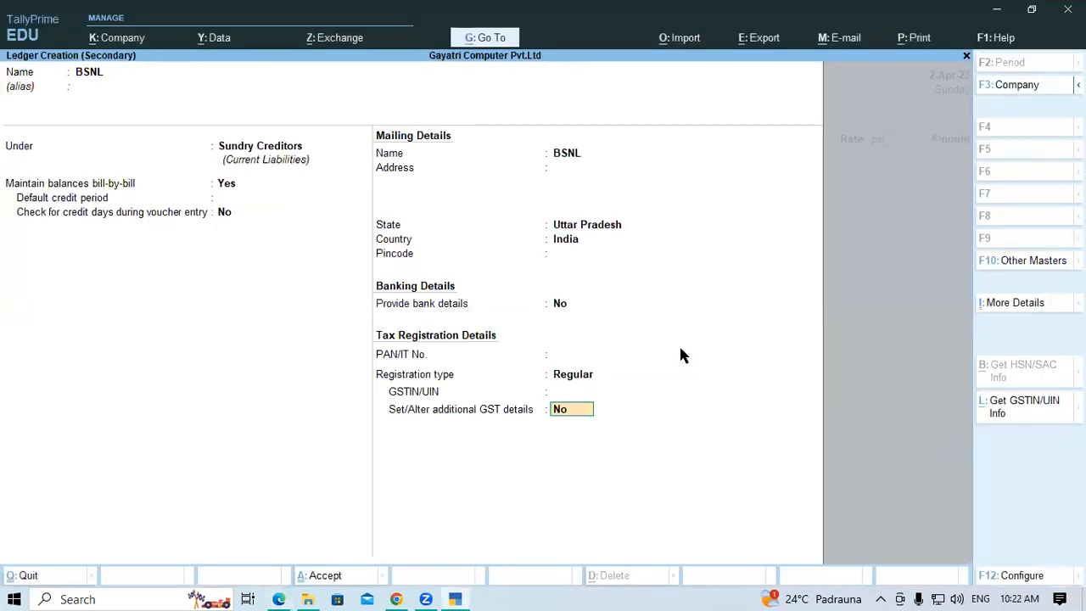
click(595, 389)
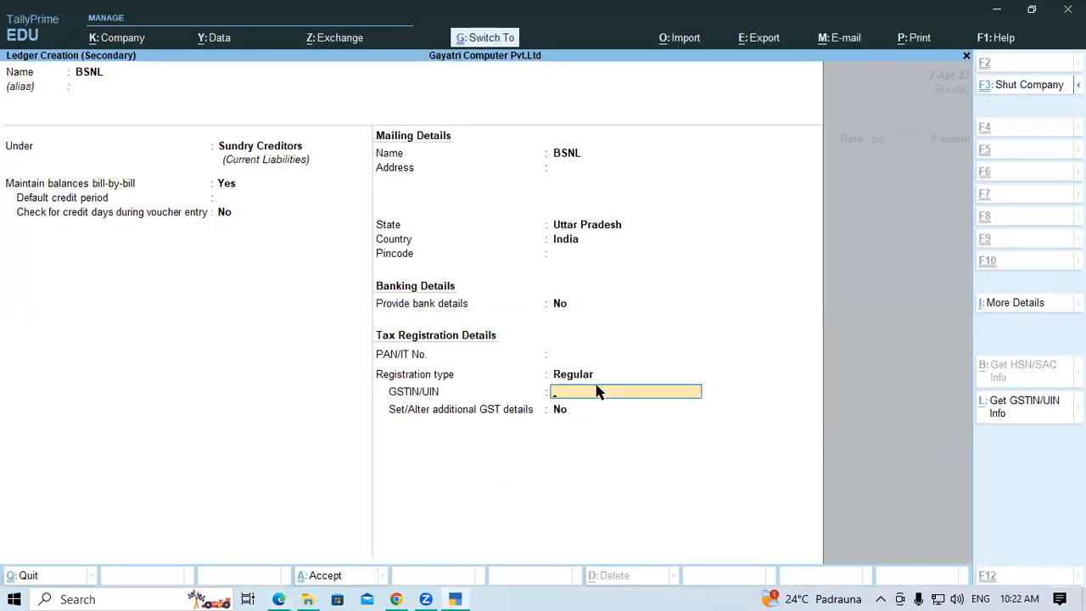
key(ctrl+v)
key(Return)
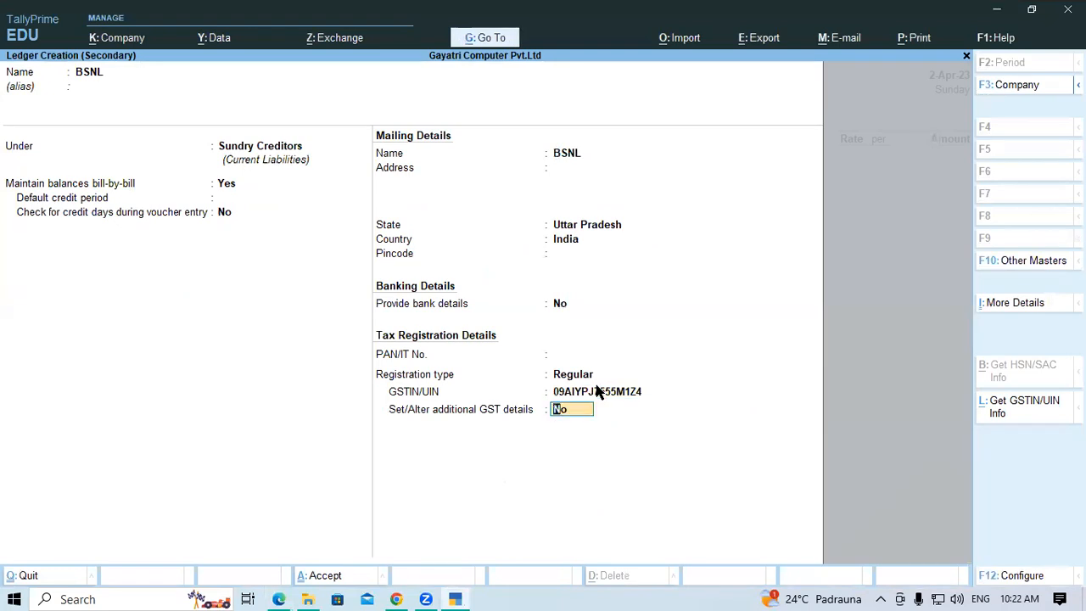
key(Return)
key(Return)
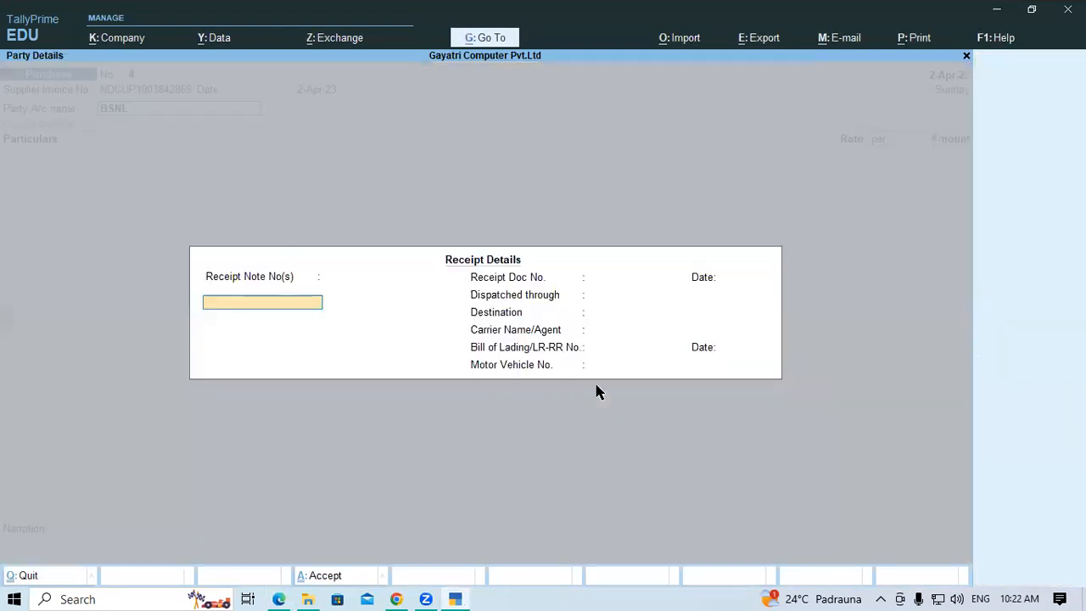
- Accept the receipt details left blank and the remaining BSNL party details to reach the voucher's particulars
key(Return)
key(Return)
key(Return)
key(Return)
key(Return)
key(Return)
key(Return)
key(Return)
key(Return)
key(Return)
key(Return)
key(Return)
key(Return)
key(Return)
key(Return)
key(Return)
key(Return)
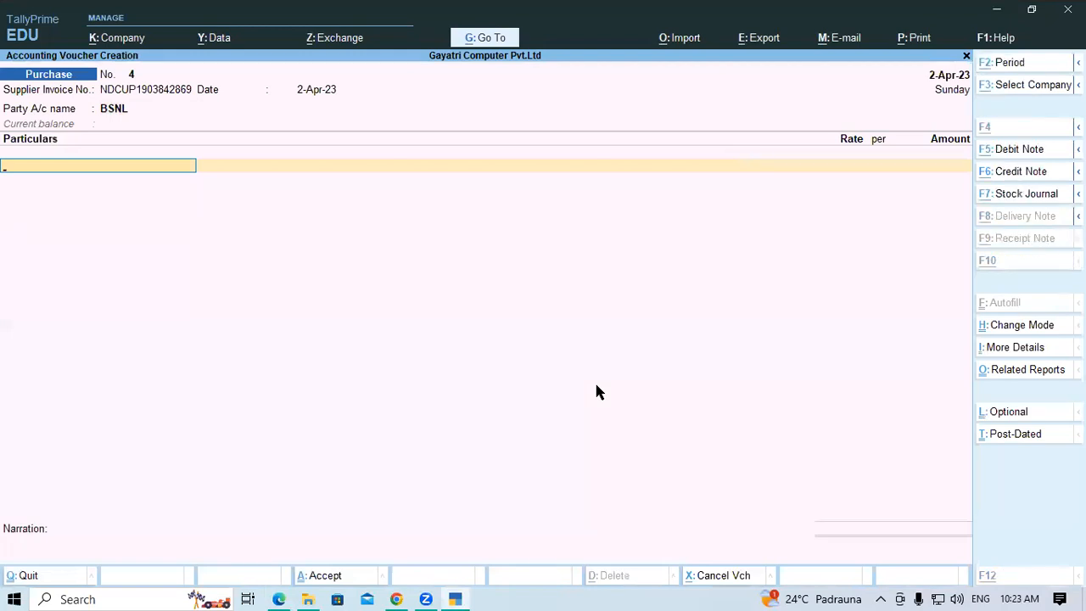
- Start a new ledger from the voucher's particulars and name it Internet Service, leaving the alias empty
key(alt+c)
text(In)
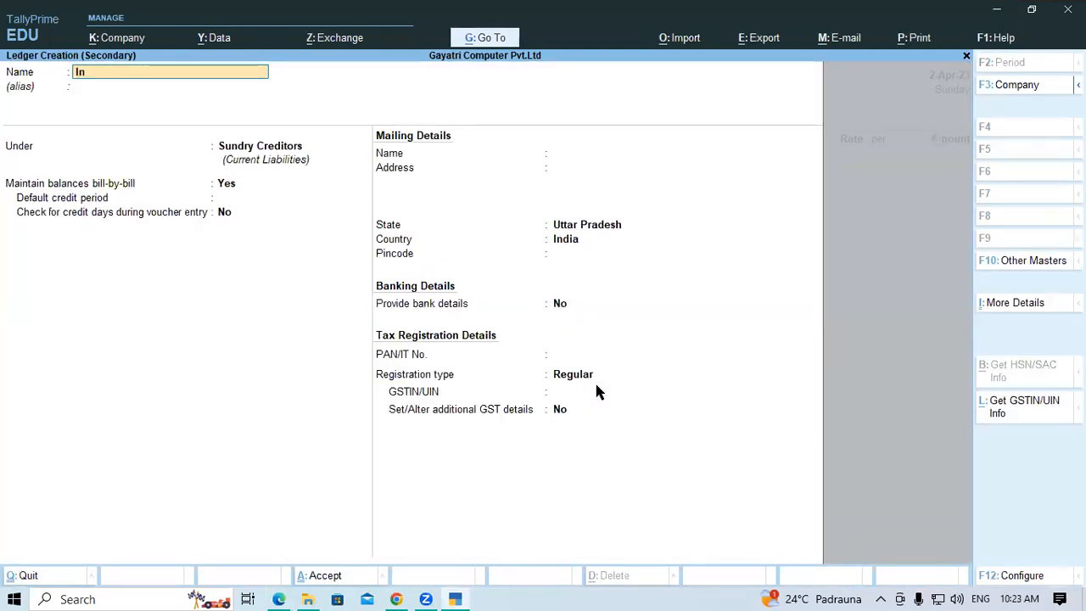
text(ternet Service)
key(Return)
key(Return)
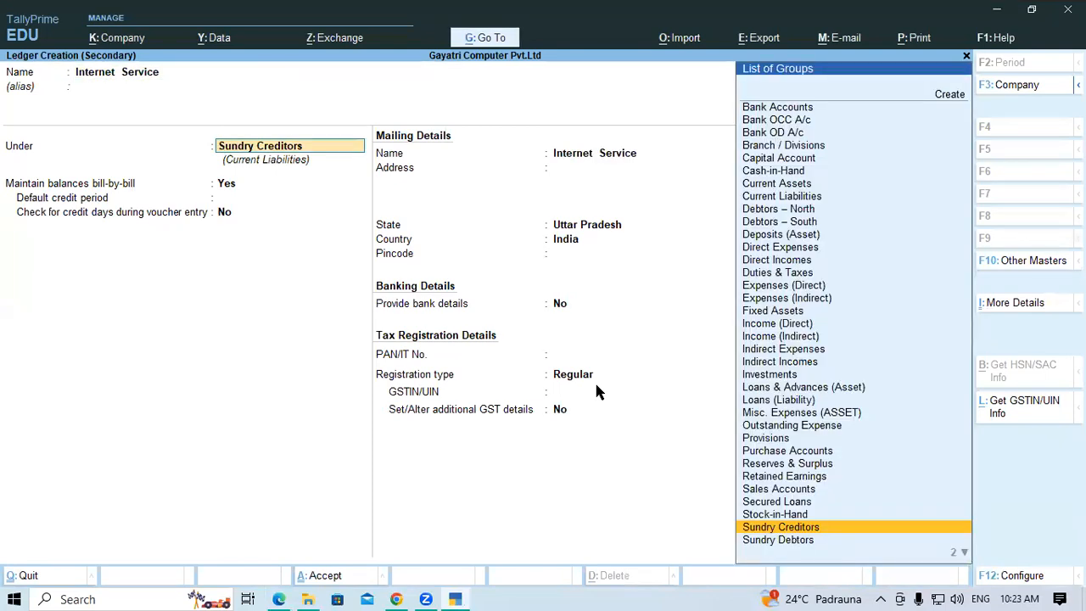
- Put the Internet Service ledger under Indirect Expenses, keeping ledger type and assessable value Not Applicable and GST applicability Applicable
text(In)
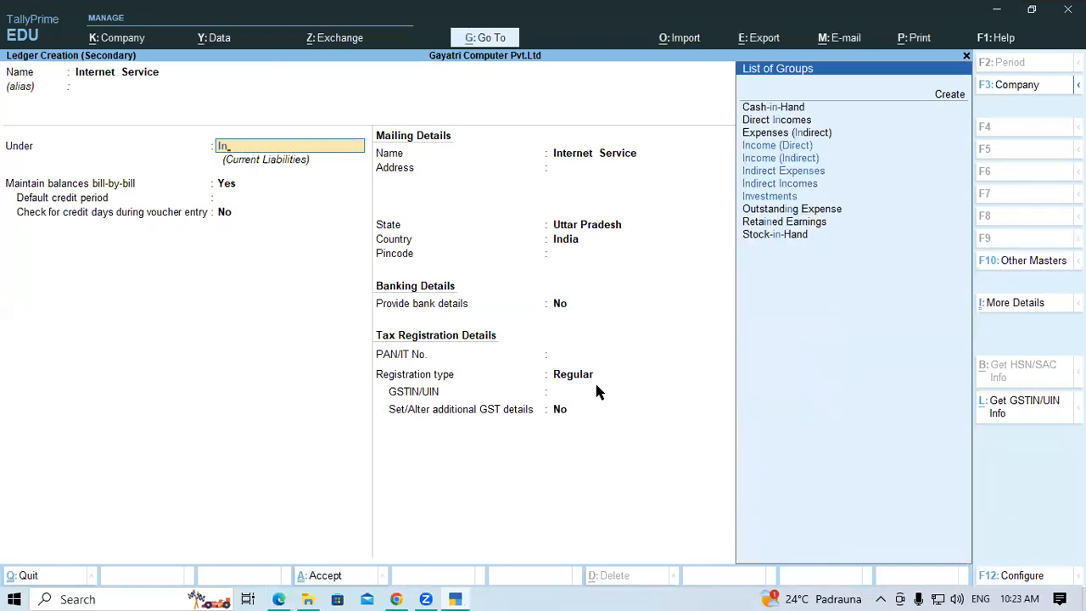
key(Down)
key(Down)
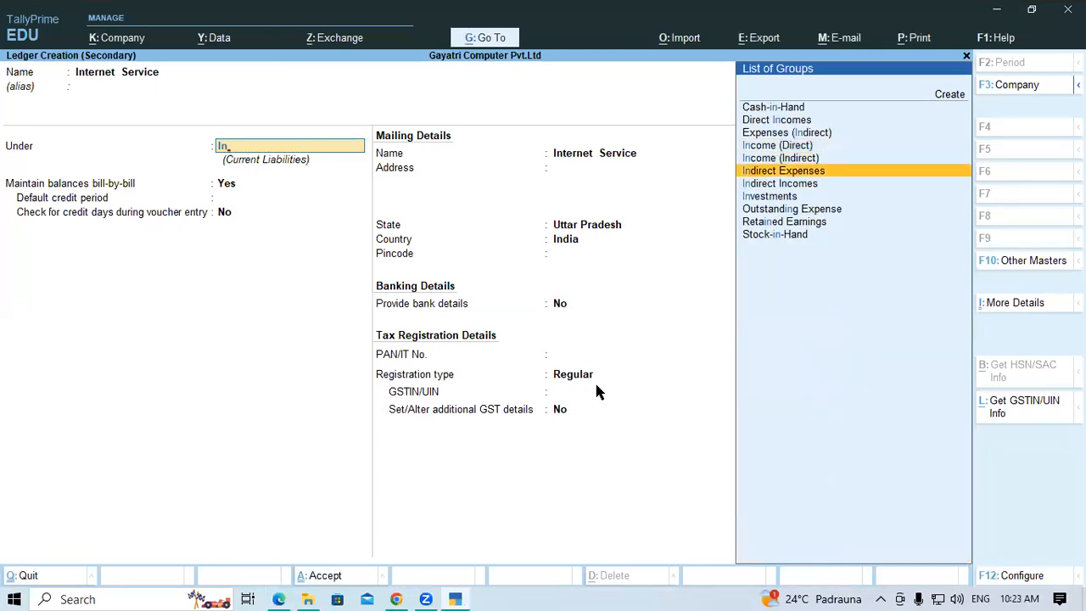
key(Return)
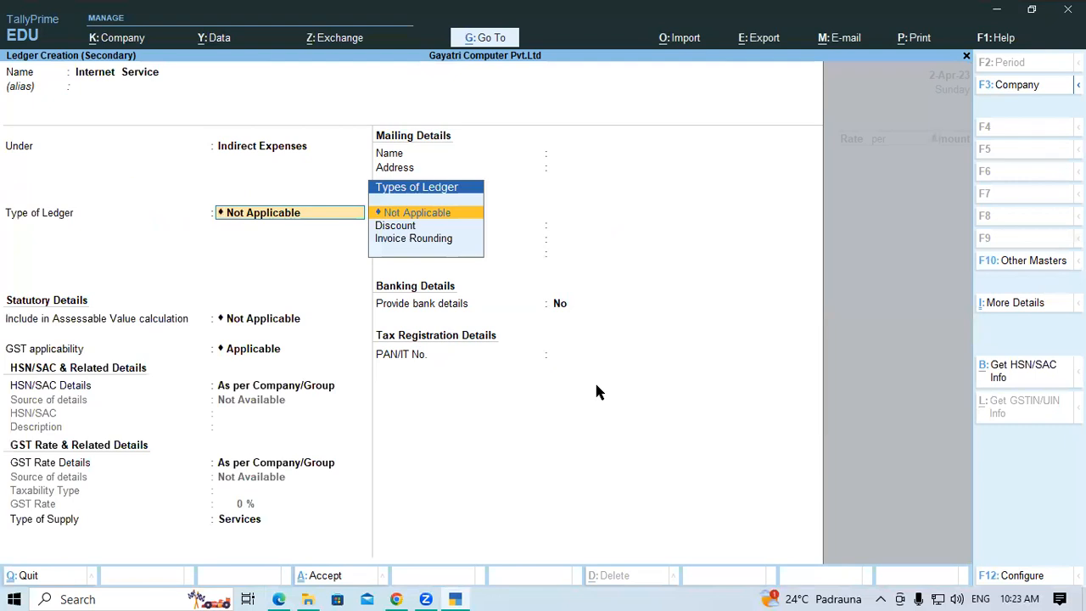
key(Return)
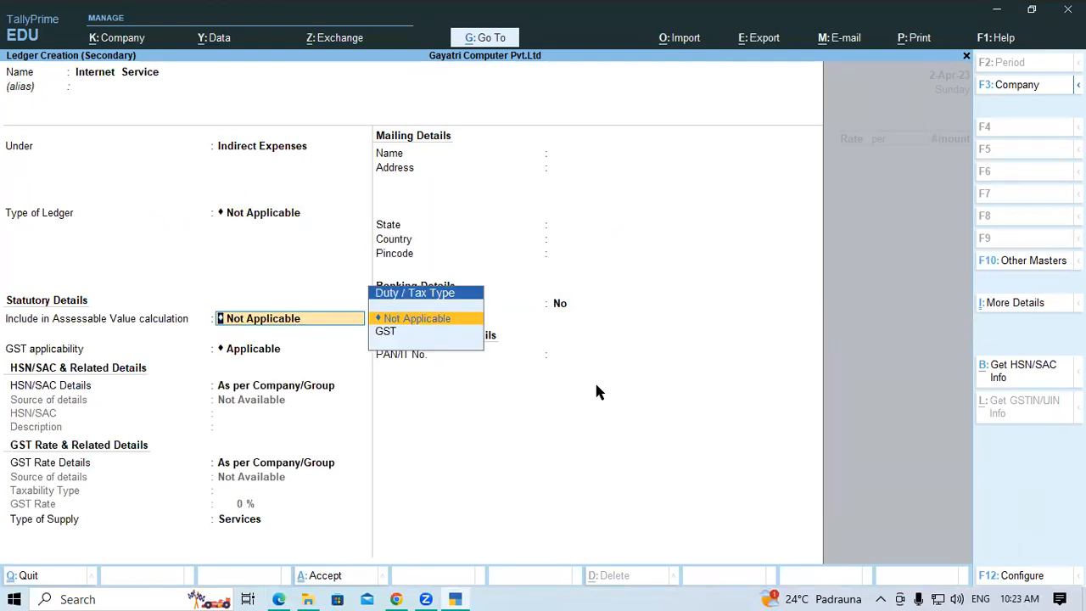
key(Return)
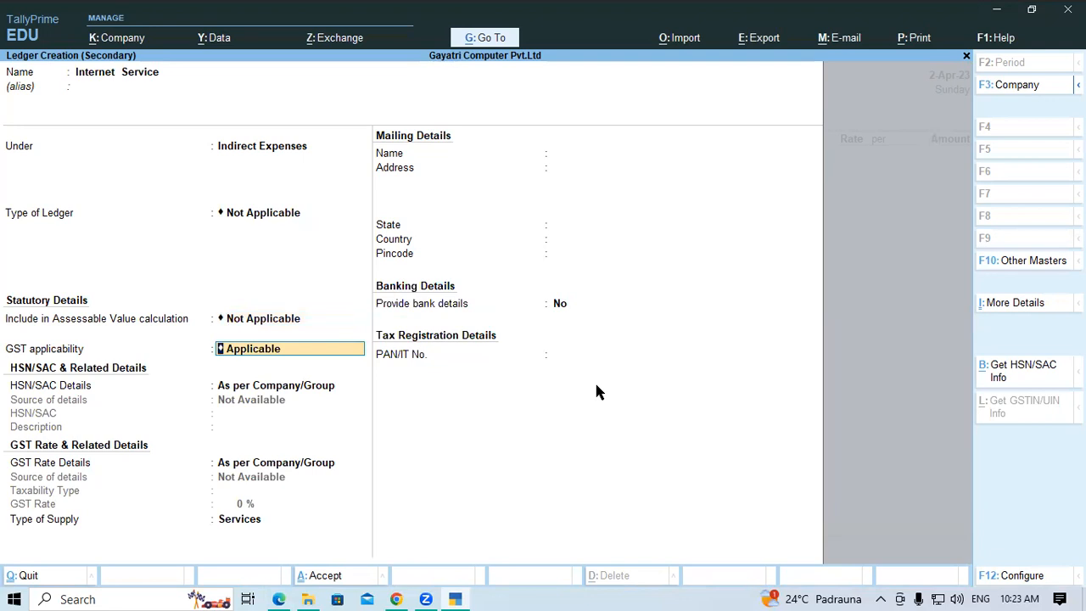
key(Return)
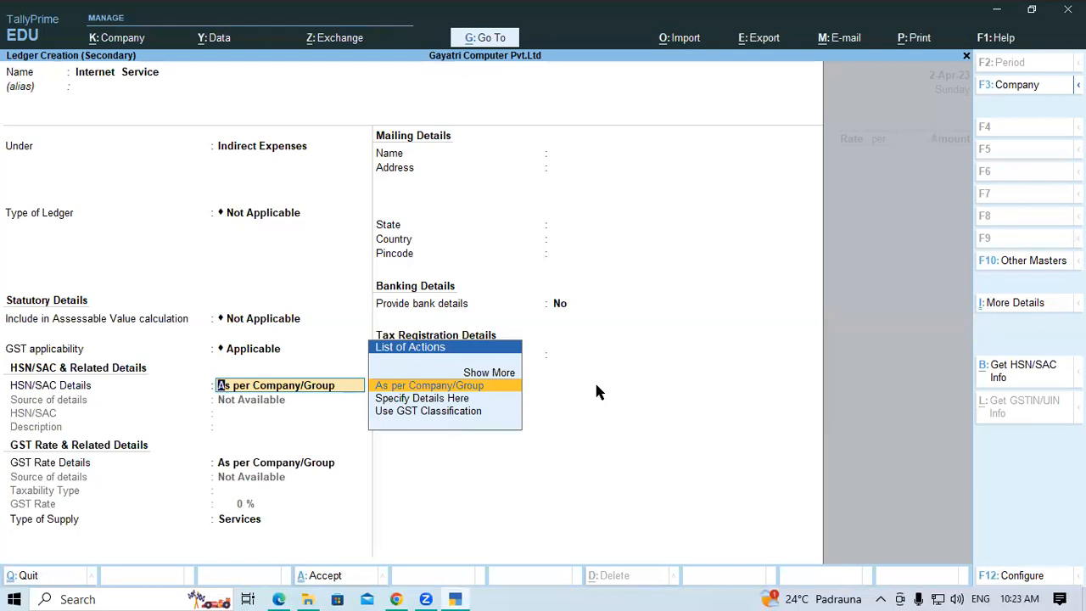
- Set the ledger's HSN/SAC details to Specify Details Here and copy the SAC code 998422 from the PDF into HSN/SAC
key(Down)
key(Return)
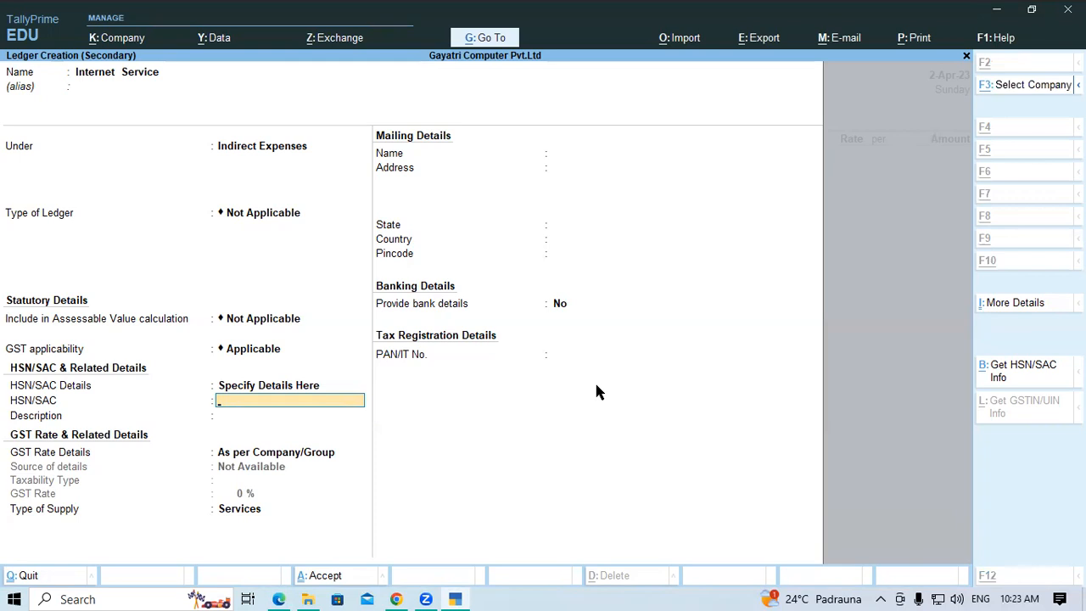
key(alt+Tab)
drag(797, 236, 847, 236)
key(ctrl+c)
key(alt+Tab)
key(ctrl+alt+v)
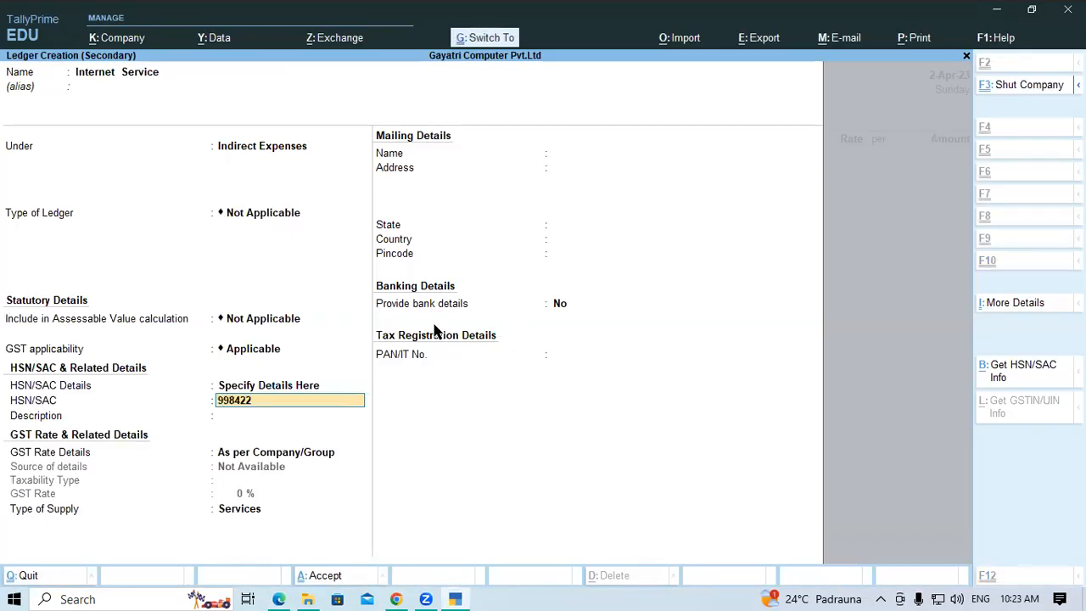
key(Return)
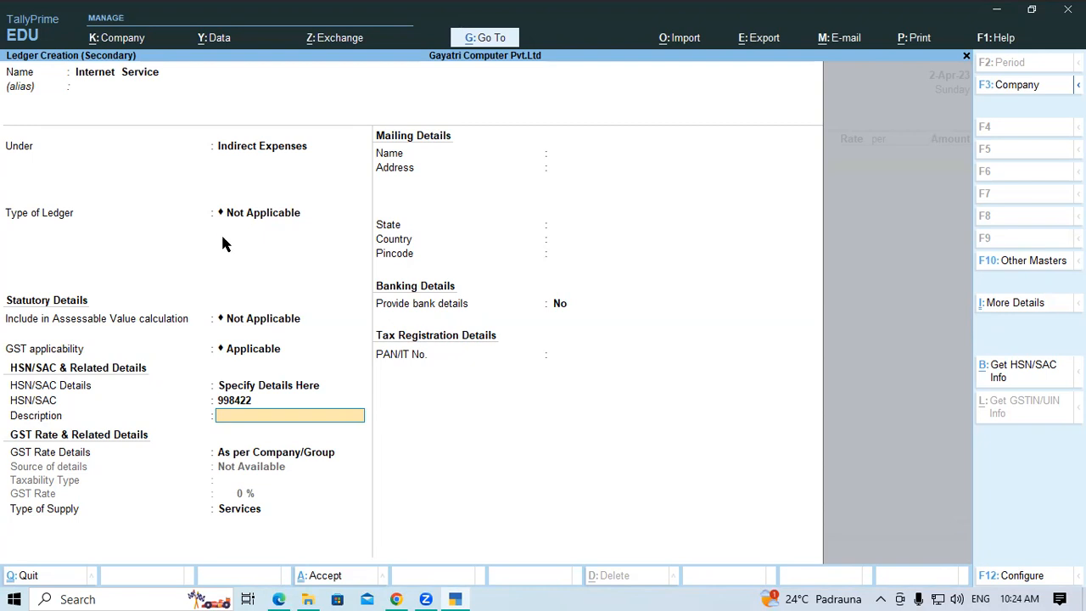
- Fill the HSN/SAC description with the ledger's name, Internet Service
click(148, 78)
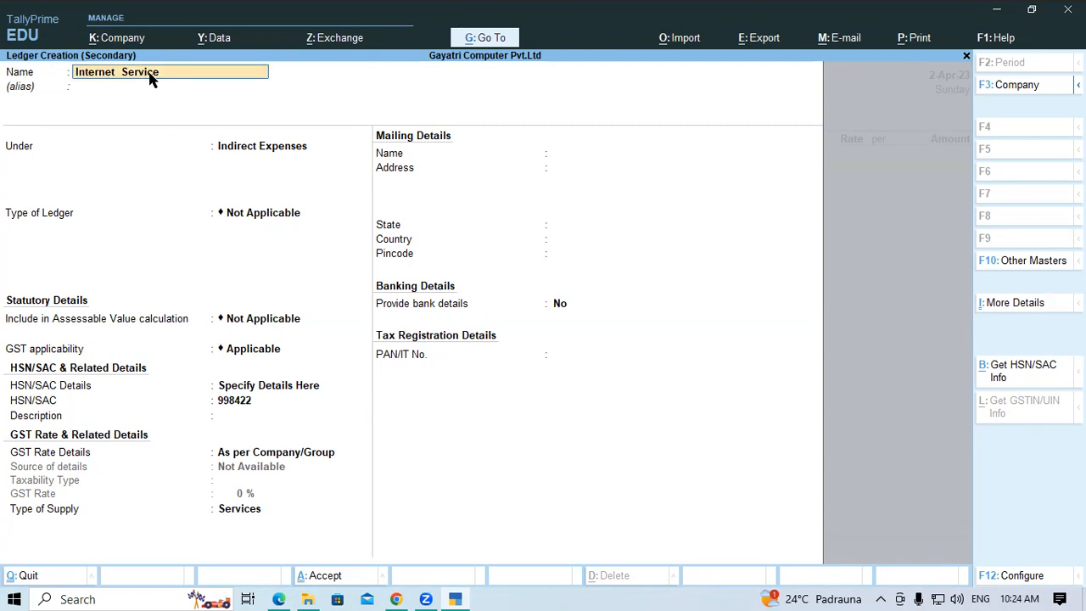
click(234, 414)
key(ctrl+v)
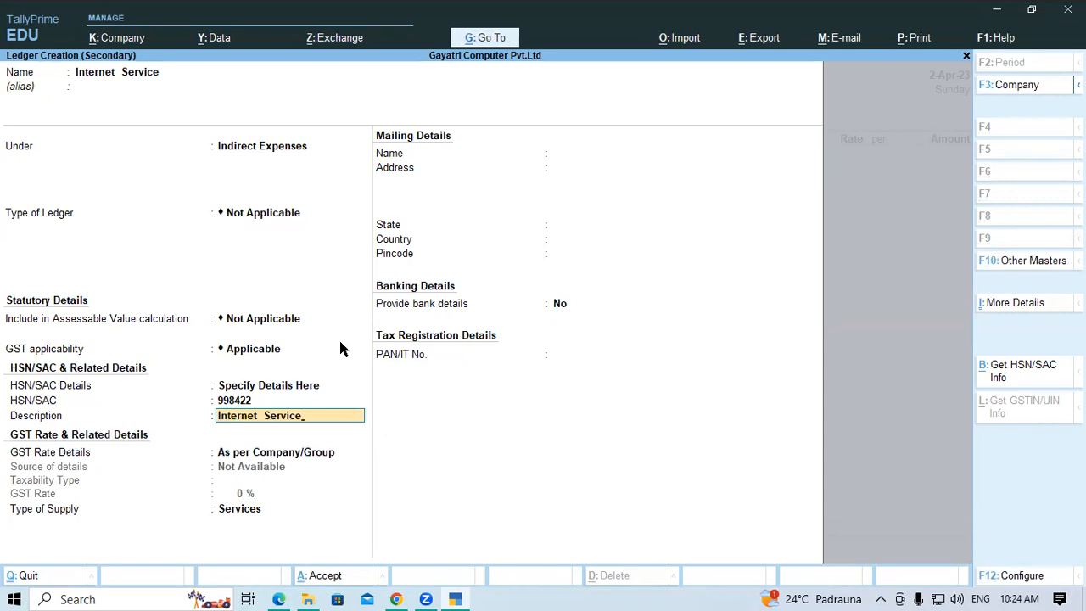
key(Return)
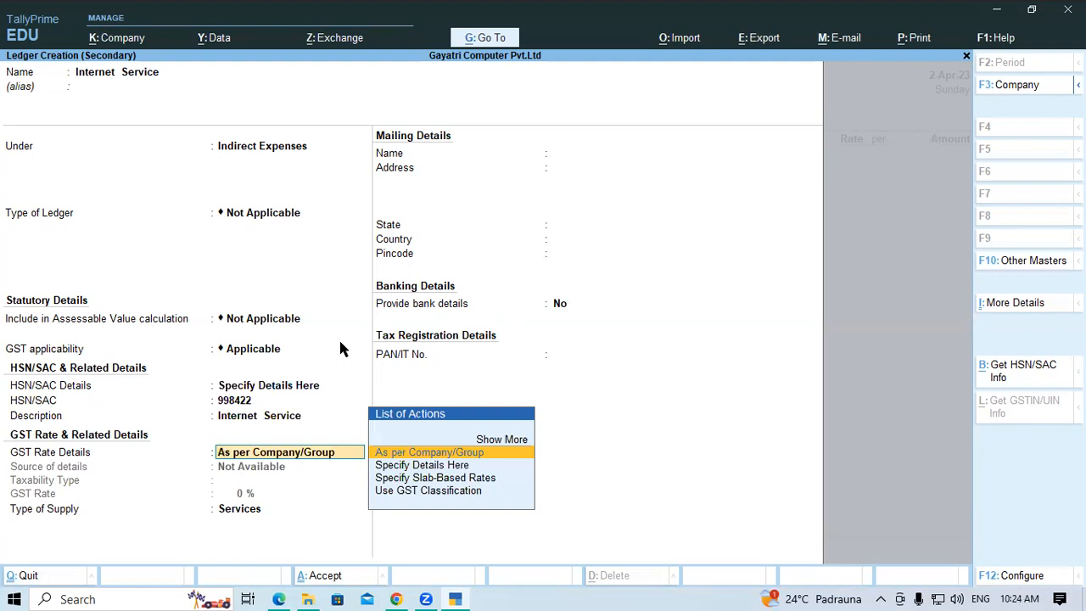
- Specify the ledger's GST rate details as Taxable at 18% with Services as supply type, keep bank details at No, and save the ledger
key(Down)
key(Return)
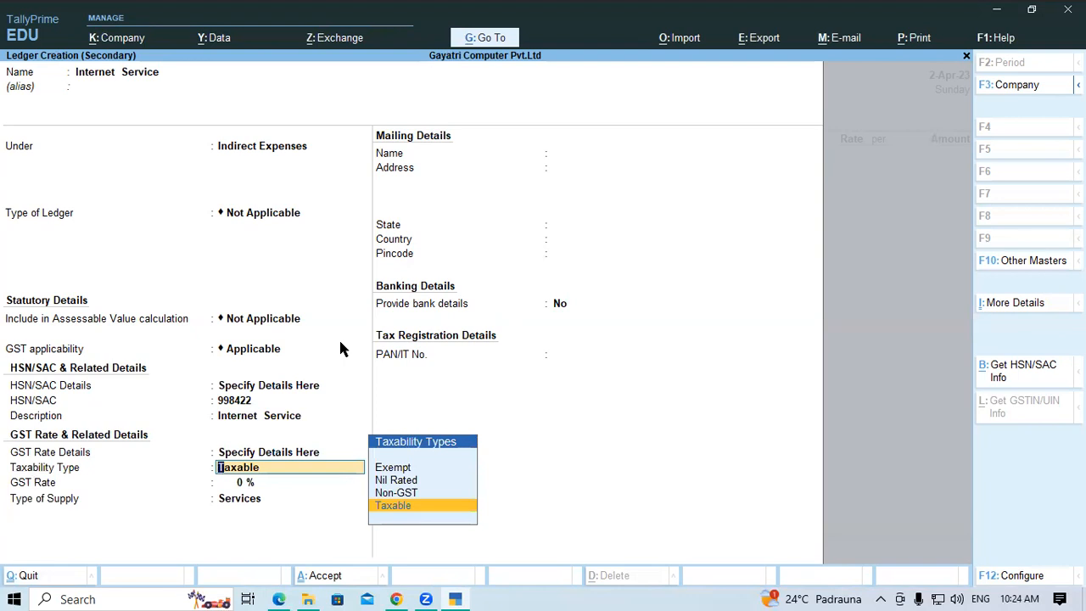
key(Return)
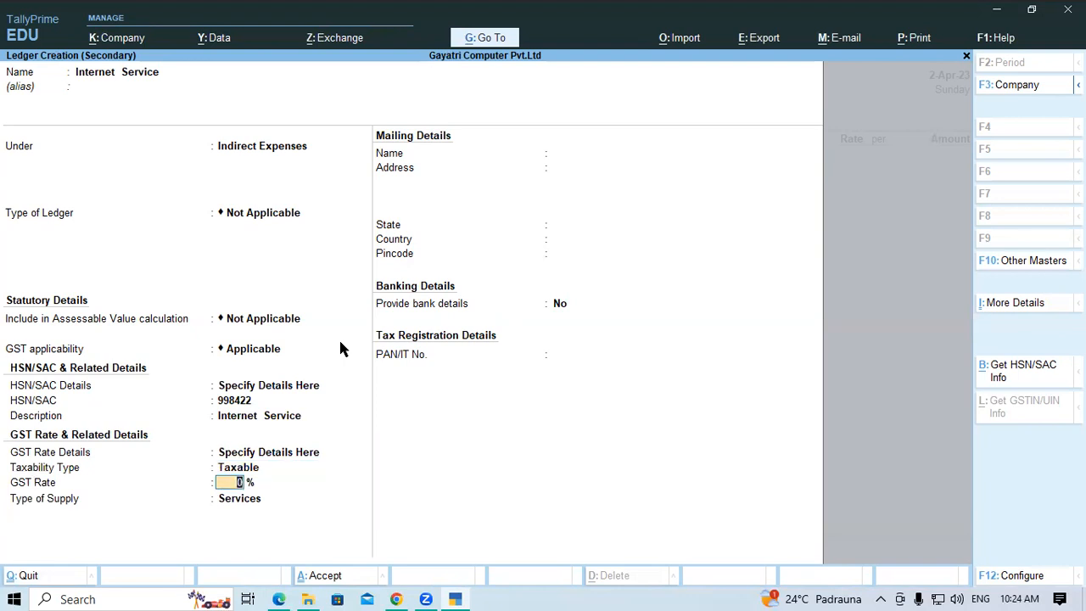
text(18)
key(Return)
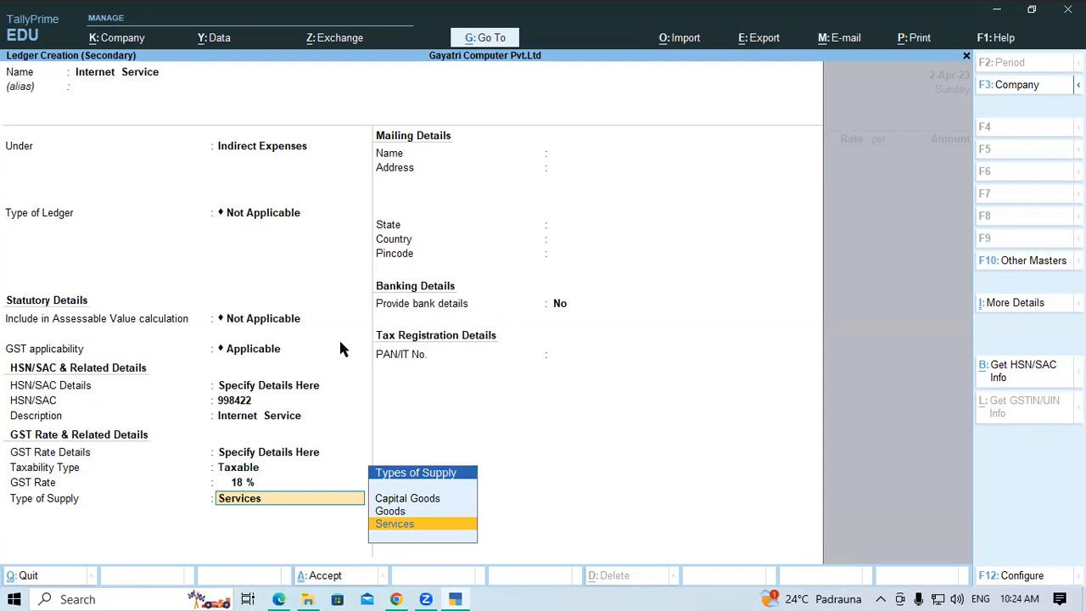
key(Return)
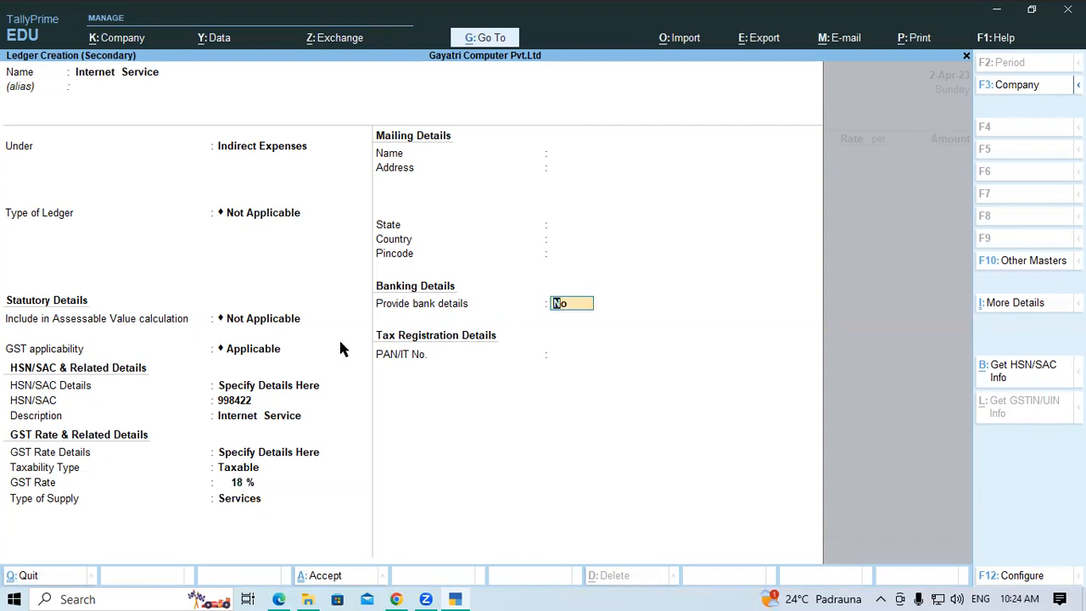
key(Return)
key(Return)
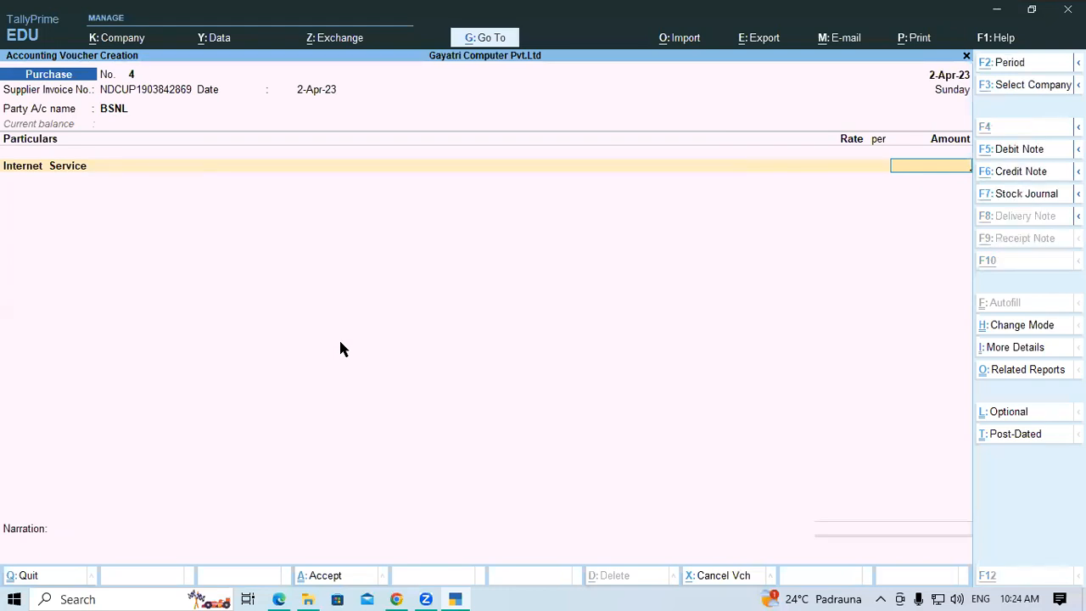
- Examine the BSNL invoice amount and the sample purchase voucher in the PDF exercise, then return to the voucher in TallyPrime
key(alt+Tab)
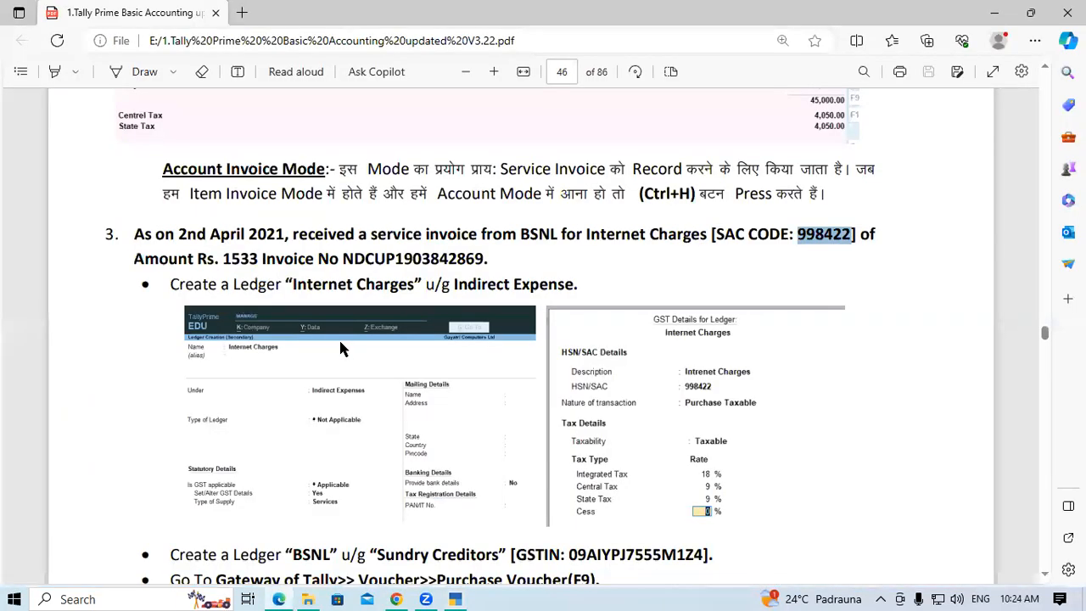
key(alt+Tab)
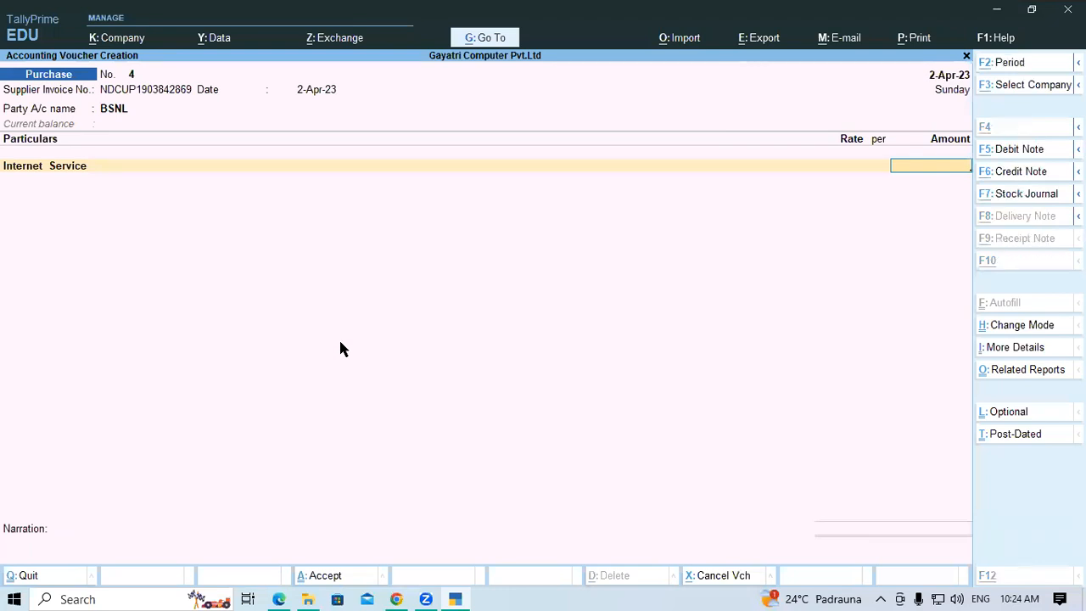
key(alt+Tab)
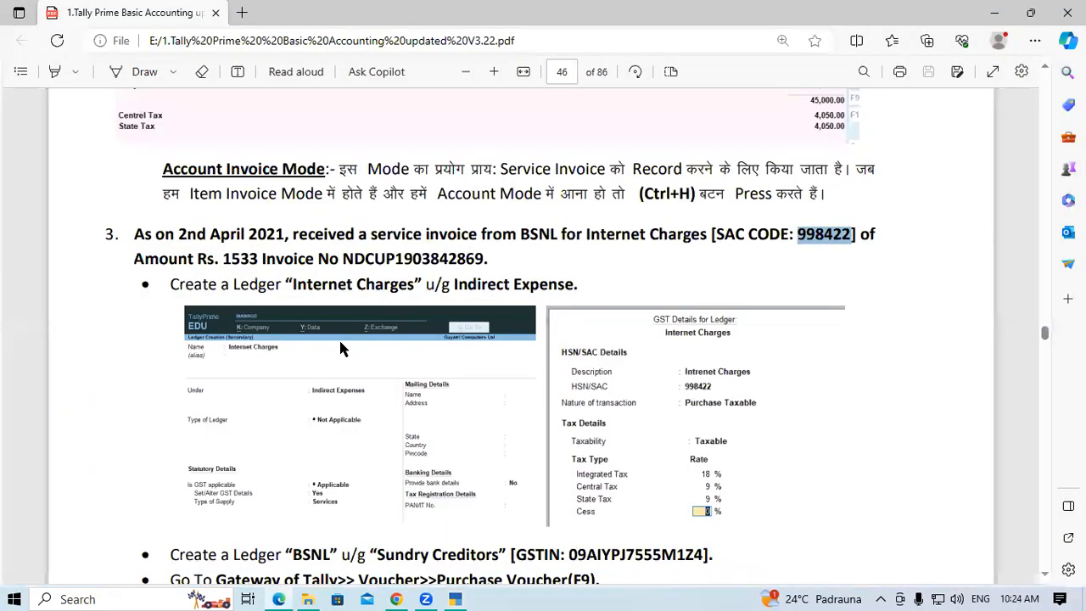
drag(223, 259, 254, 265)
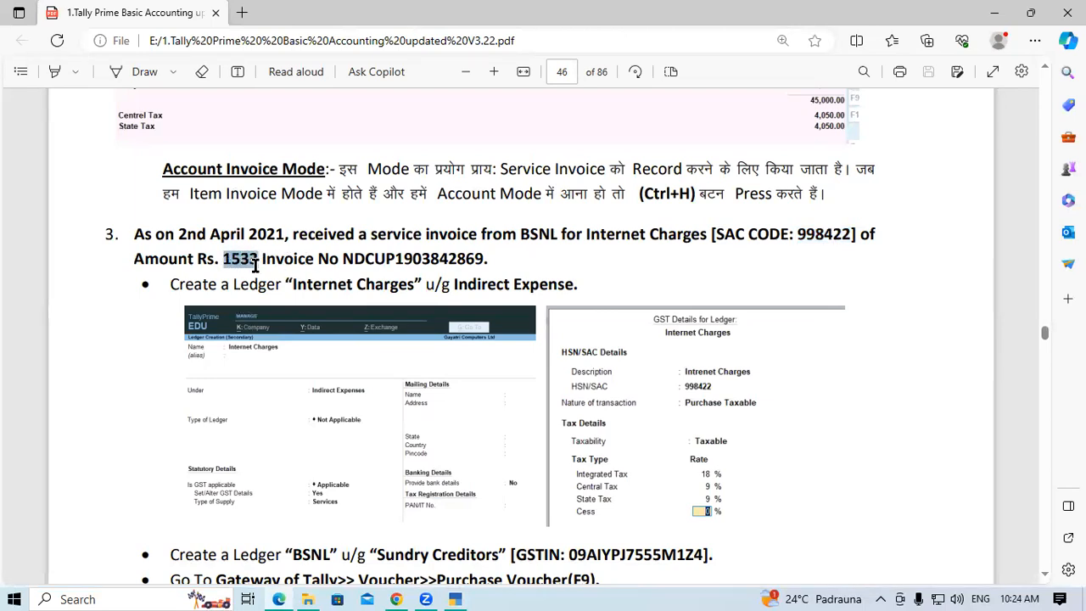
click(255, 266)
scroll(395, 281, down, 2)
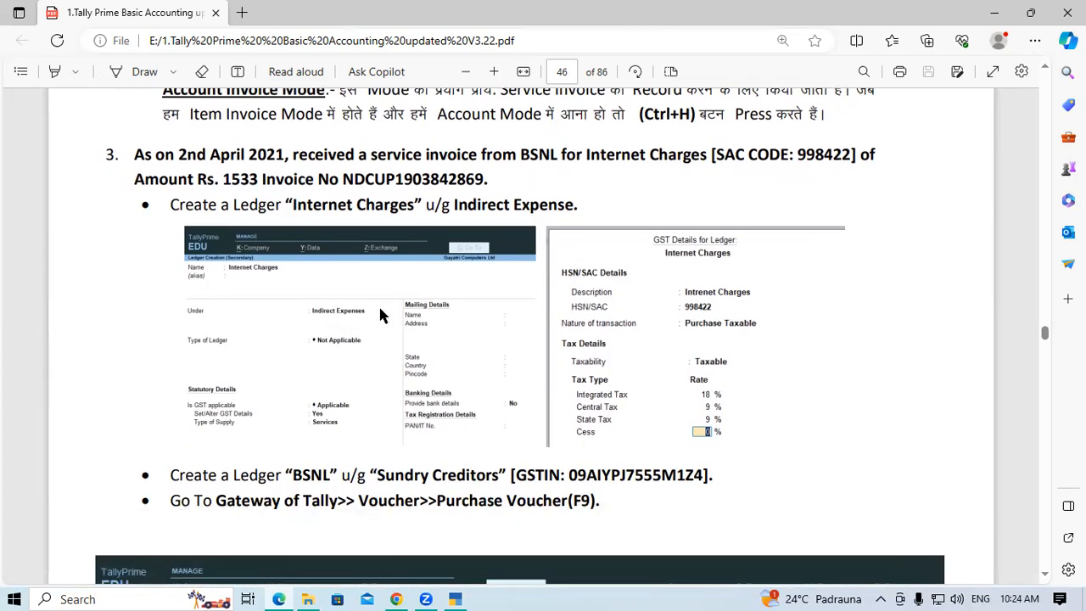
scroll(381, 315, down, 2)
scroll(347, 314, down, 1)
scroll(339, 314, down, 5)
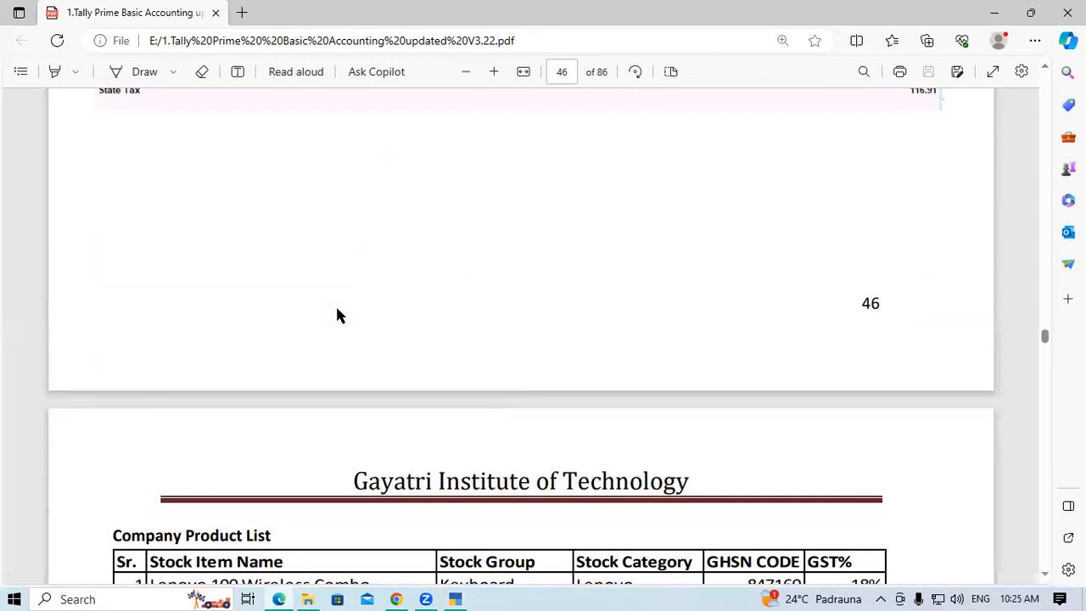
scroll(356, 313, up, 4)
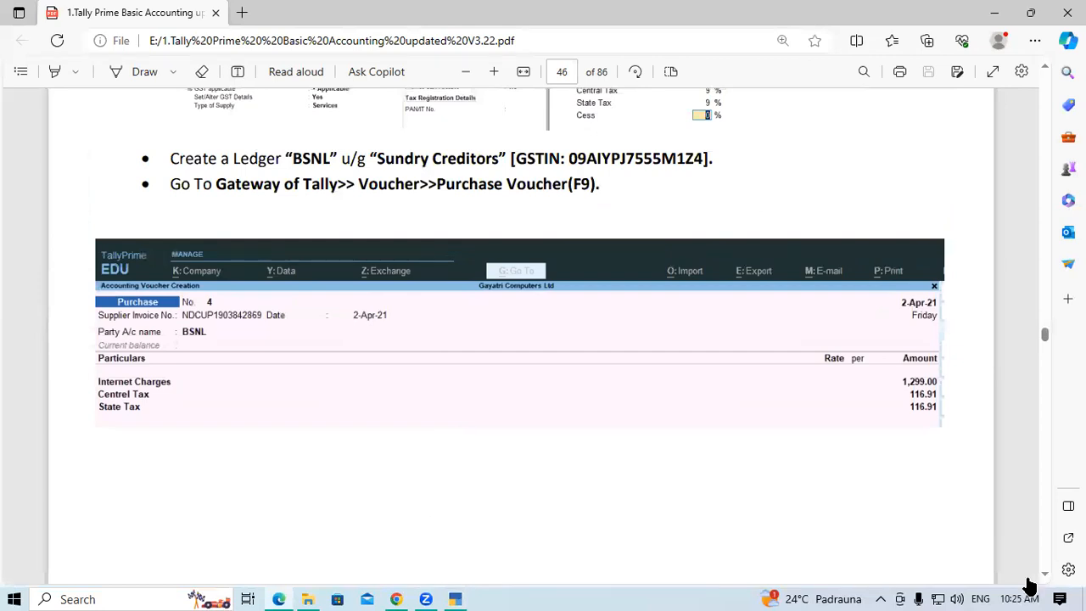
key(alt+Tab)
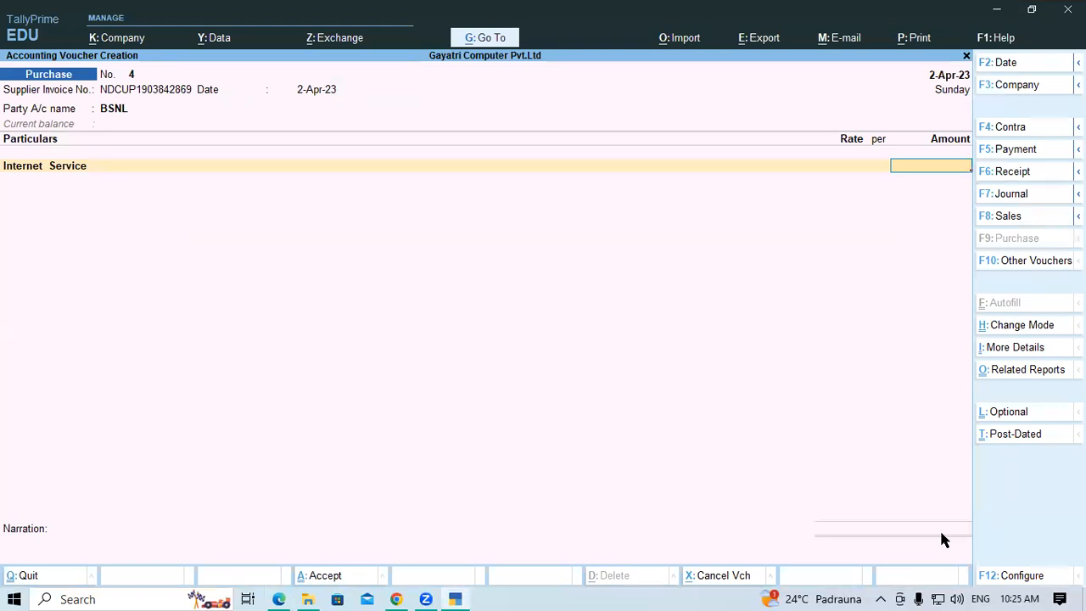
- Set Provide Amount Inclusive of Tax for Ledgers to Yes in the voucher configuration
click(1018, 575)
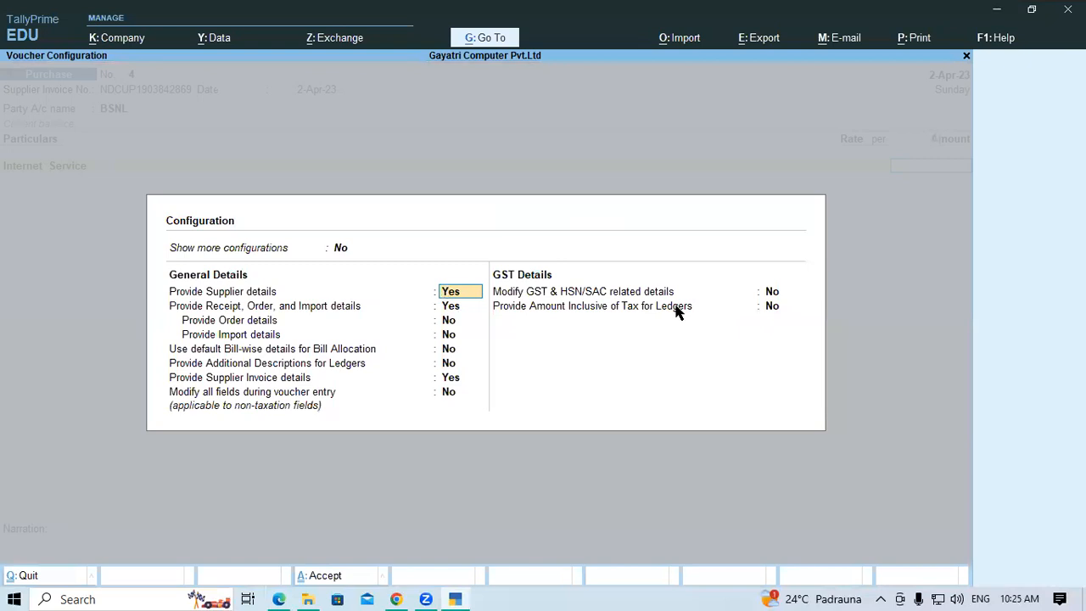
click(772, 310)
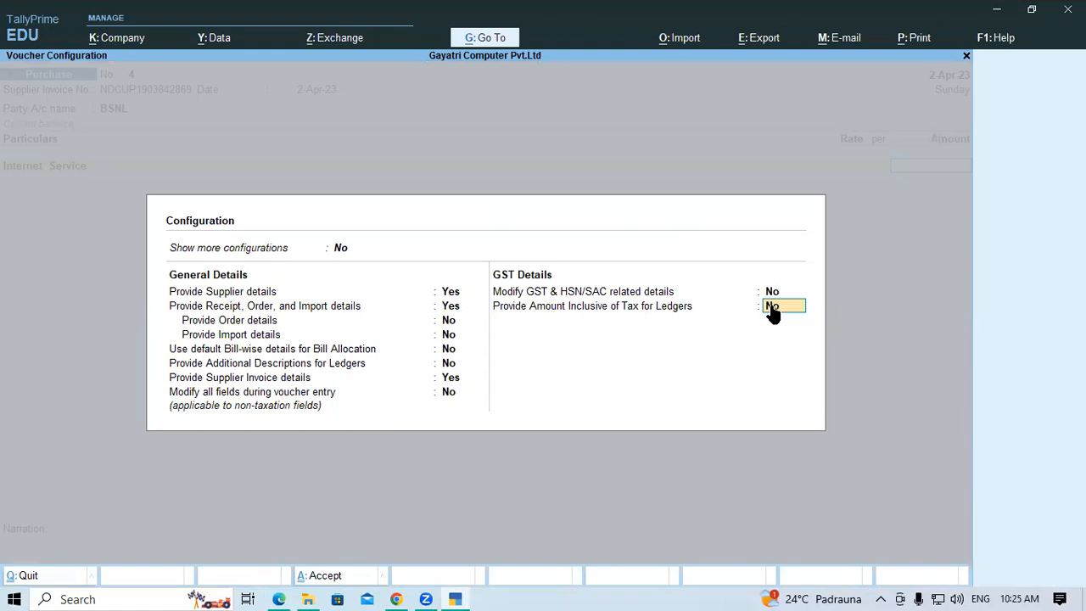
text(y)
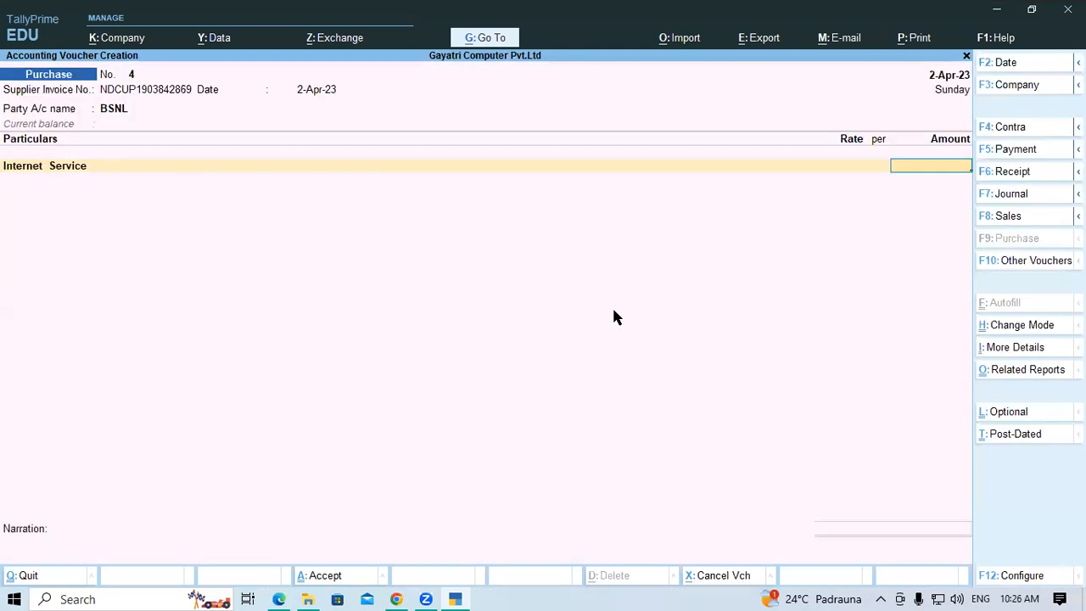
- Enter 1533 as the Internet Service amount and go back to that line's ledger name
text(1533)
key(Return)
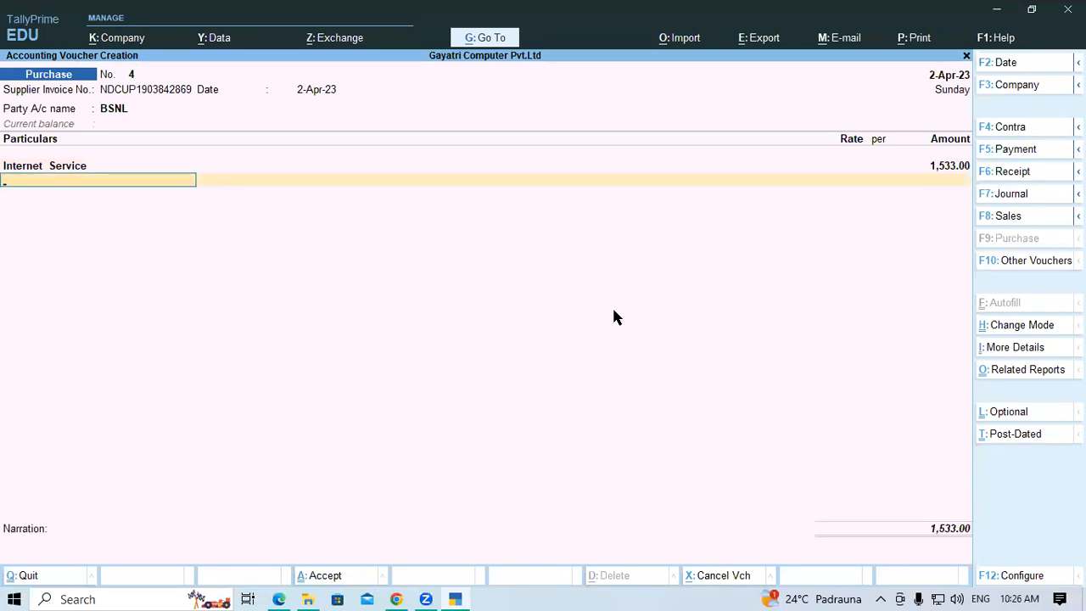
key(BackSpace)
key(BackSpace)
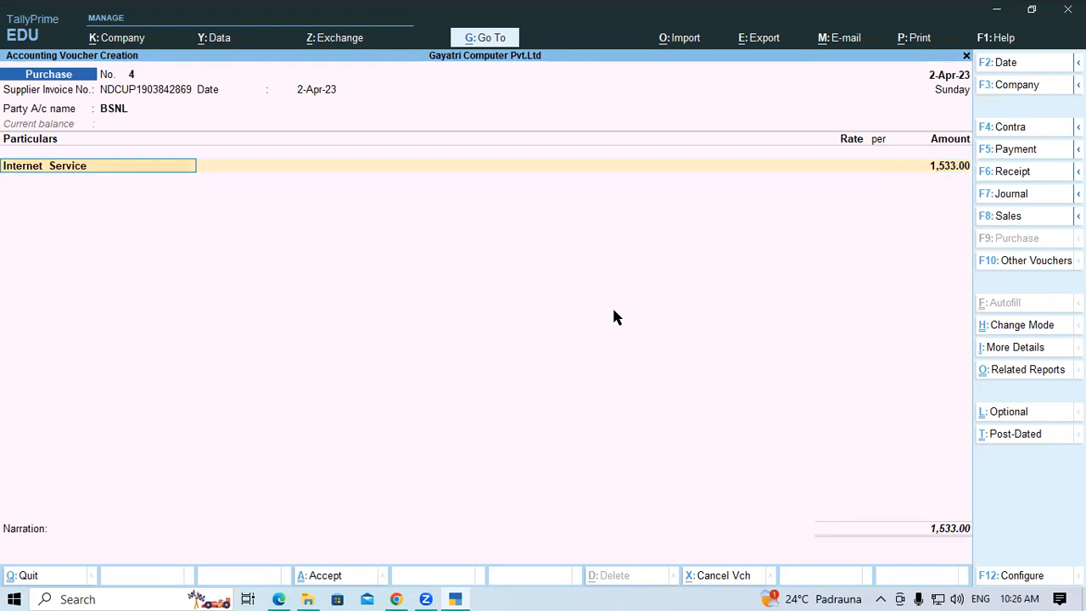
- Check that Provide Amount Inclusive of Tax for Ledgers is set to Yes in the voucher configuration, then accept the configuration
click(1004, 578)
click(780, 311)
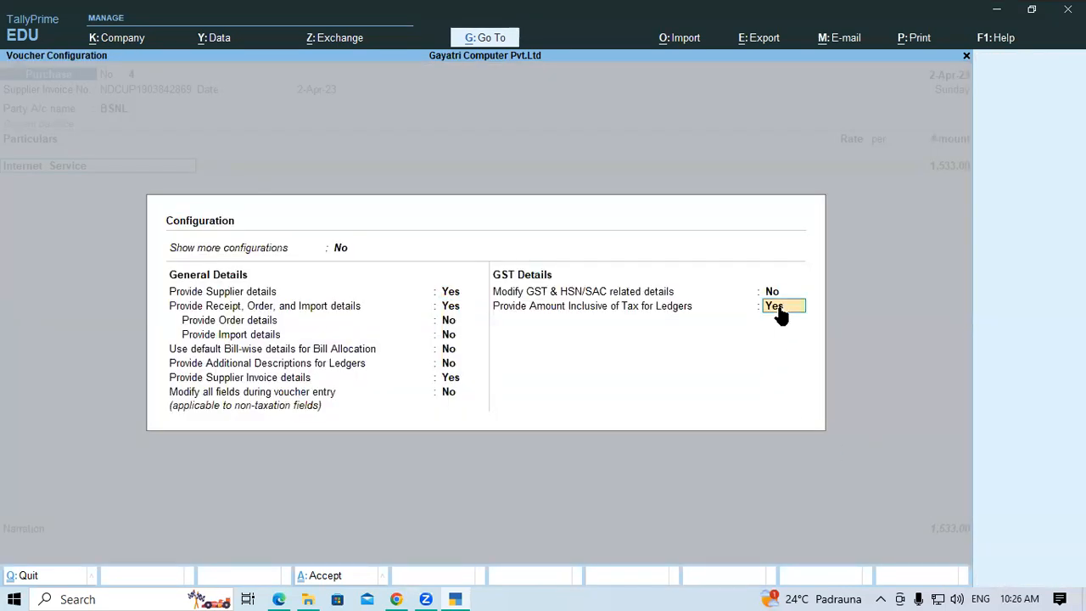
key(ctrl)
key(ctrl+a)
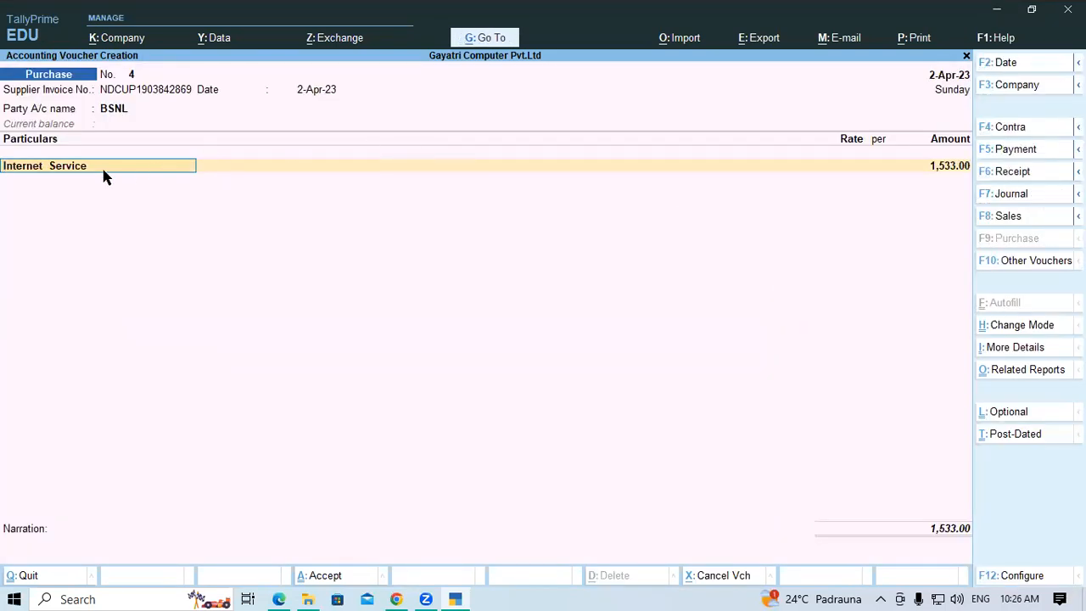
- Enter 1533 as the GST-inclusive amount for the Internet Service line and accept the calculated base amount
key(Return)
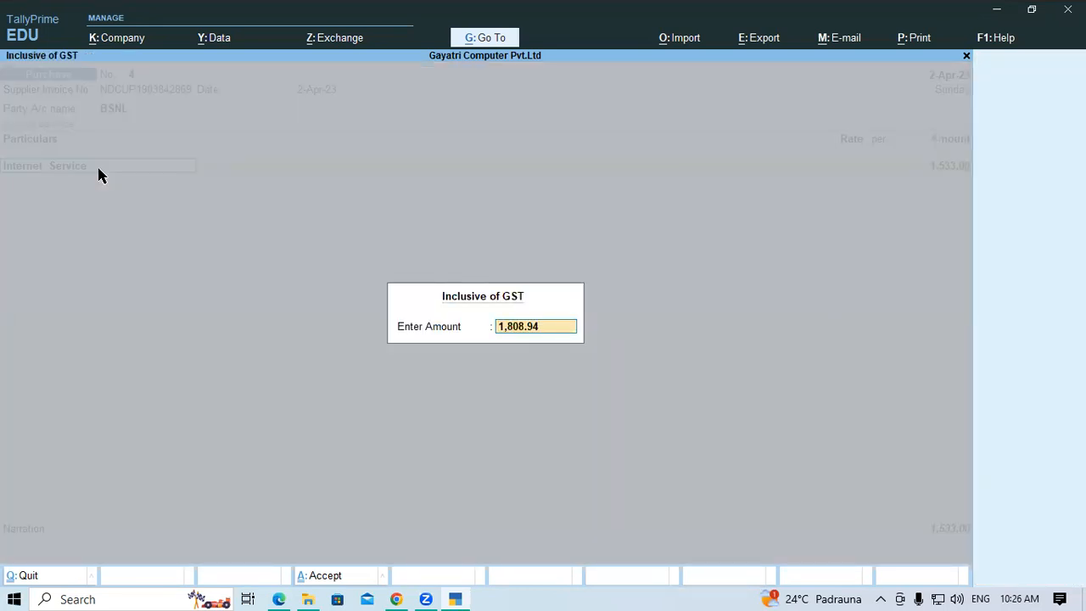
text(1533)
key(Return)
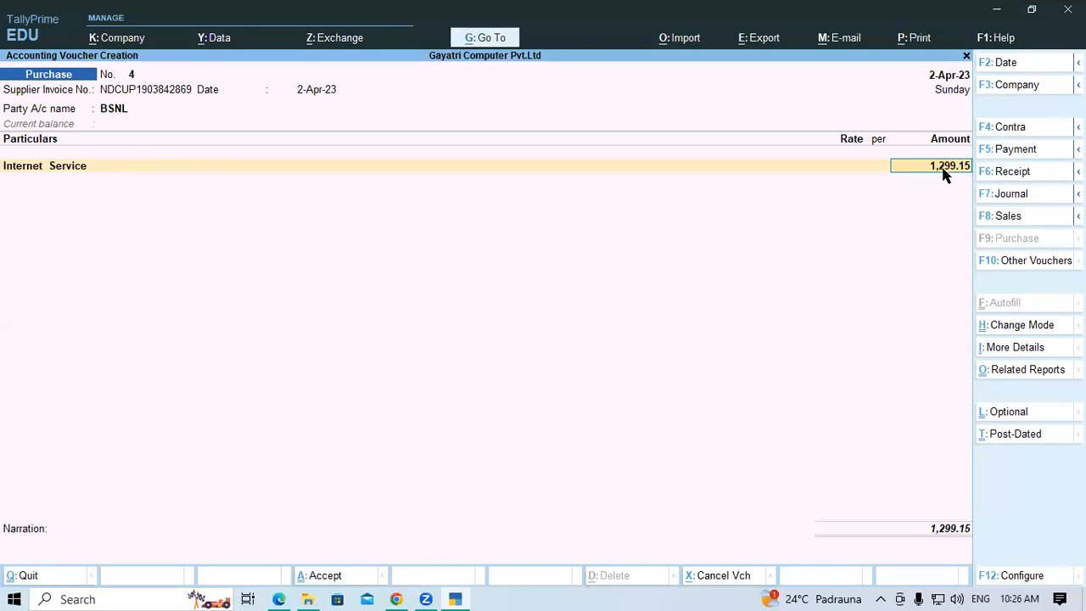
key(Return)
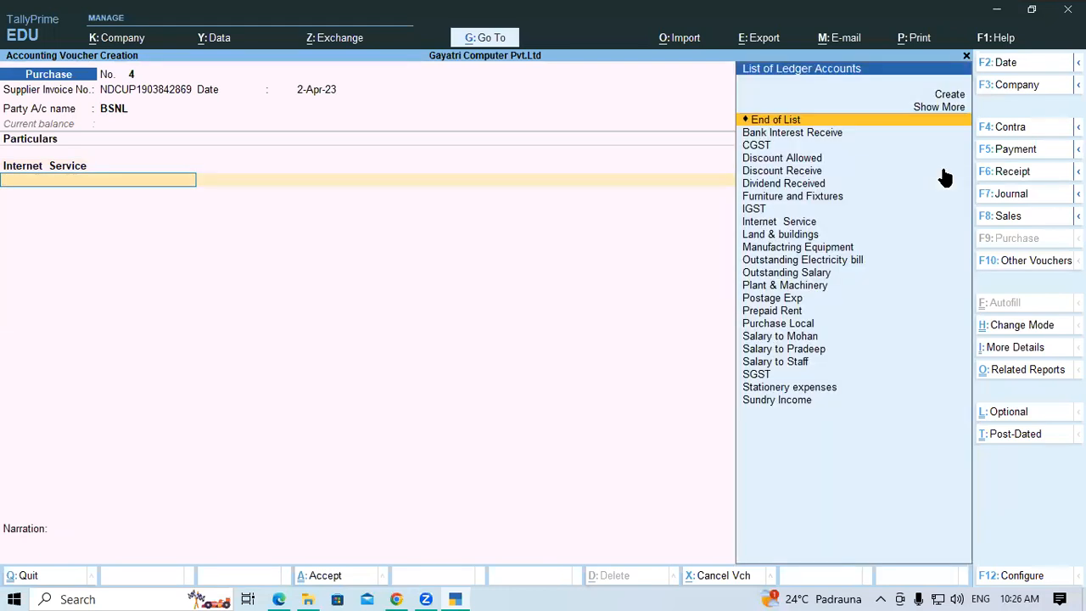
- Add the CGST and SGST ledgers as tax lines below Internet Service, accepting their calculated amounts
text(C)
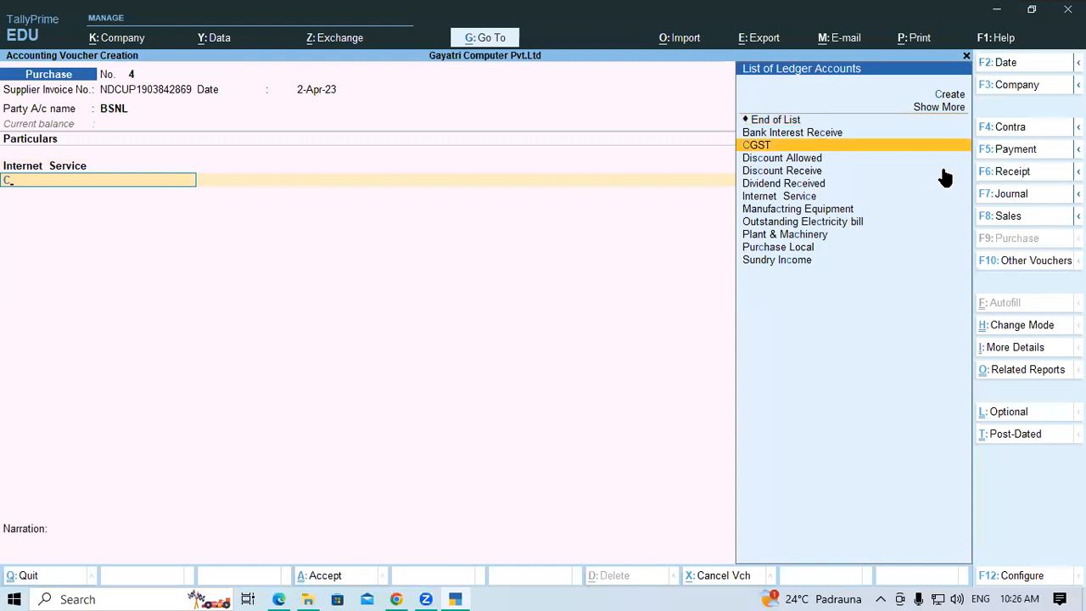
key(Return)
key(Return)
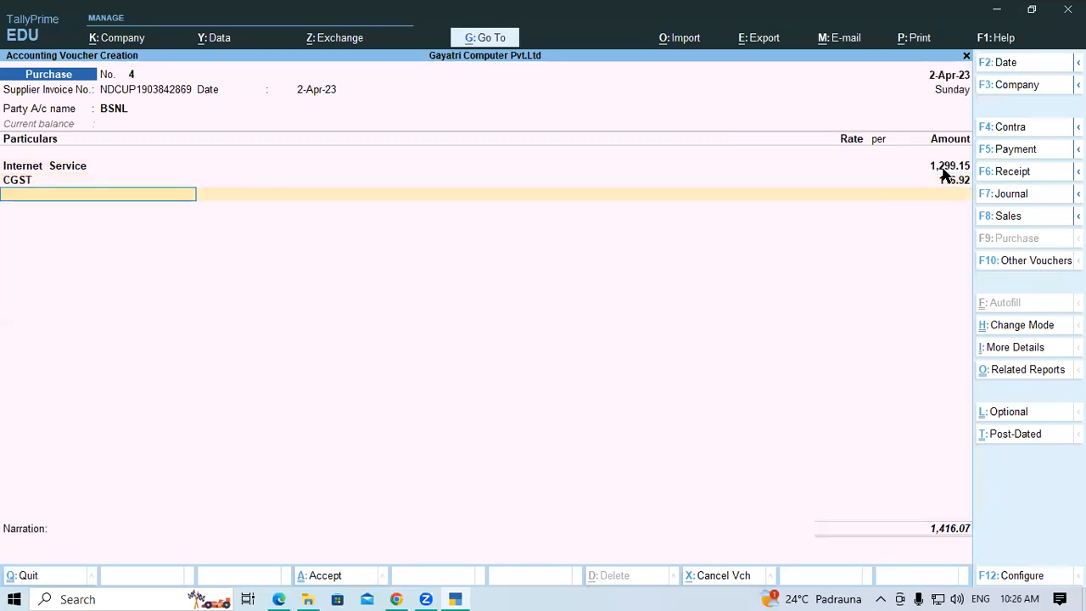
text(Sta)
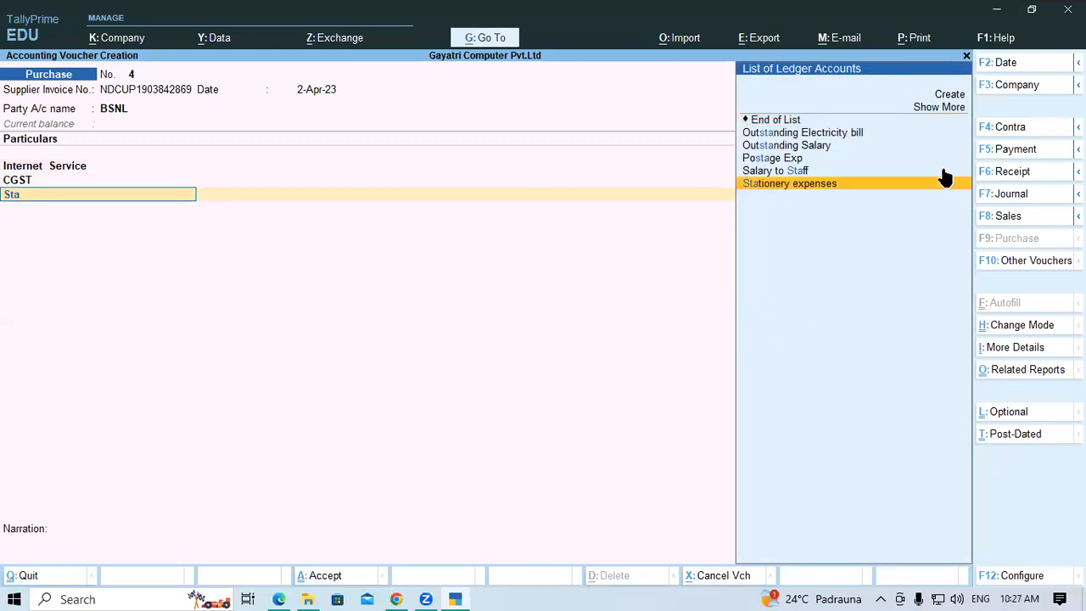
key(BackSpace)
key(BackSpace)
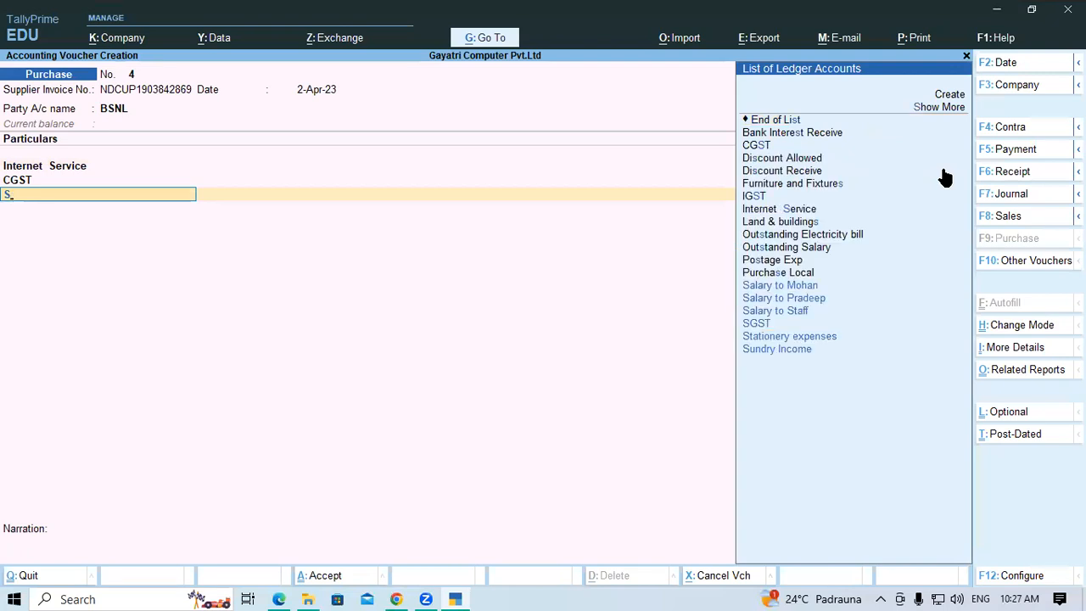
text(gst)
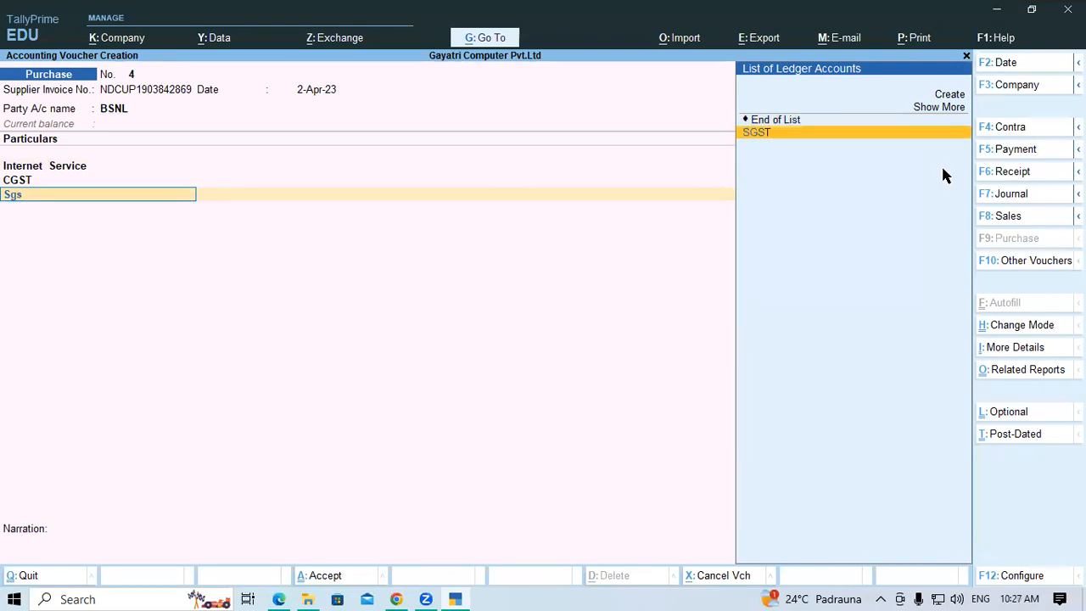
key(Return)
key(Return)
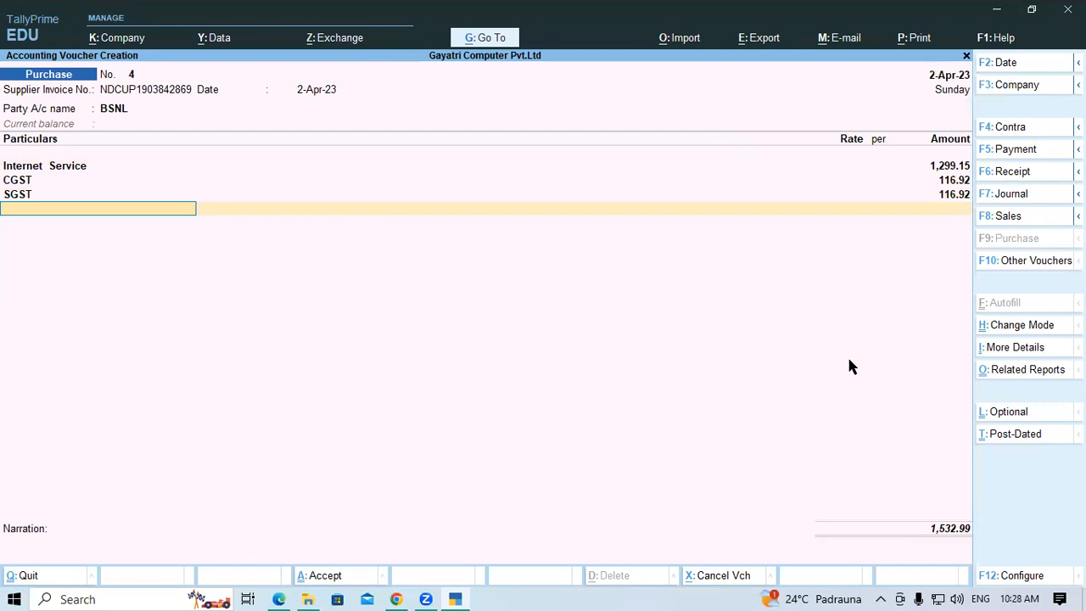
- Compare the entries with the sample BSNL purchase voucher in the PDF exercise in Edge, then return to TallyPrime
key(alt+Tab)
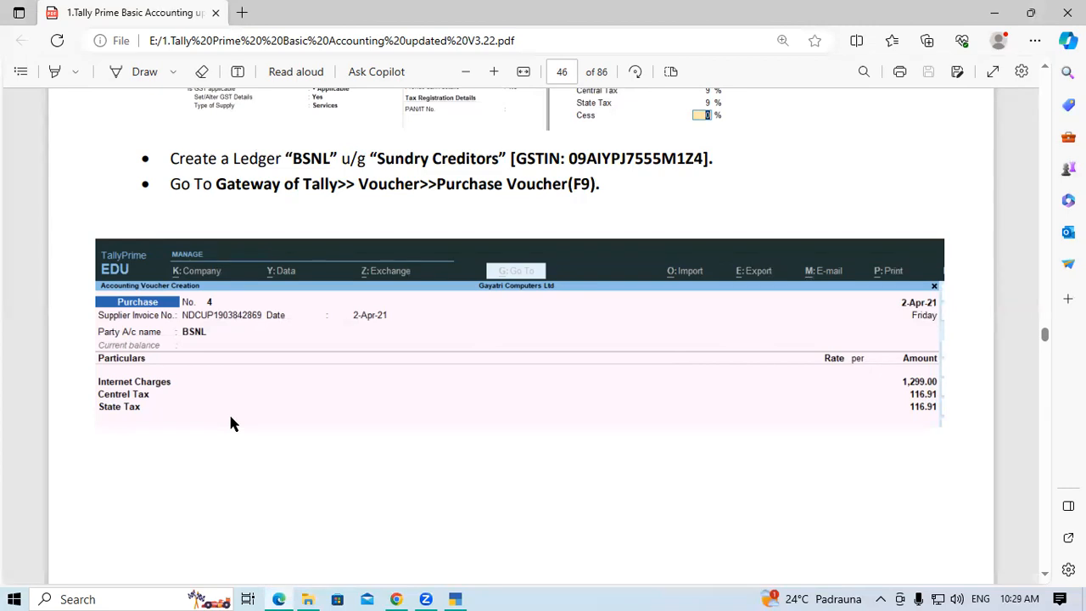
scroll(798, 455, down, 3)
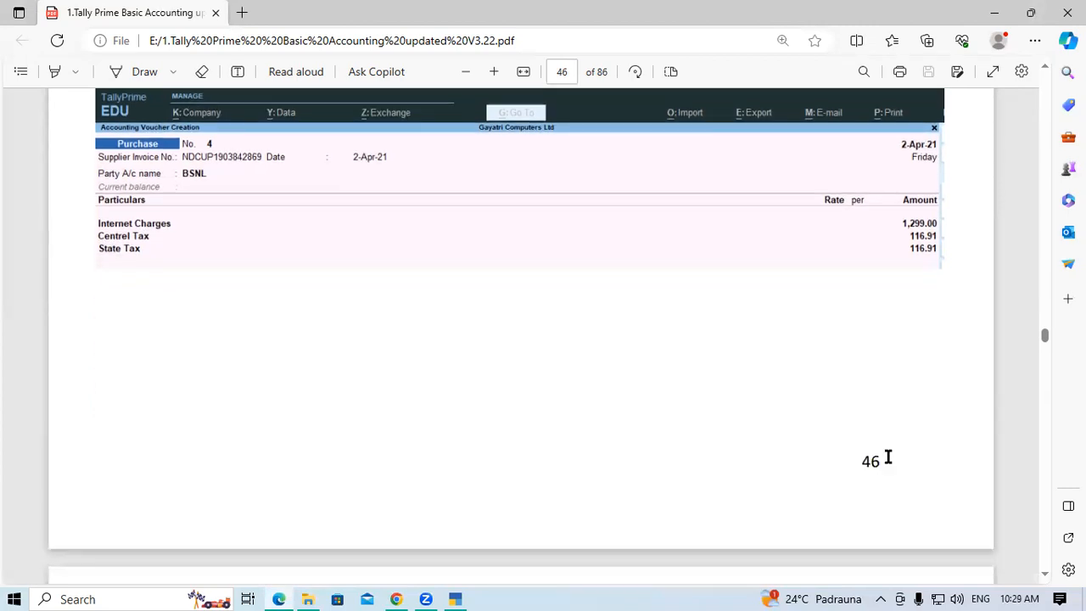
scroll(887, 458, down, 3)
scroll(943, 374, up, 3)
key(alt+Tab)
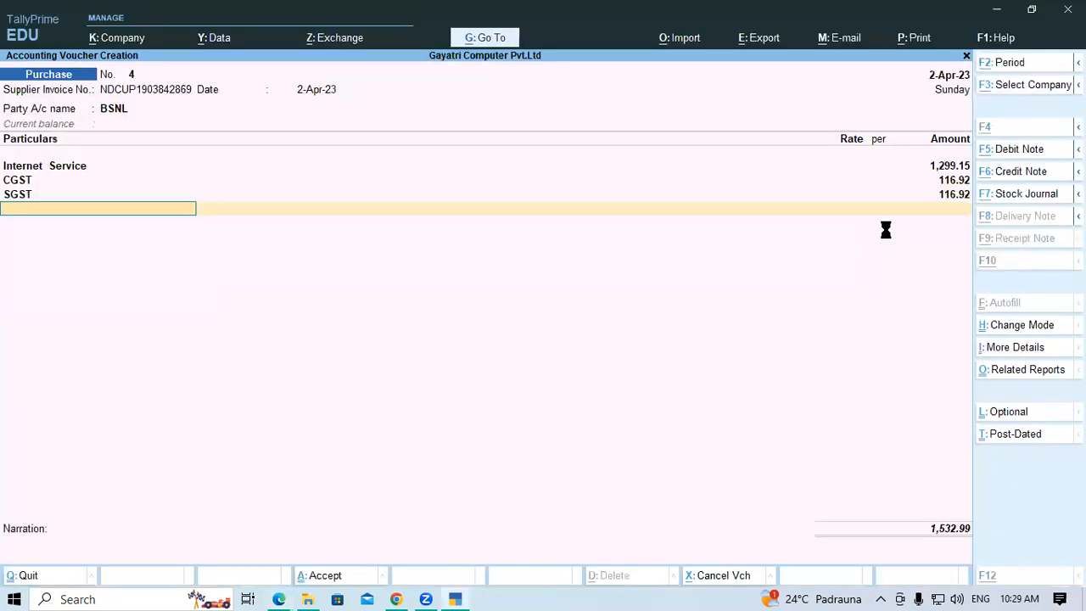
- Start a new ledger named Round Off from the voucher's next line and place it under Indirect Expenses
key(alt+c)
text(Round Off)
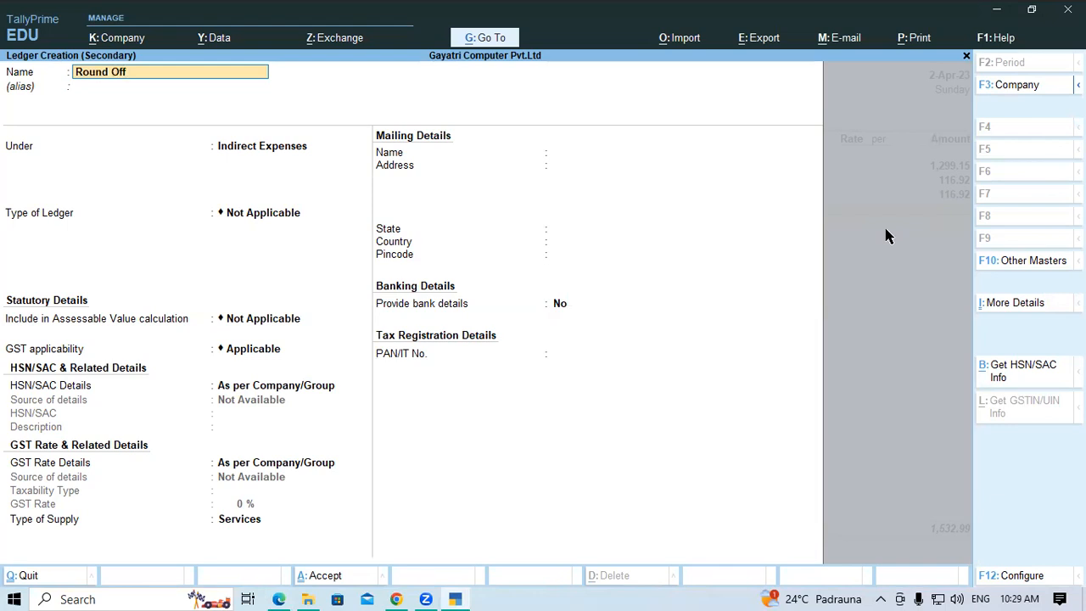
key(Return)
key(Return)
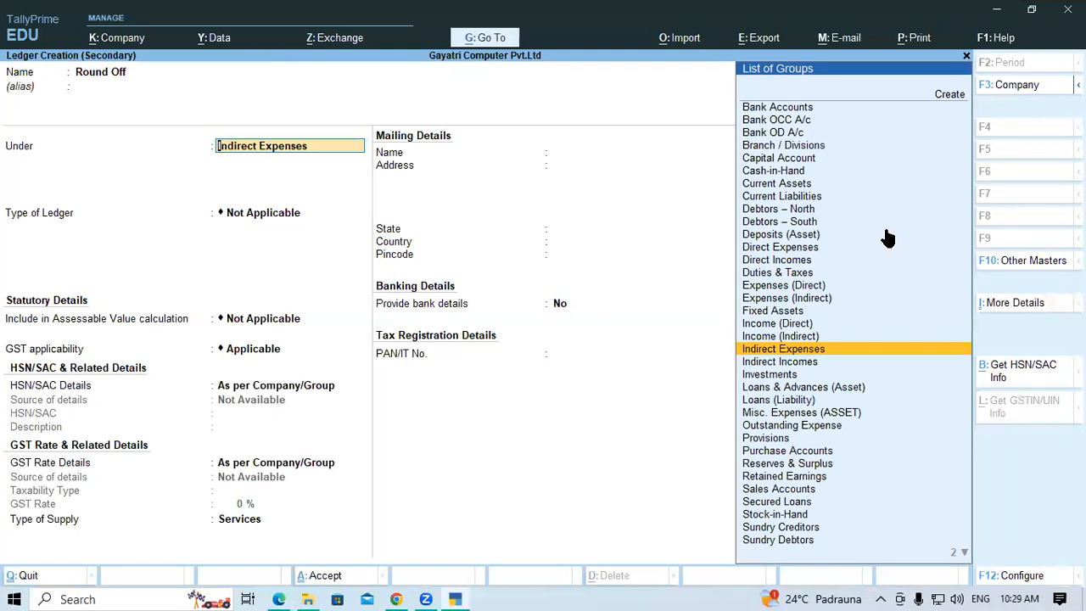
text(In)
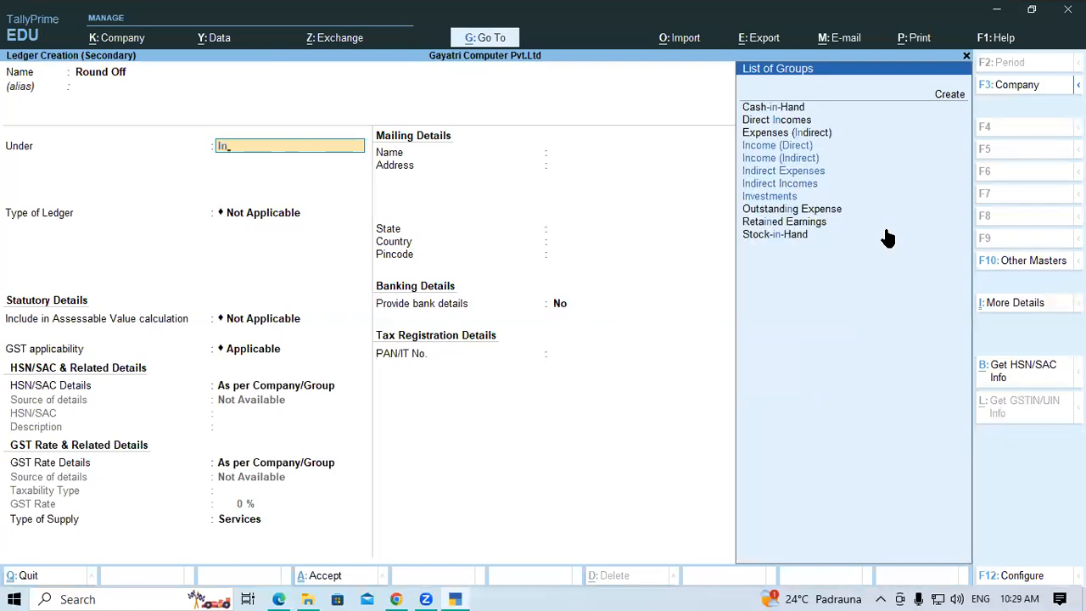
key(Down)
key(Down)
key(Down)
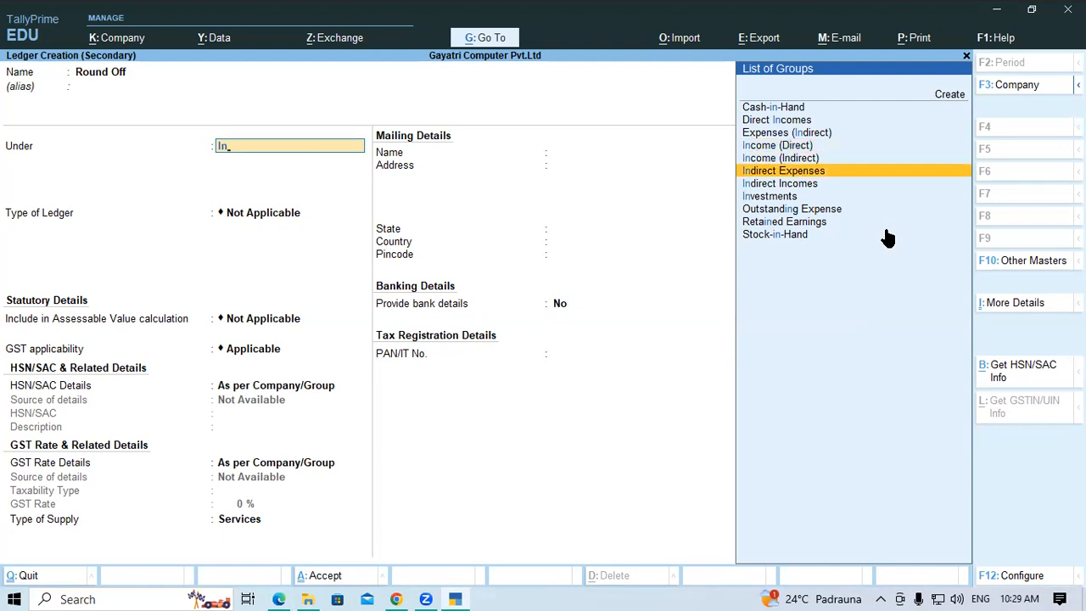
key(Return)
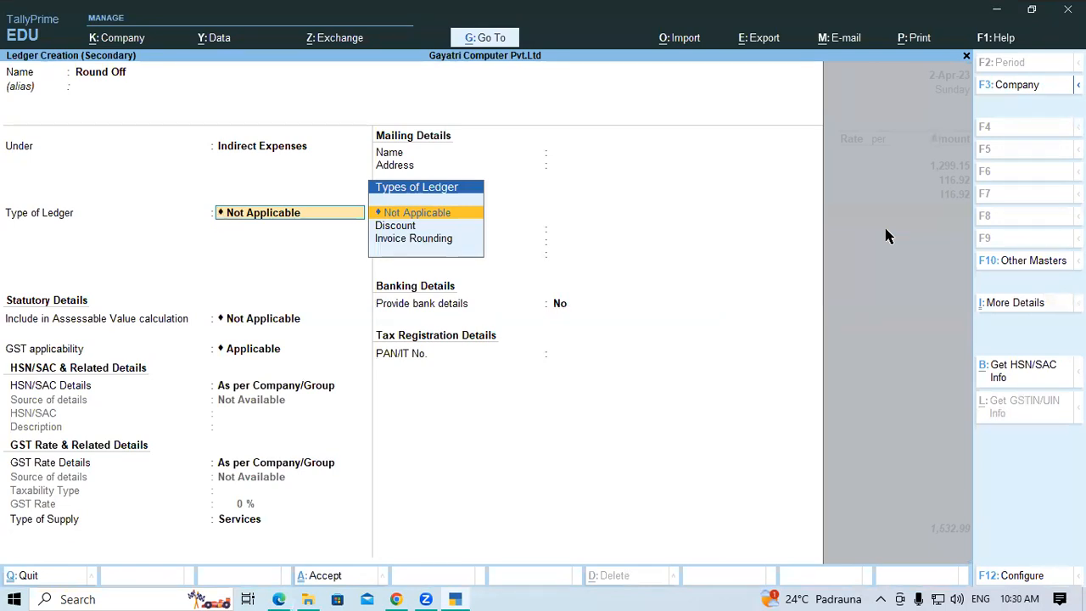
- Set the ledger type to Invoice Rounding with Normal Rounding and limit 1, keep bank details at No, and save the ledger
key(Down)
key(Down)
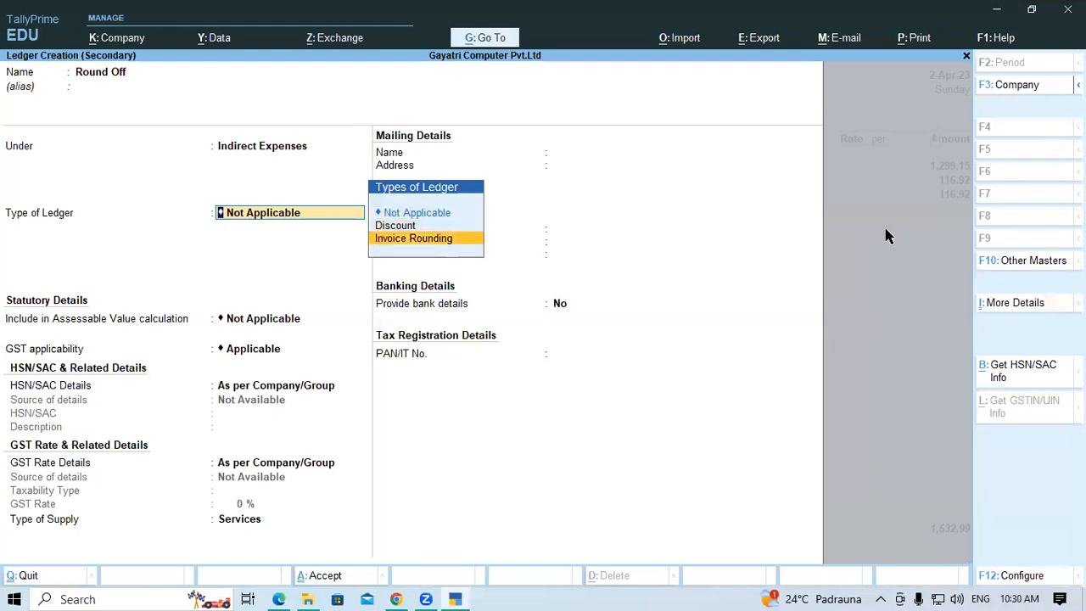
key(Return)
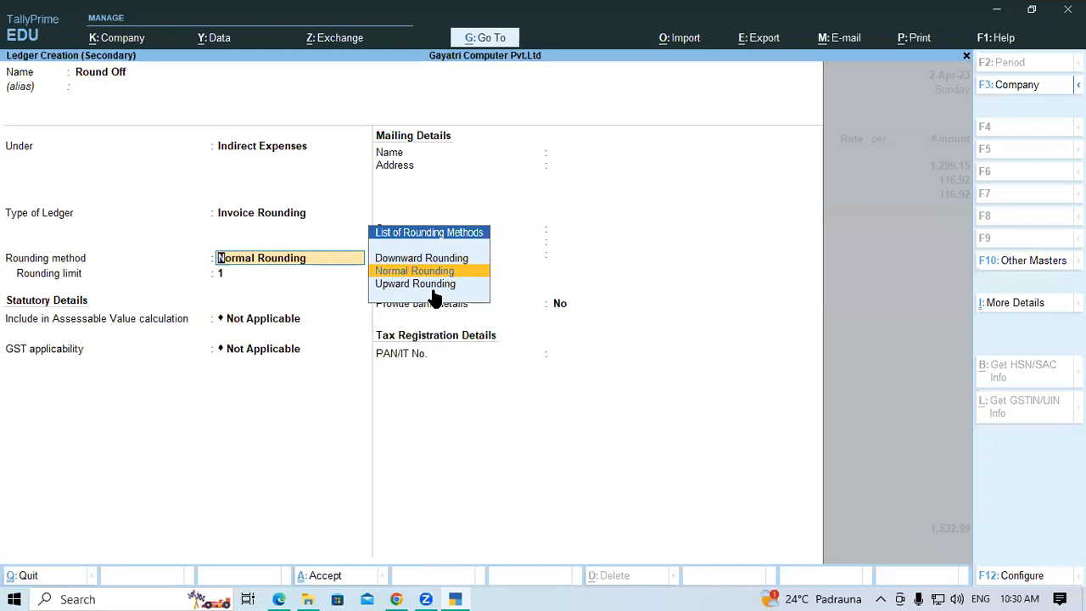
key(Return)
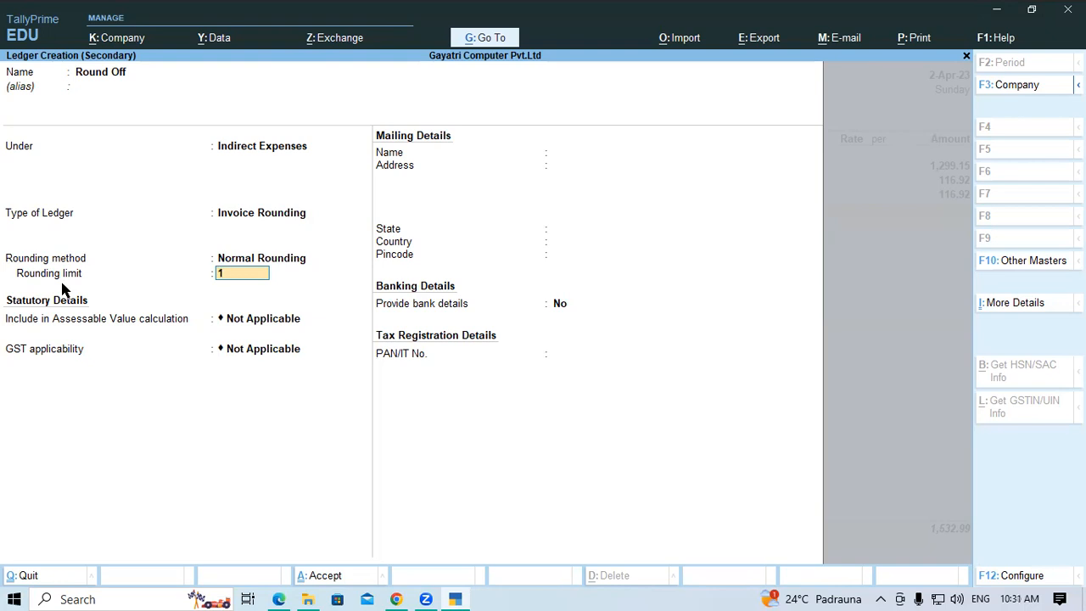
key(Return)
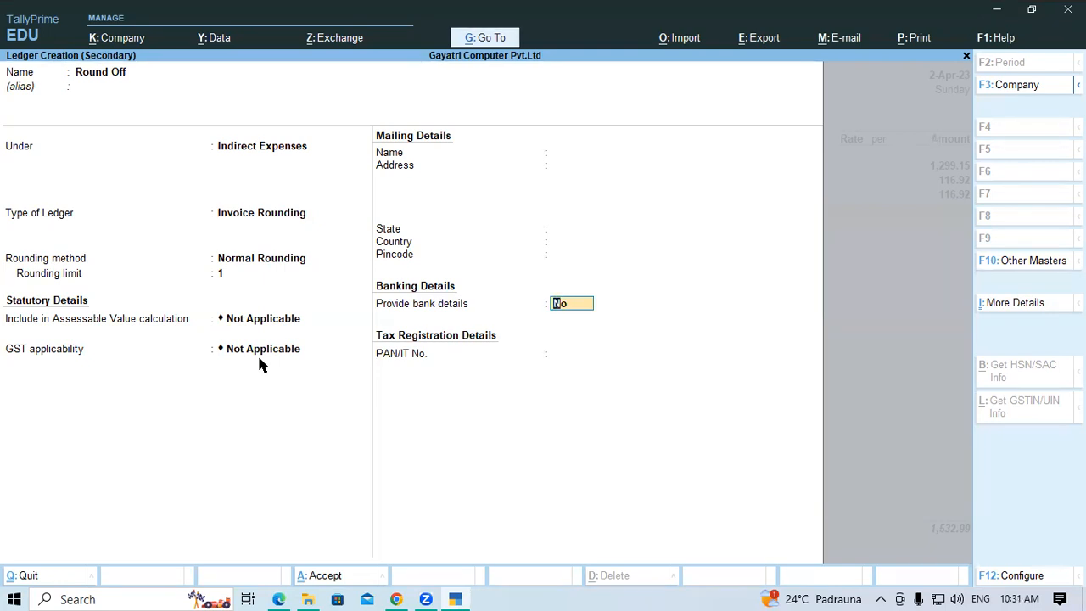
key(Return)
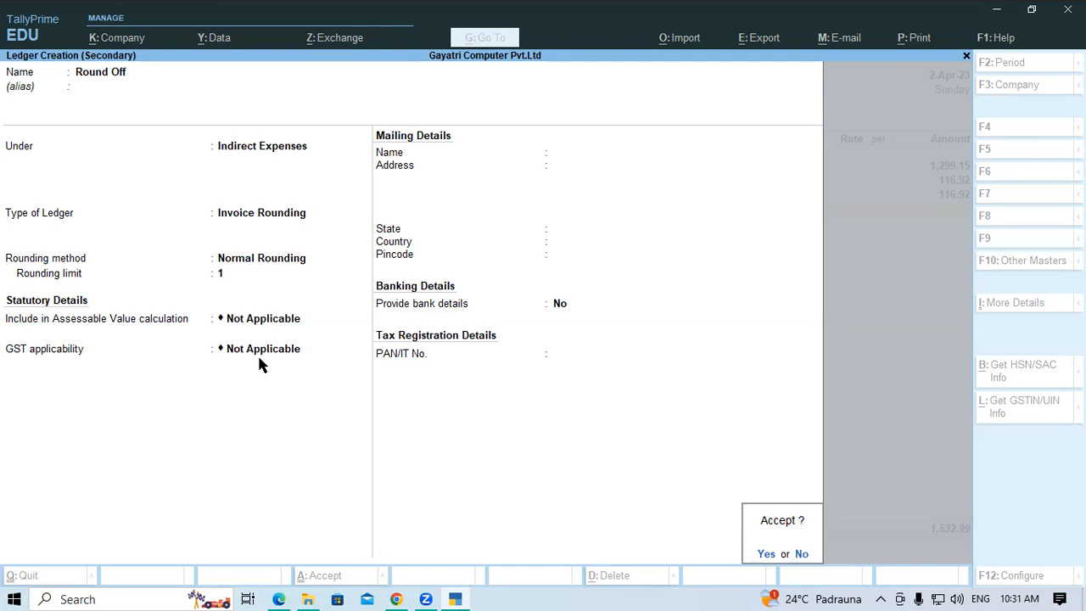
key(Return)
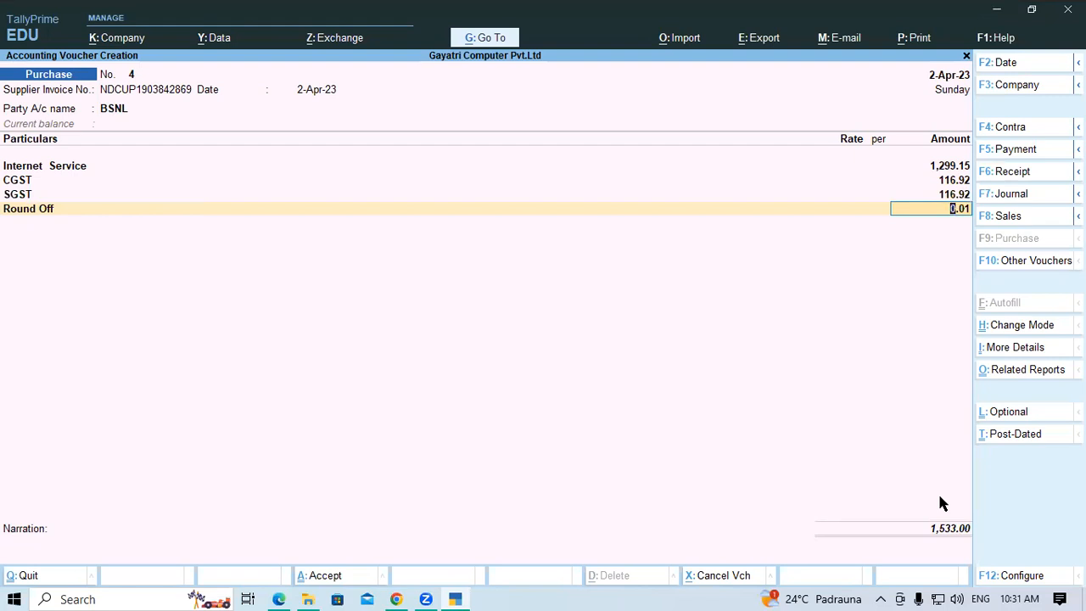
- Open the Round Off ledger from its voucher line to review its rounding and GST settings, then return to the voucher
click(23, 209)
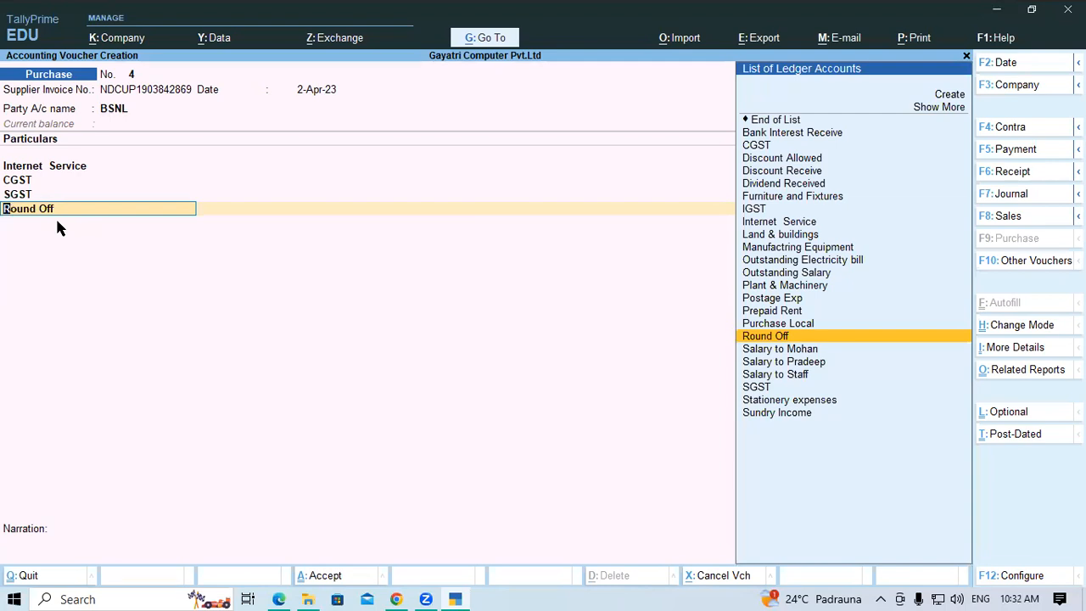
key(ctrl)
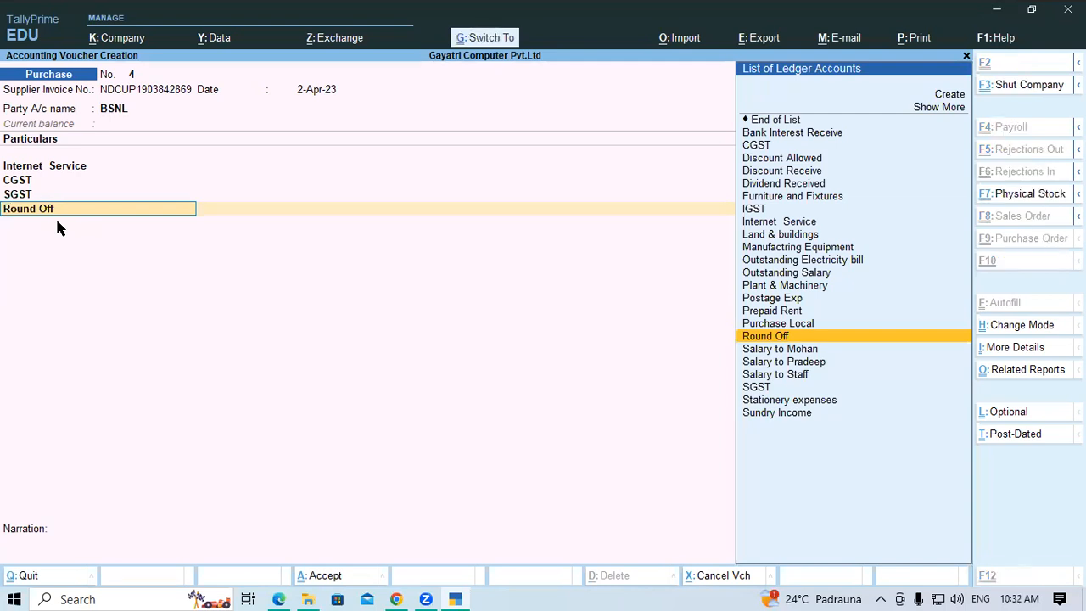
key(ctrl+Return)
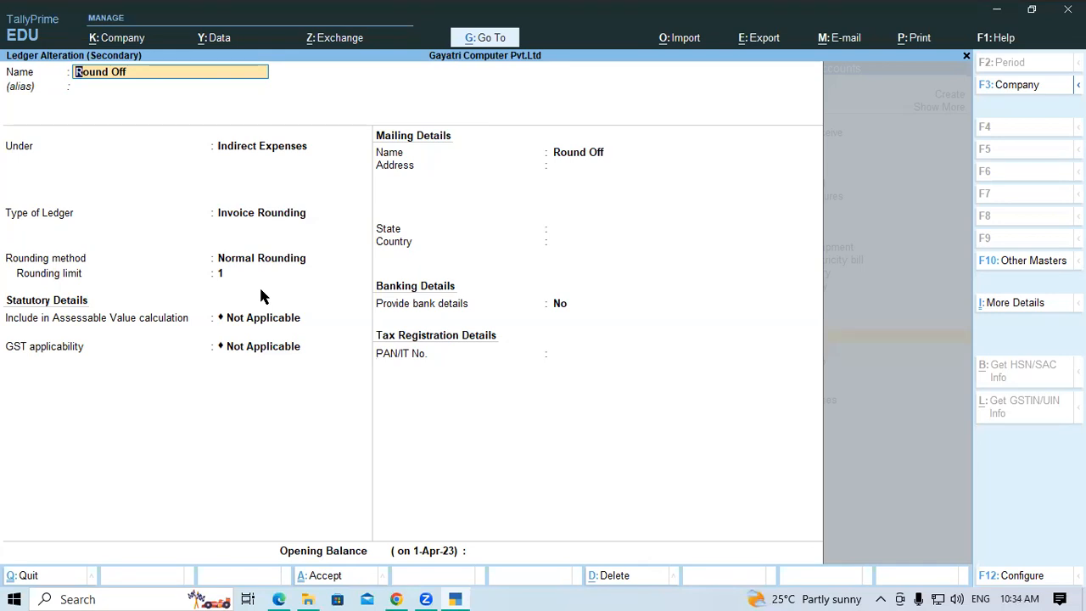
key(ctrl)
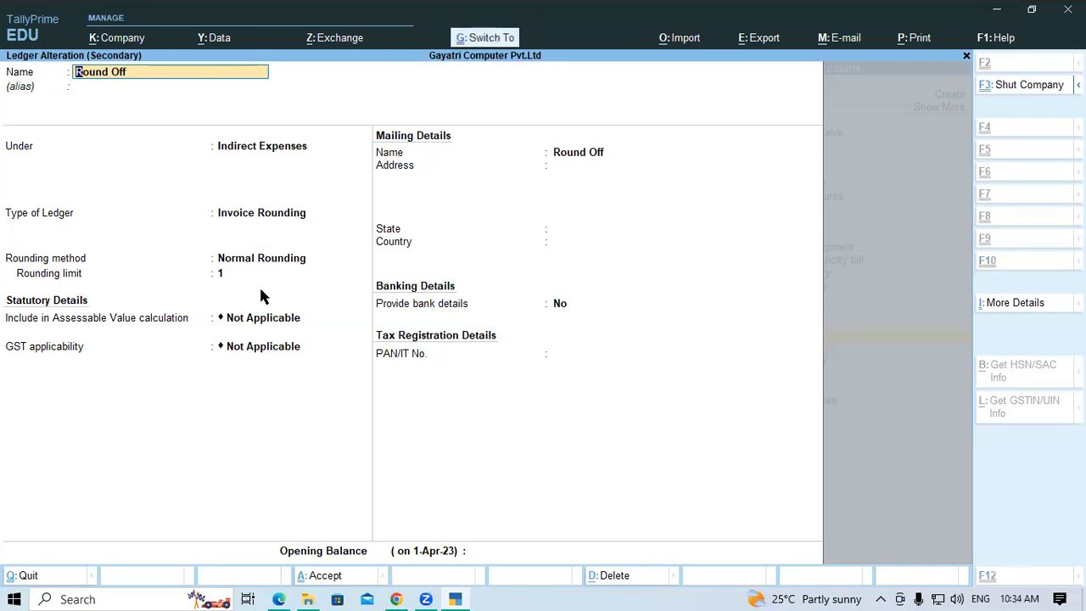
key(ctrl+a)
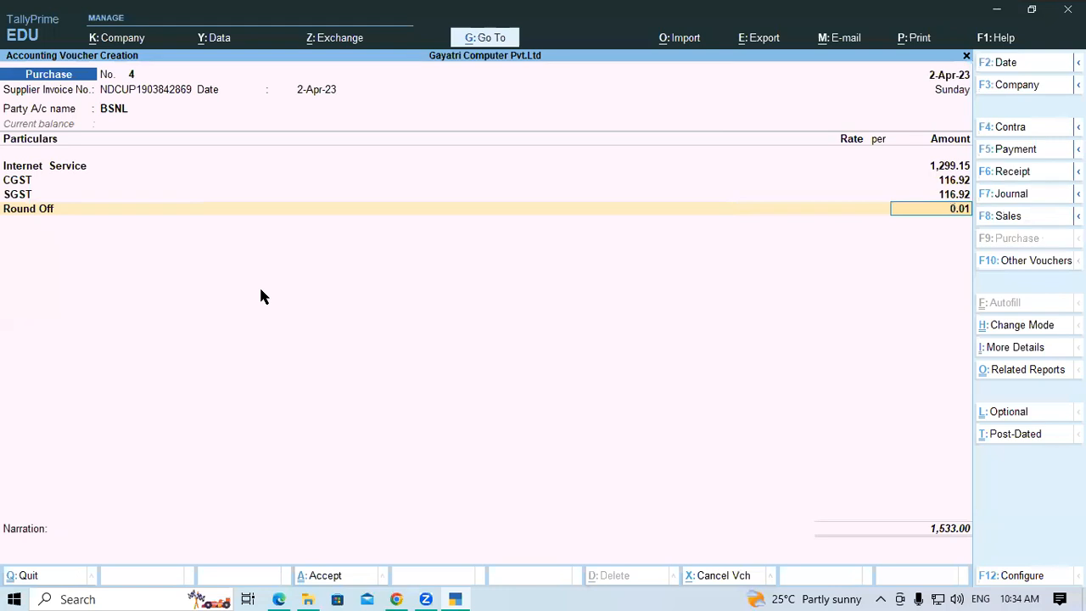
- Accept the Round Off amount, allocate BSNL's full 1,533.00 Cr as a New Ref bill, leave the narration blank, and save the purchase voucher
key(Return)
key(Return)
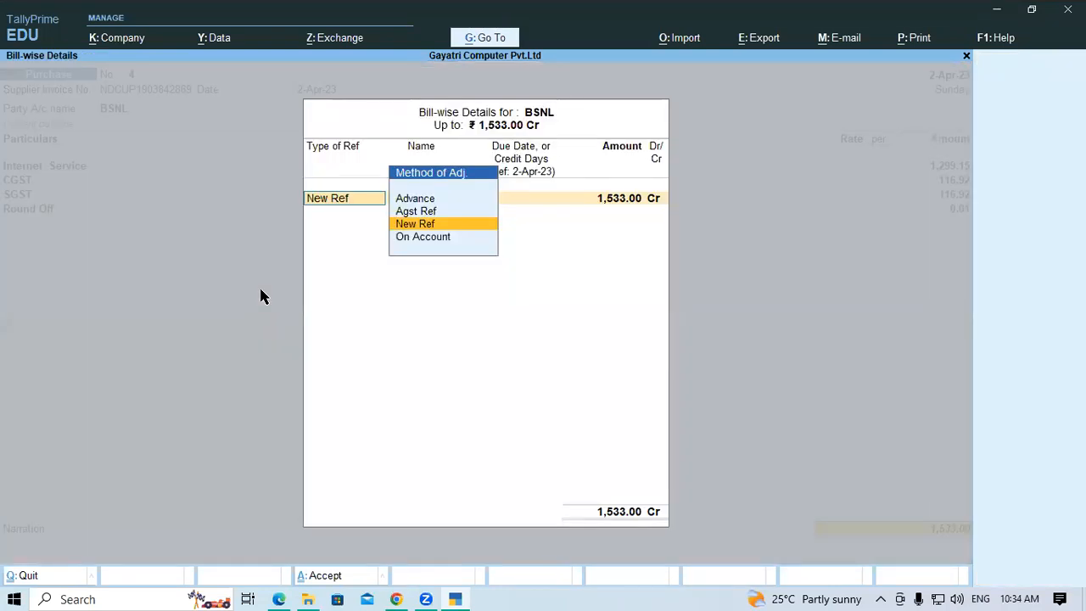
key(Return)
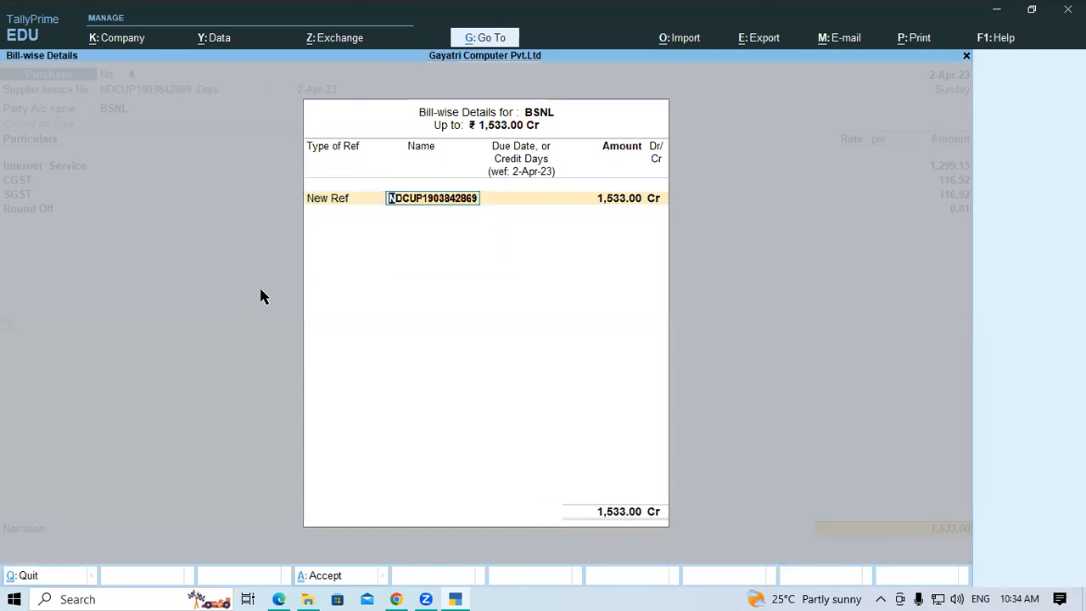
key(Return)
key(Return)
key(Return)
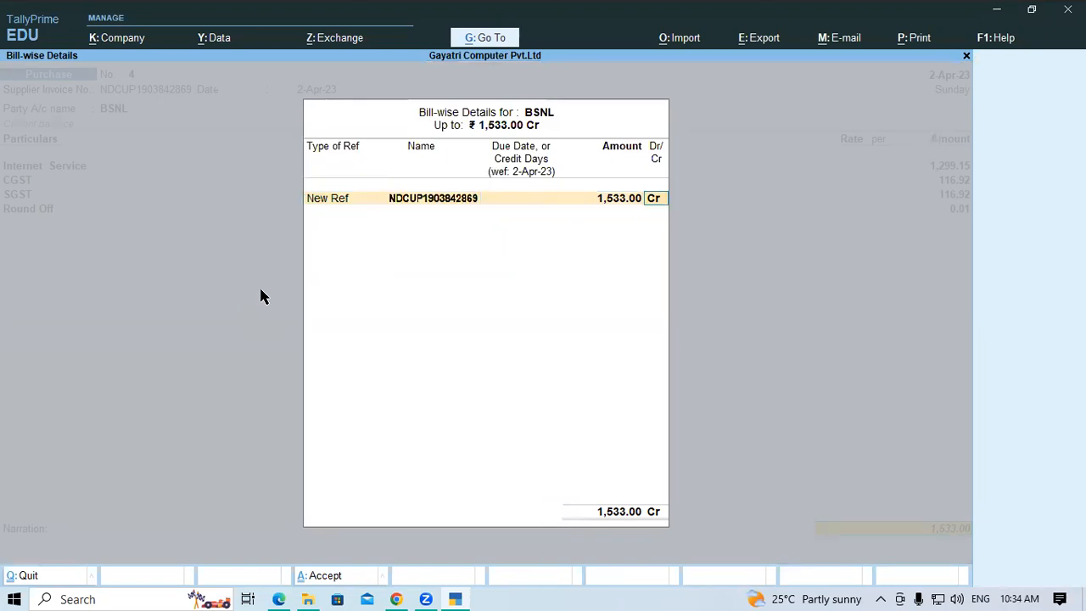
key(Return)
key(Return)
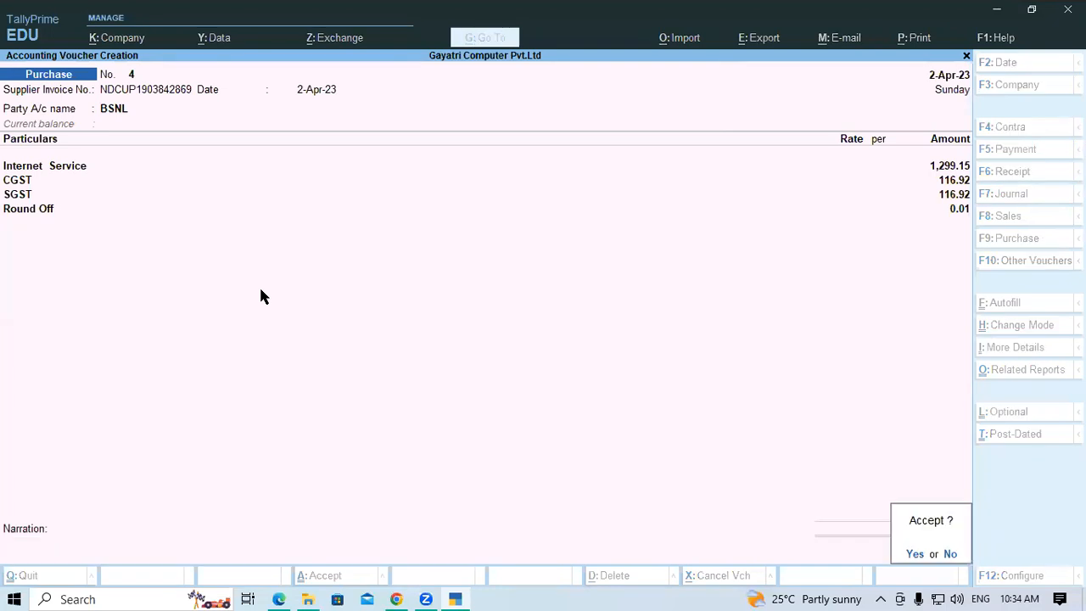
key(Return)
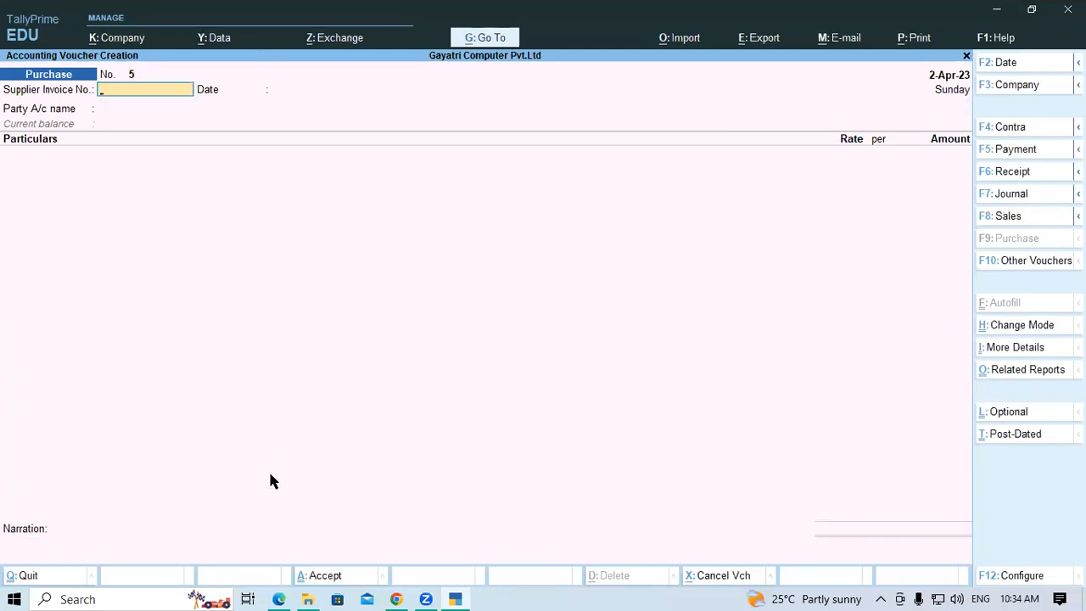
- Switch to the Tally Prime Basic Accounting PDF in Edge and find the Company Product List on page 47
click(281, 597)
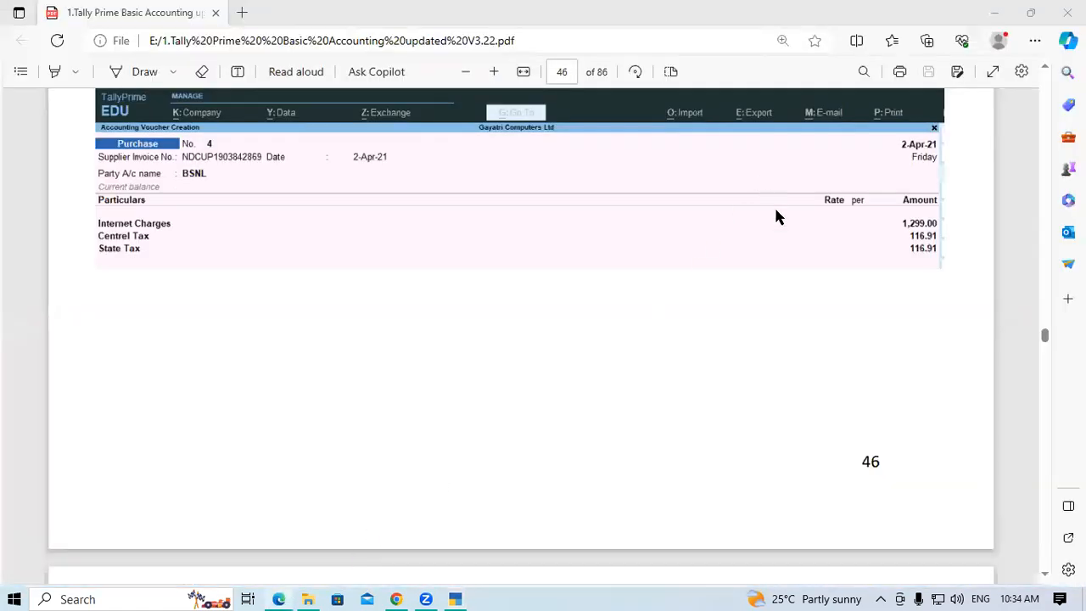
scroll(777, 238, down, 3)
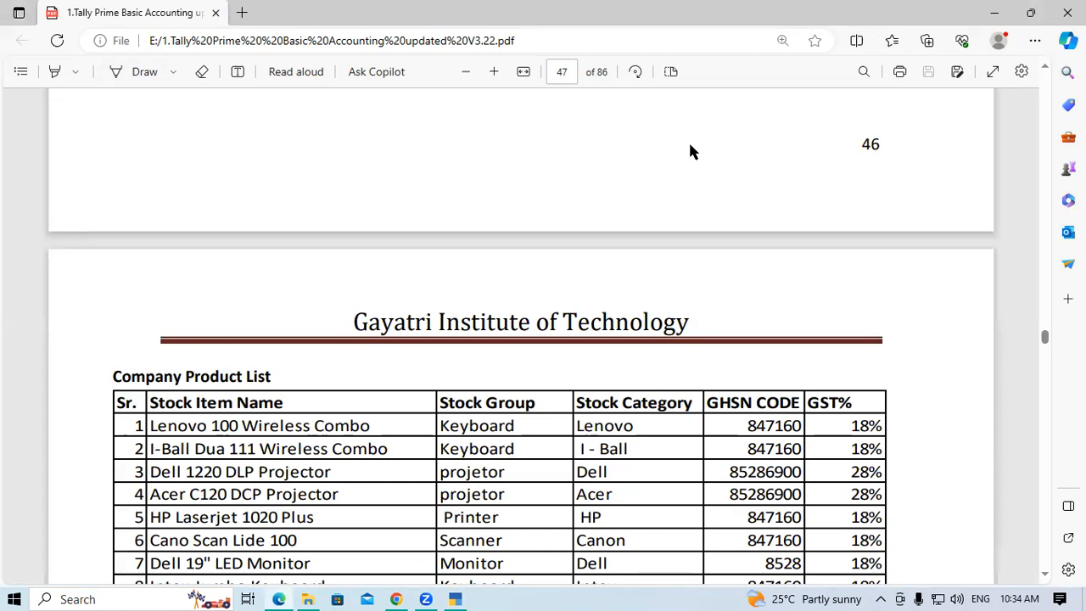
drag(109, 376, 291, 379)
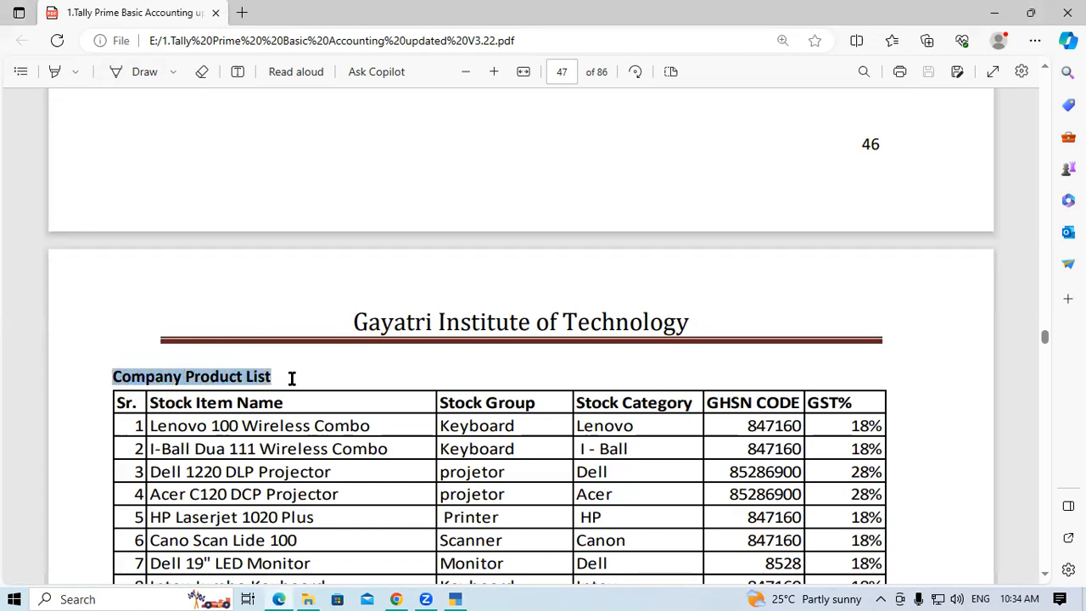
click(291, 384)
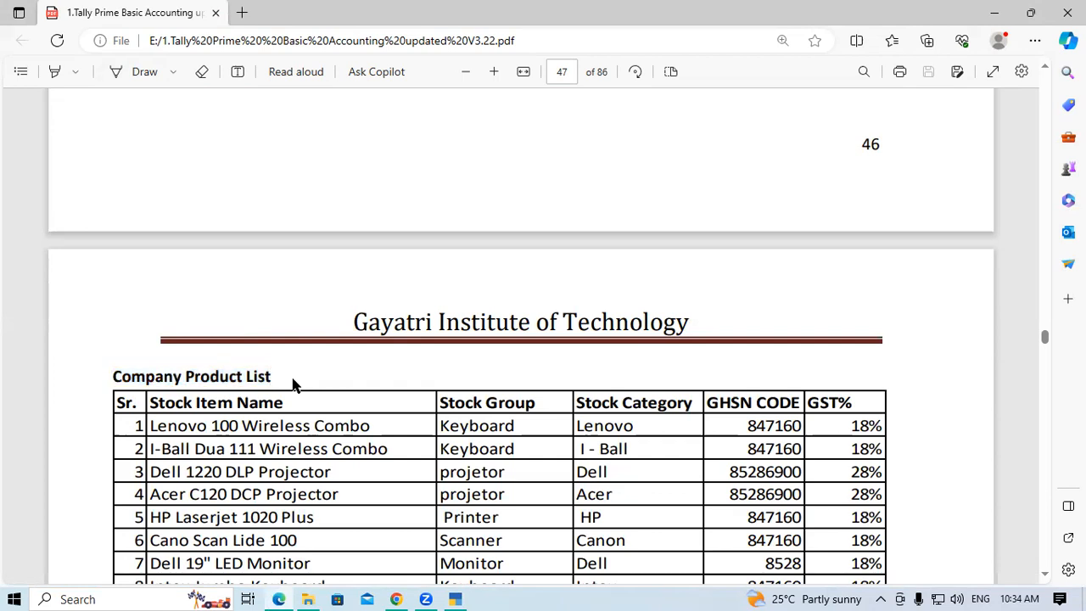
drag(109, 376, 280, 386)
click(279, 384)
scroll(328, 447, down, 3)
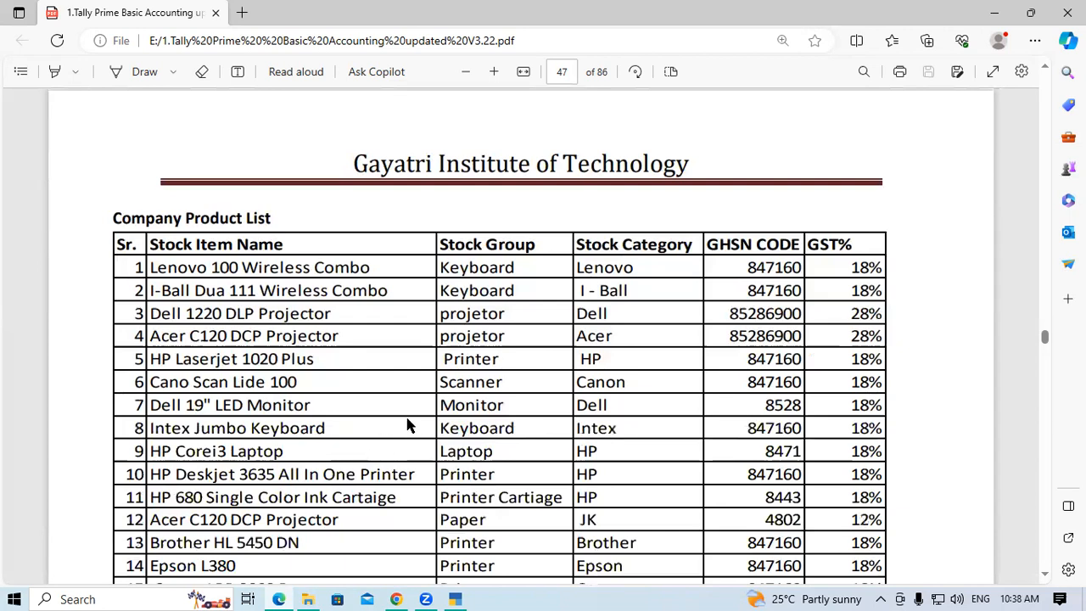
scroll(406, 415, down, 2)
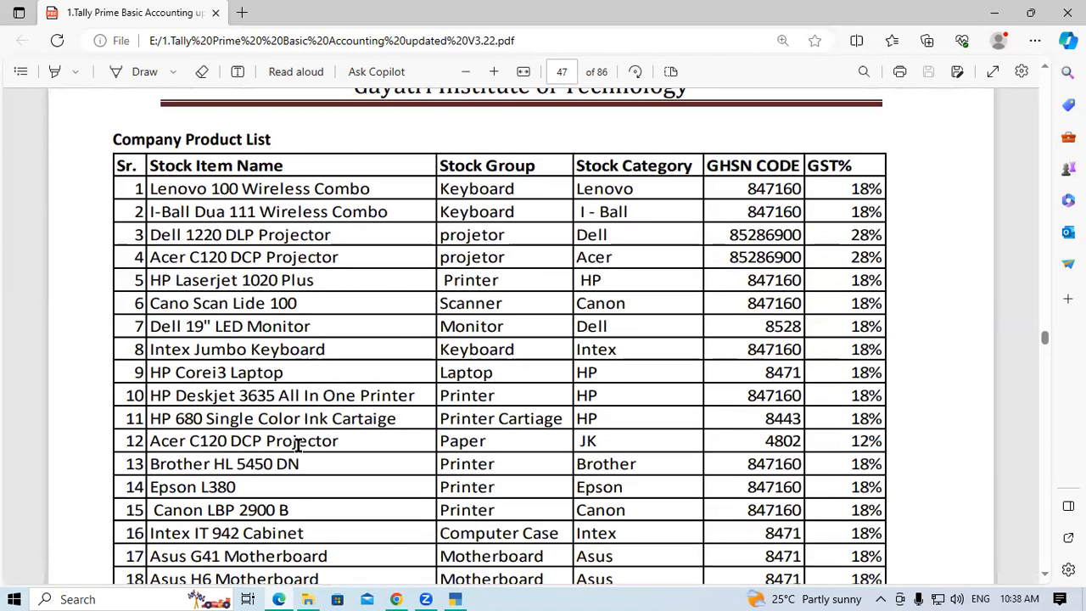
- Examine the item name, stock group and category in row 12 of the product list, plus the first rows' stock groups
drag(267, 442, 306, 442)
drag(441, 442, 482, 442)
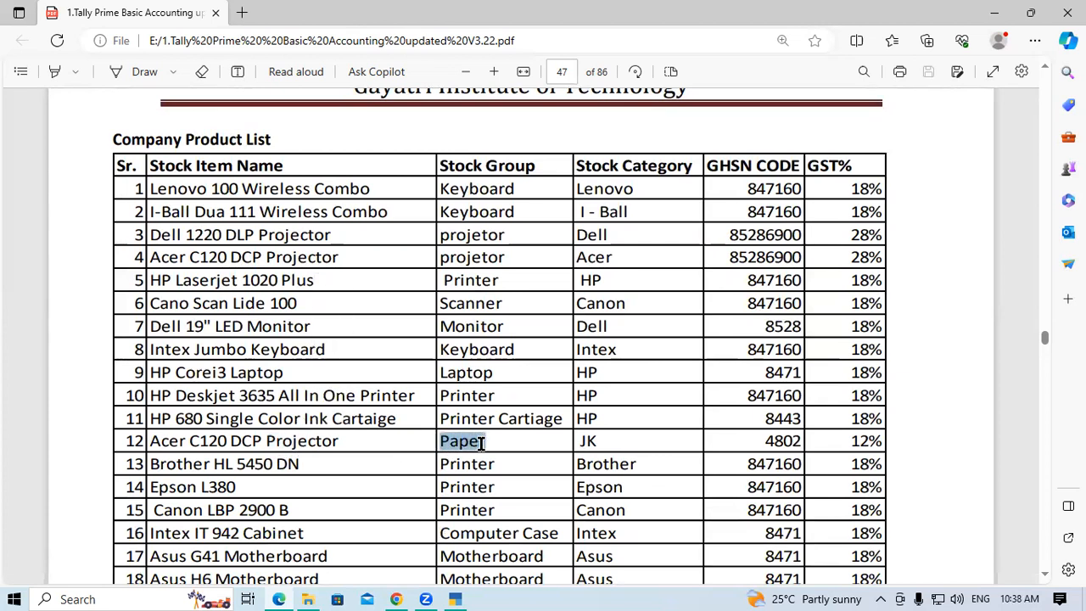
click(482, 442)
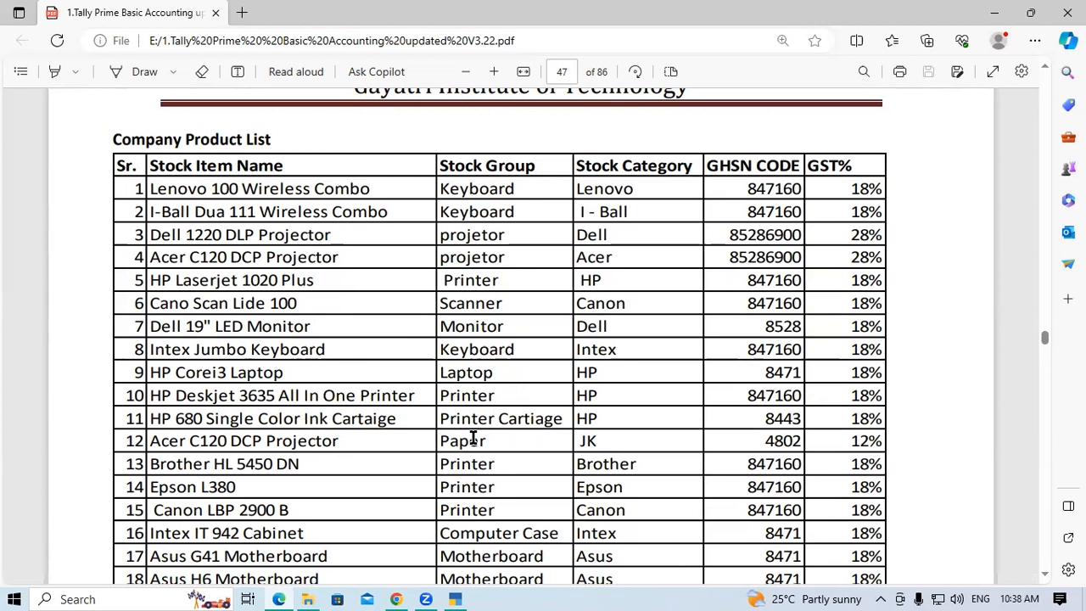
drag(487, 441, 442, 439)
click(441, 440)
drag(151, 441, 339, 439)
click(339, 439)
drag(342, 441, 146, 450)
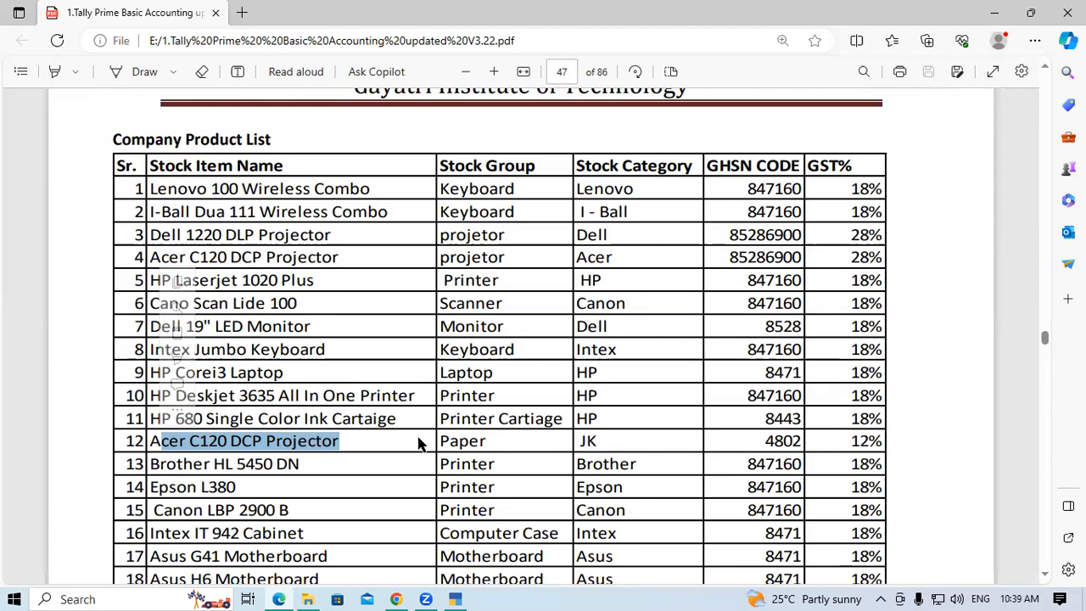
drag(438, 441, 486, 443)
click(485, 444)
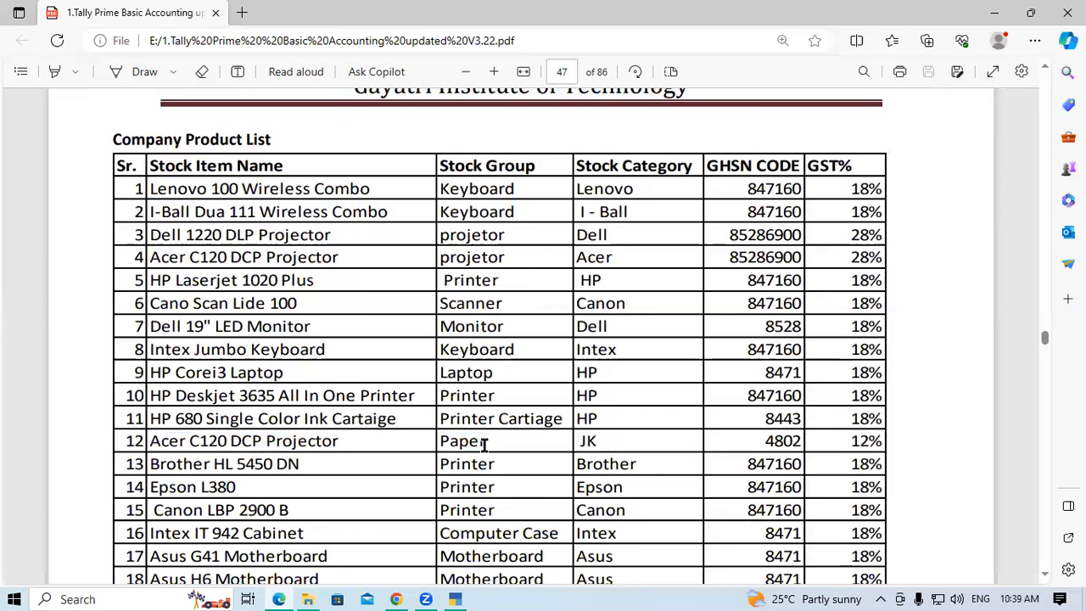
drag(581, 444, 602, 450)
click(601, 448)
drag(452, 190, 467, 263)
click(466, 264)
- Copy the item name Lenovo 100 Wireless Combo from the product list, switch to TallyPrime and leave the blank purchase voucher
drag(148, 189, 376, 188)
key(ctrl+c)
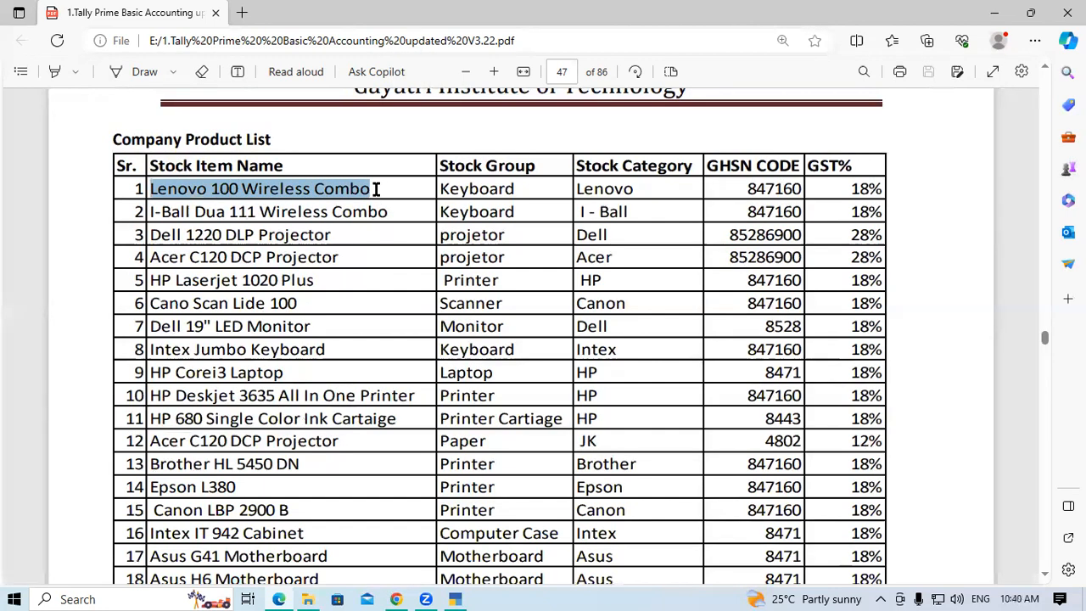
key(alt+Tab)
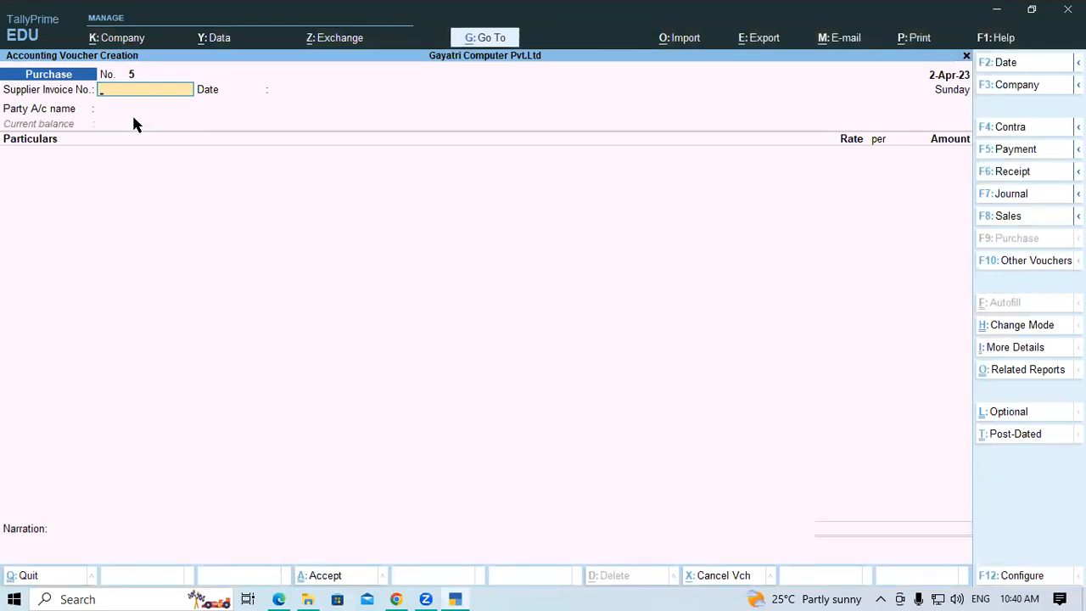
key(Escape)
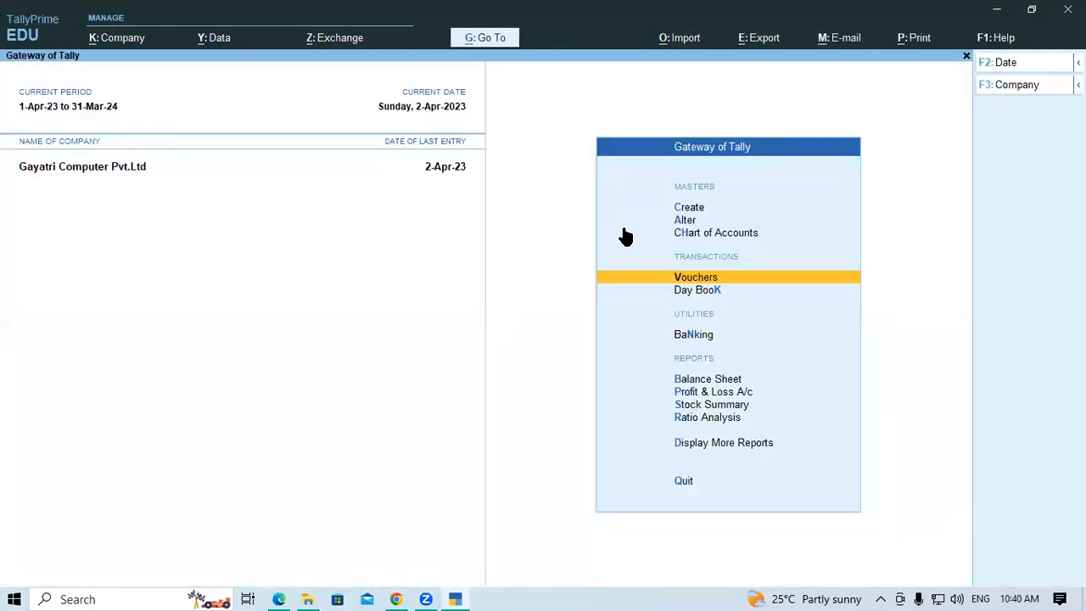
- Start creating a new Stock Item master from the Gateway of Tally
key(Up)
key(Up)
key(Up)
key(Return)
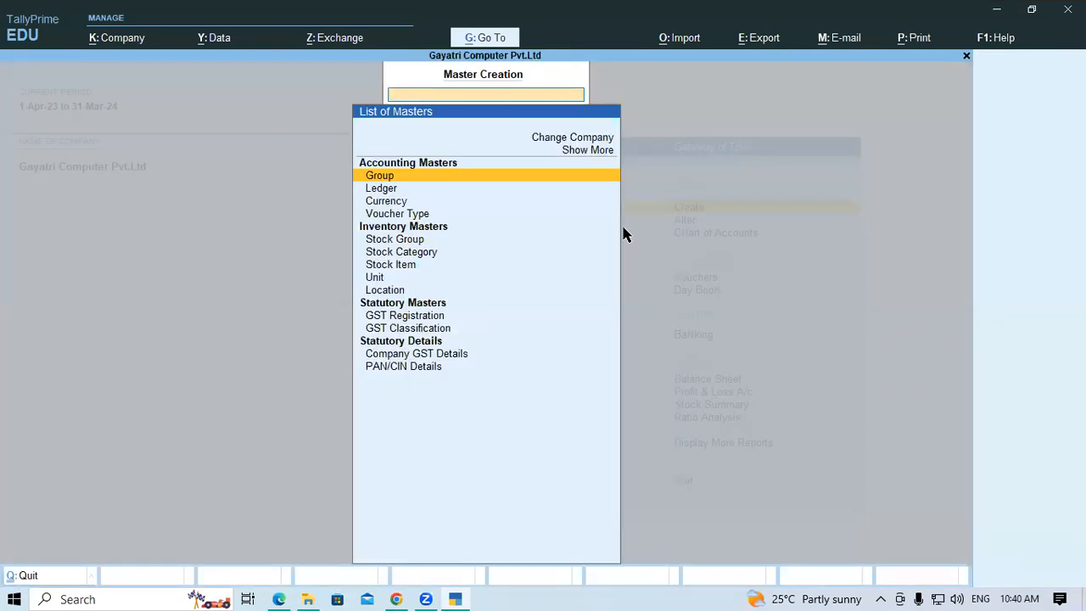
key(Down)
key(Down)
key(Down)
key(Down)
key(Down)
key(Down)
key(Down)
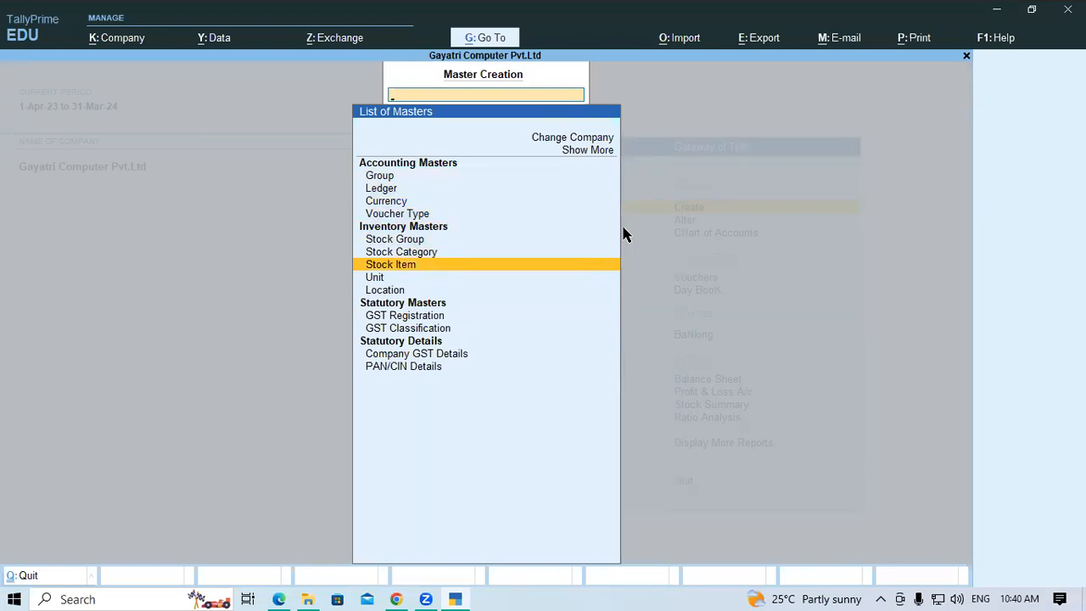
key(Return)
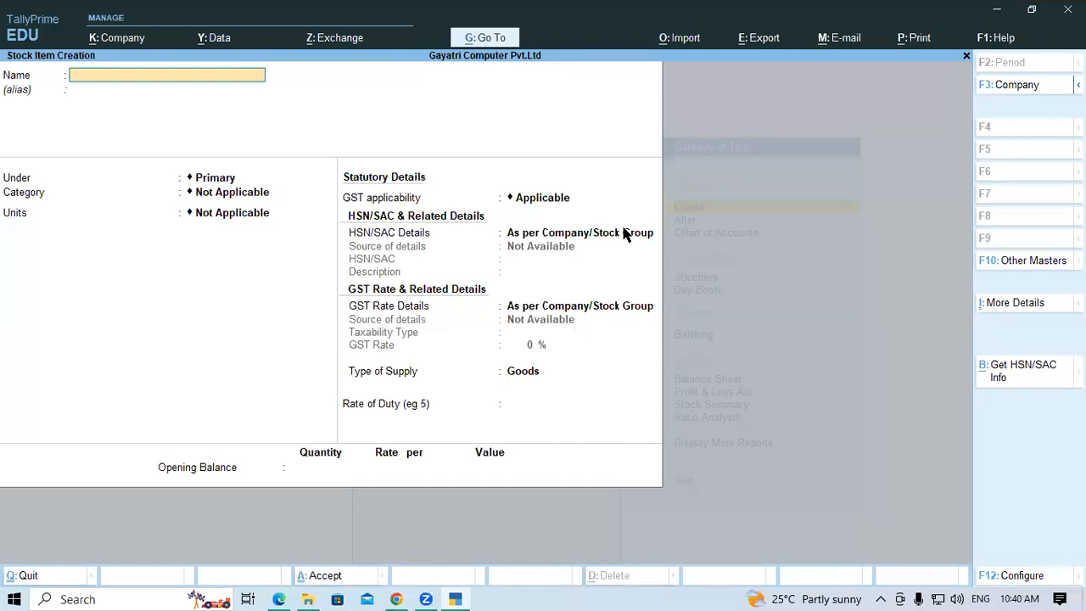
- Name the stock item Lenovo 100 Wireless Combo and leave its alias blank
key(ctrl)
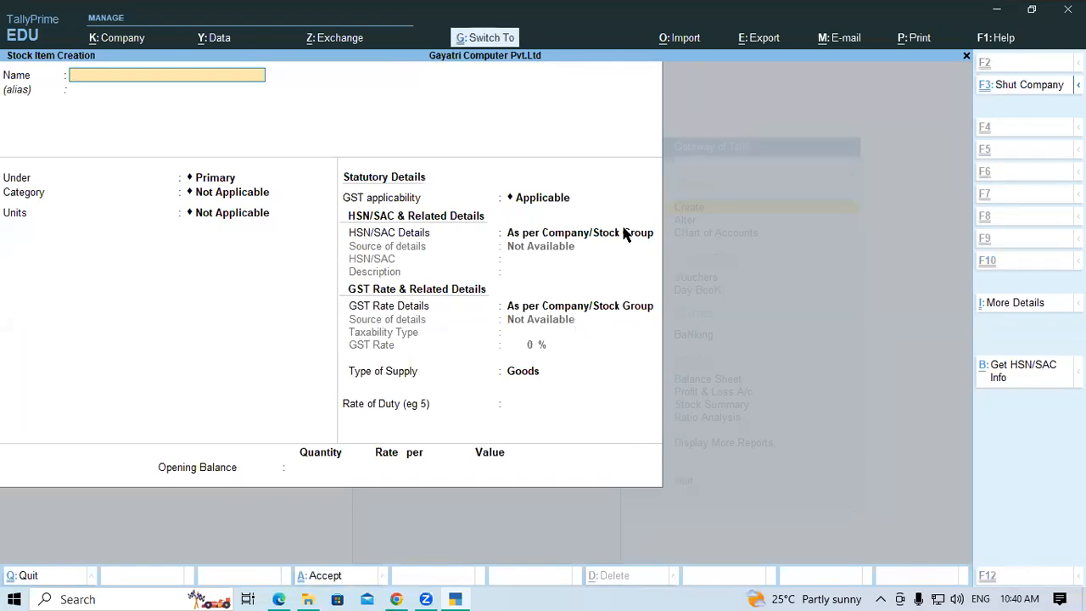
key(ctrl+v)
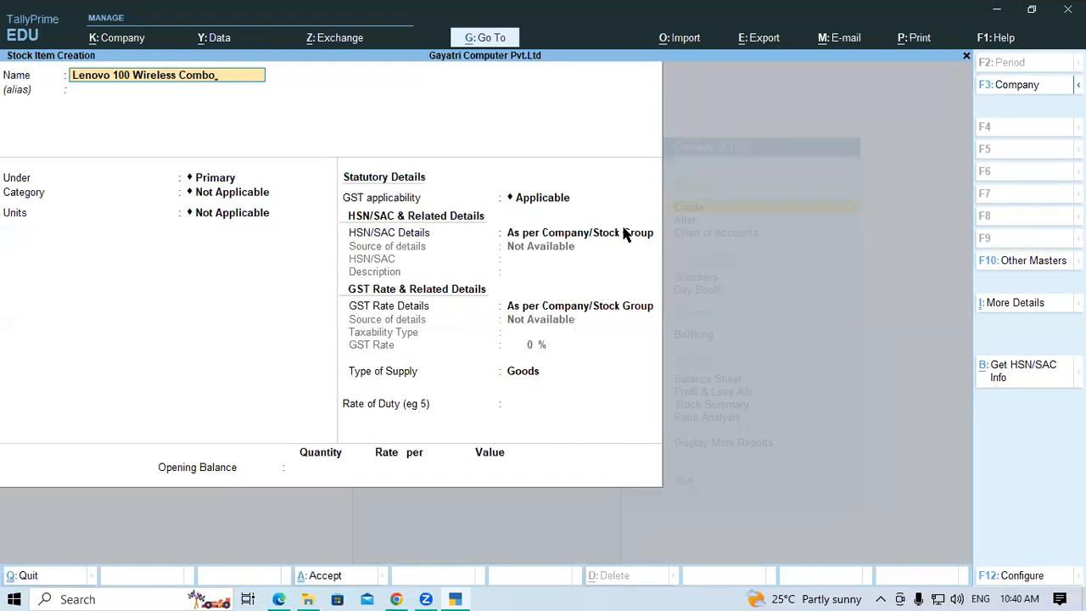
key(Return)
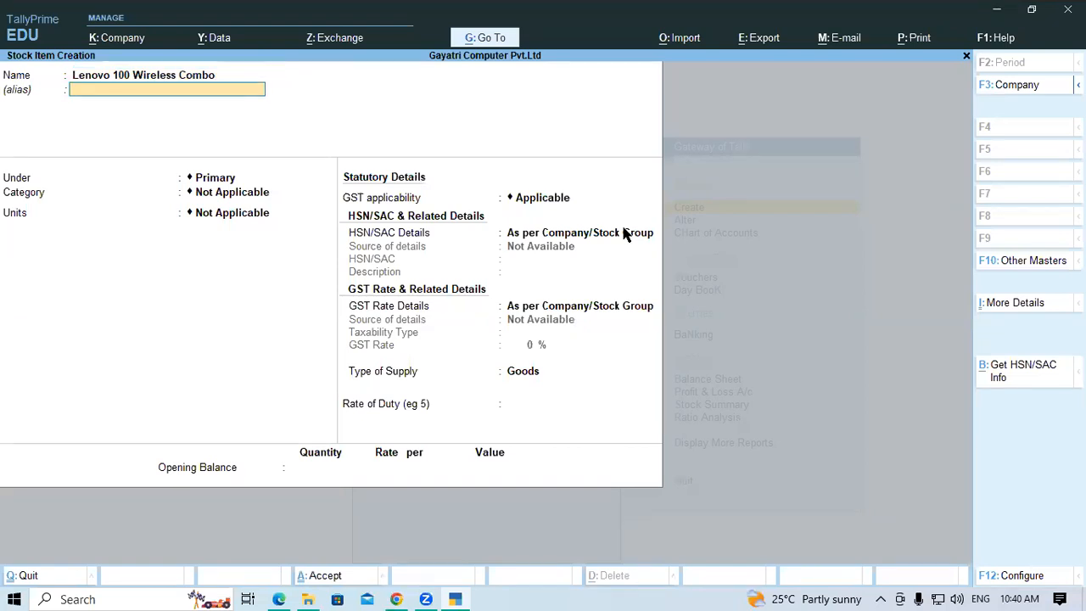
key(Return)
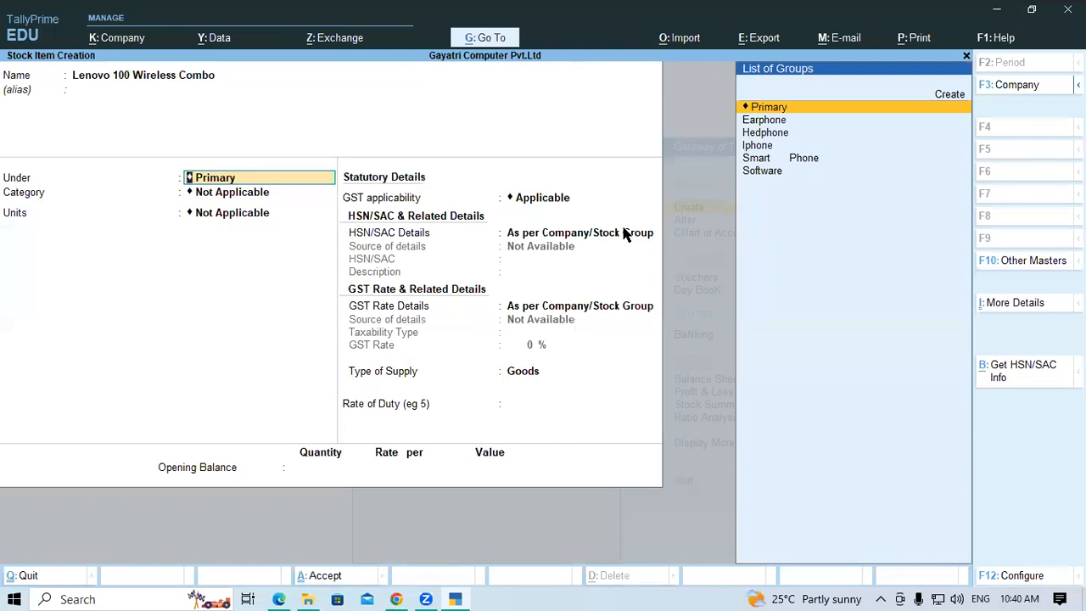
- Start a new stock group for the item, name it Keyboard from the PDF list, and keep it under Primary without adding quantities
key(alt)
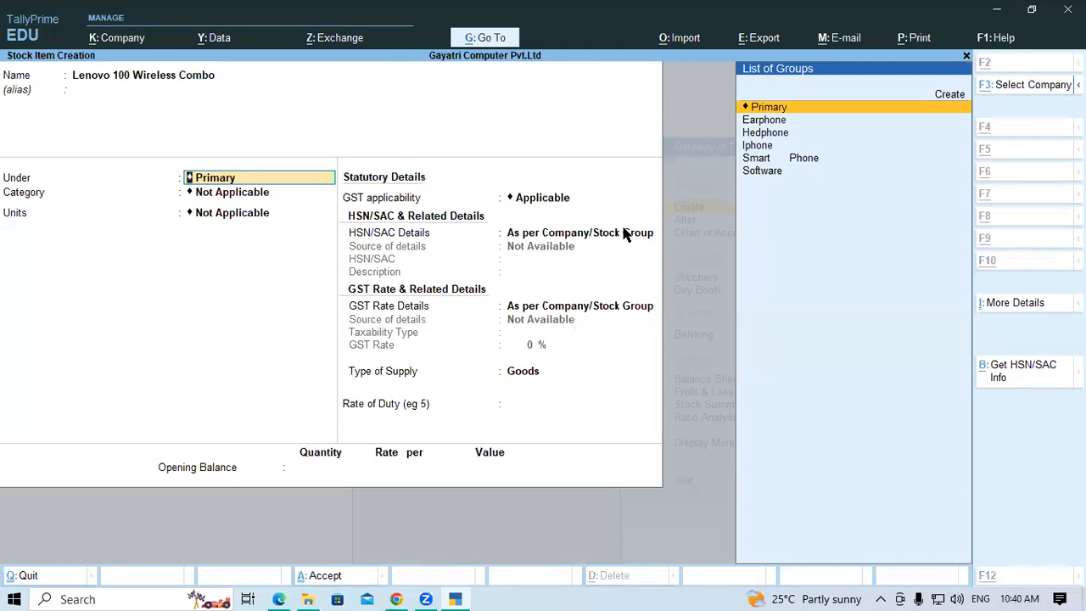
key(alt+c)
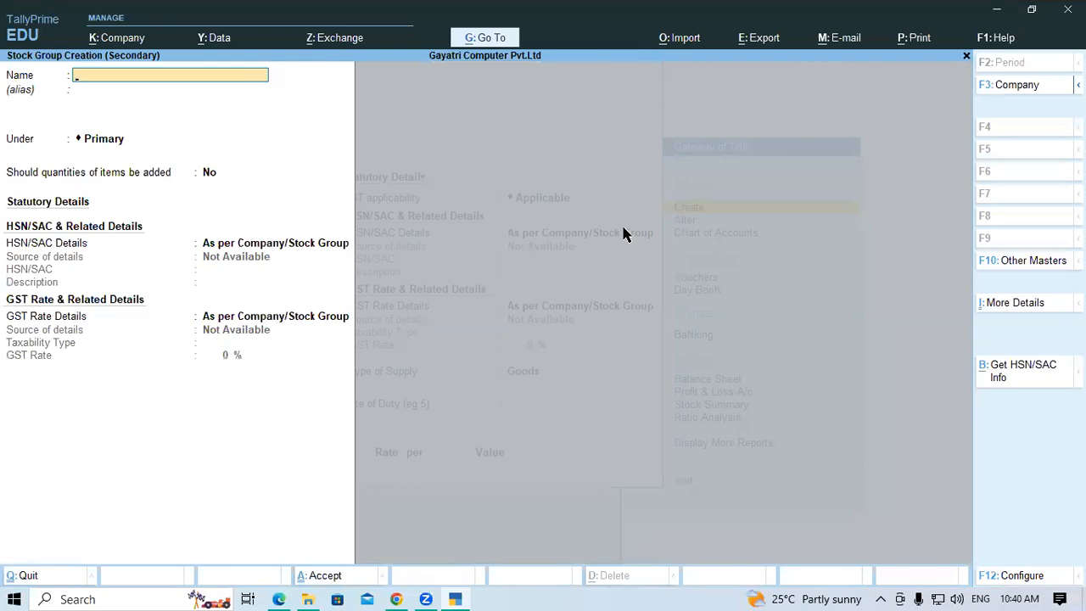
key(alt)
key(alt+Tab)
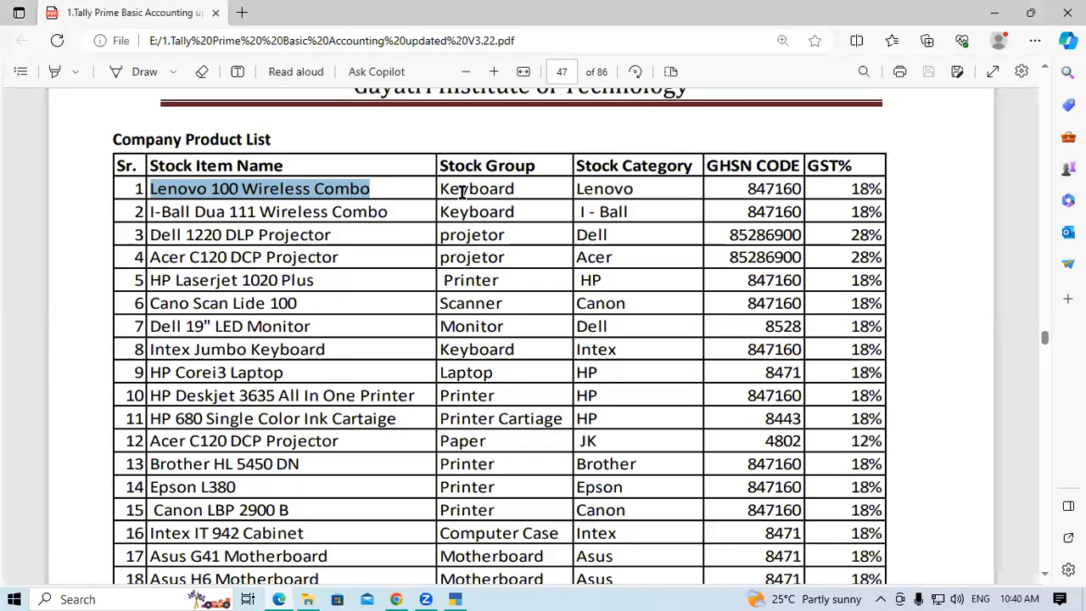
drag(441, 188, 521, 193)
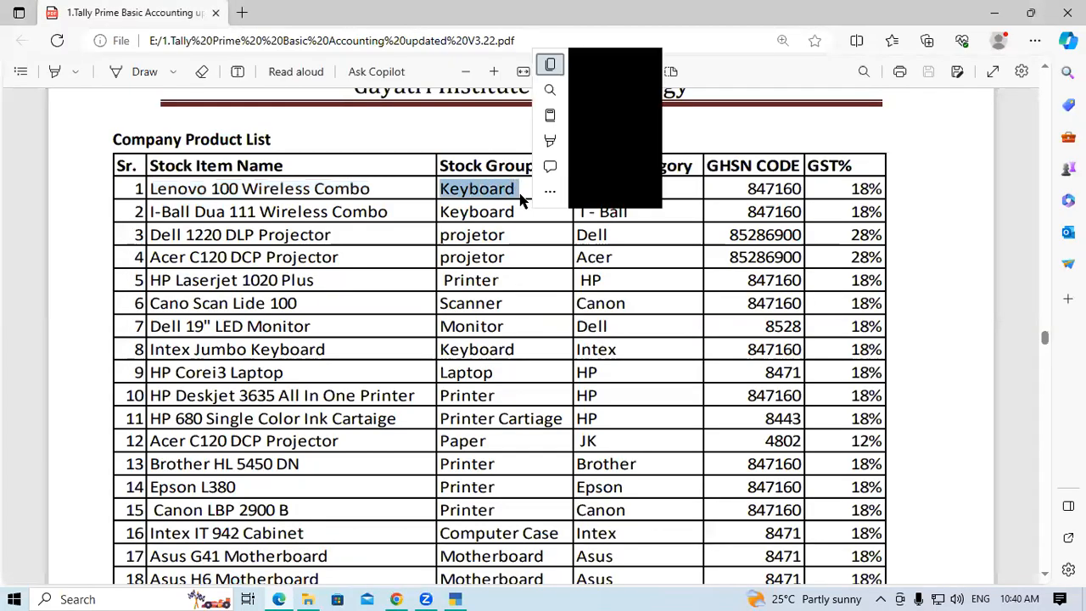
key(ctrl+c)
key(alt+Tab)
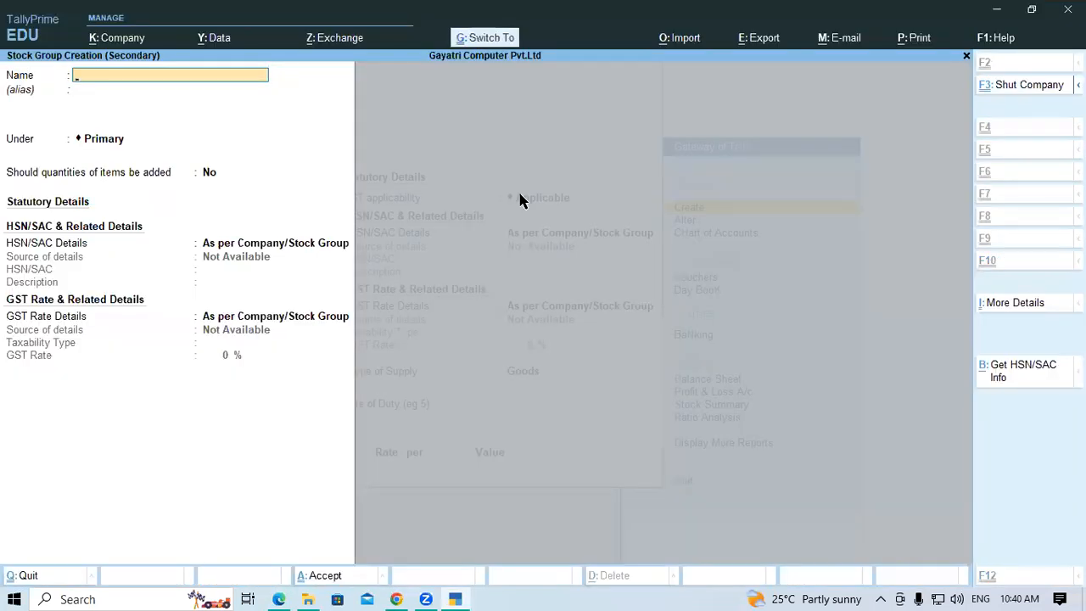
key(ctrl+alt+v)
key(Return)
key(Return)
key(Return)
key(Return)
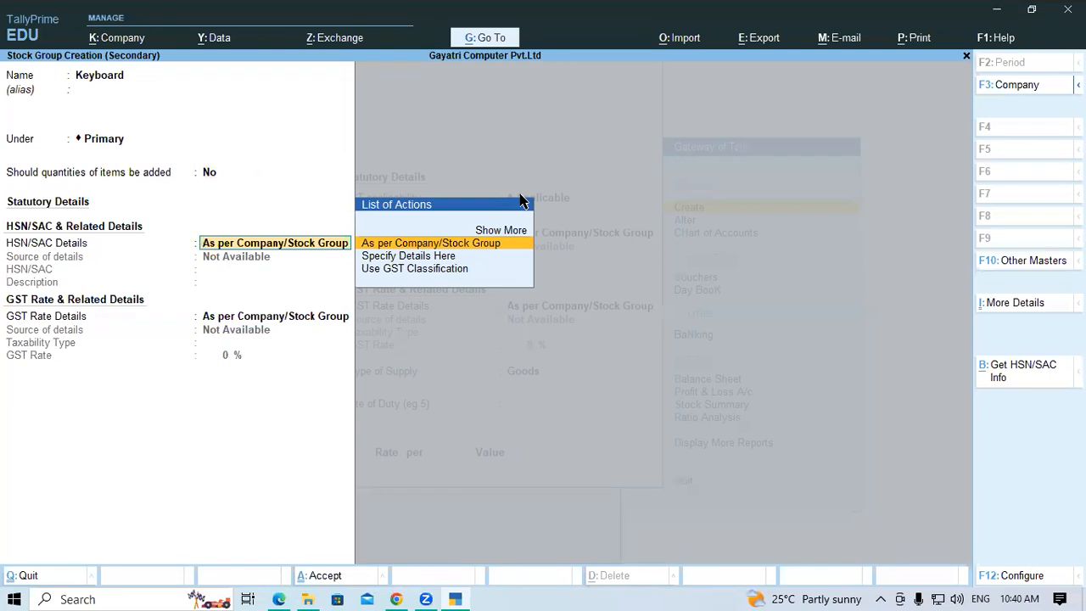
- Specify the Keyboard group's own HSN/SAC details, using 847160 from the PDF list as both HSN/SAC code and description
key(Down)
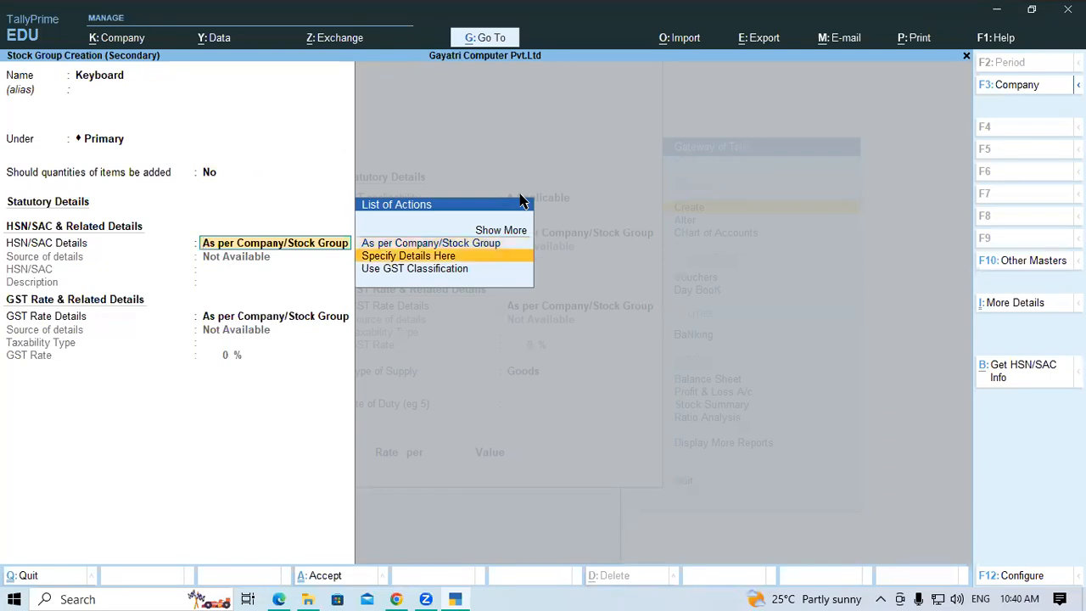
key(Return)
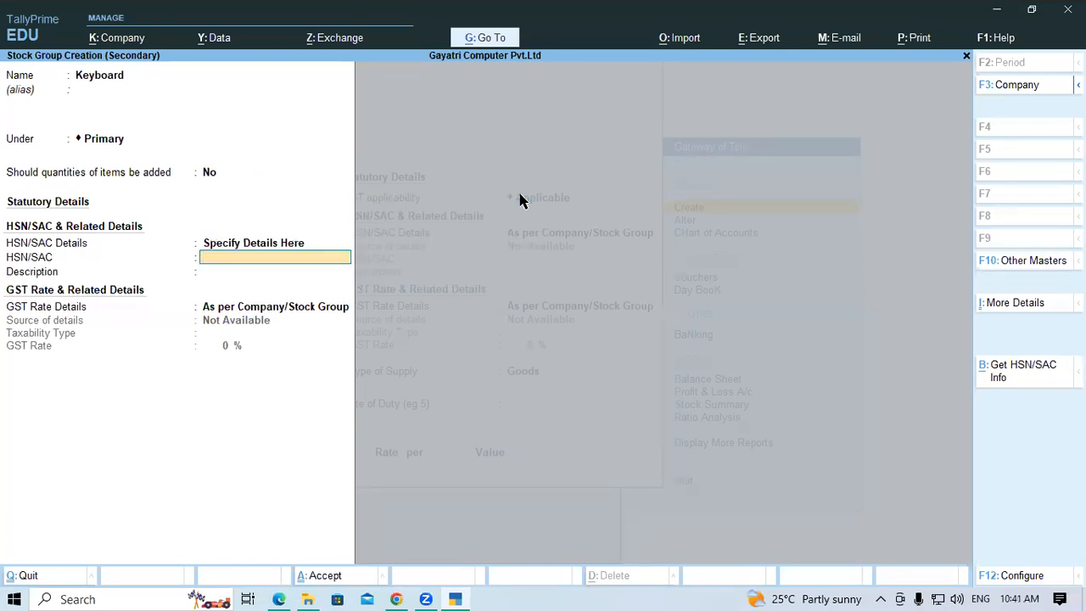
key(alt)
key(alt+Tab)
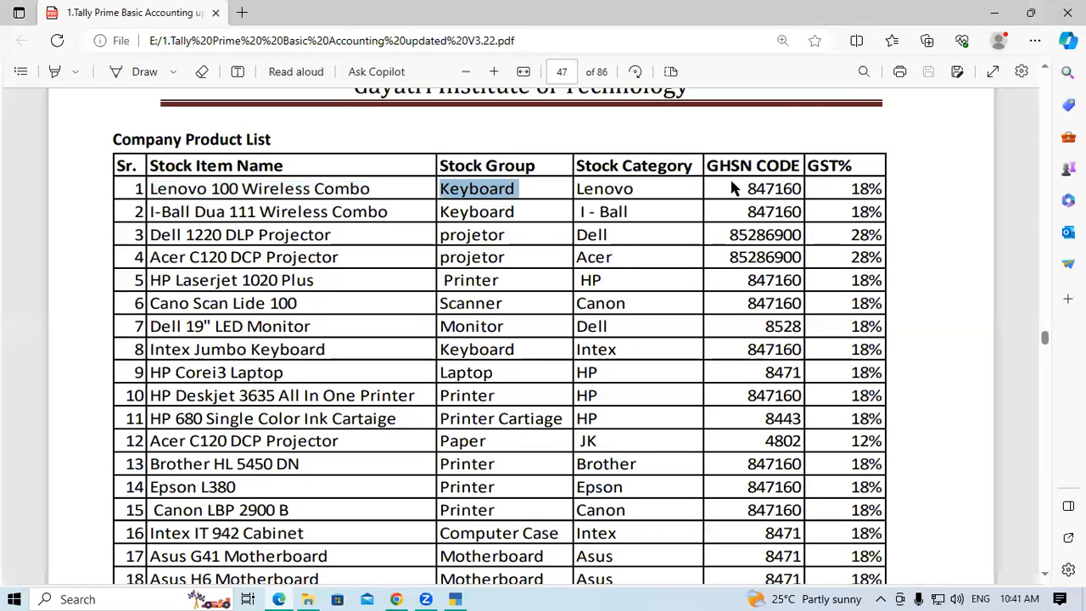
drag(747, 188, 800, 188)
key(ctrl+c)
key(alt+Tab)
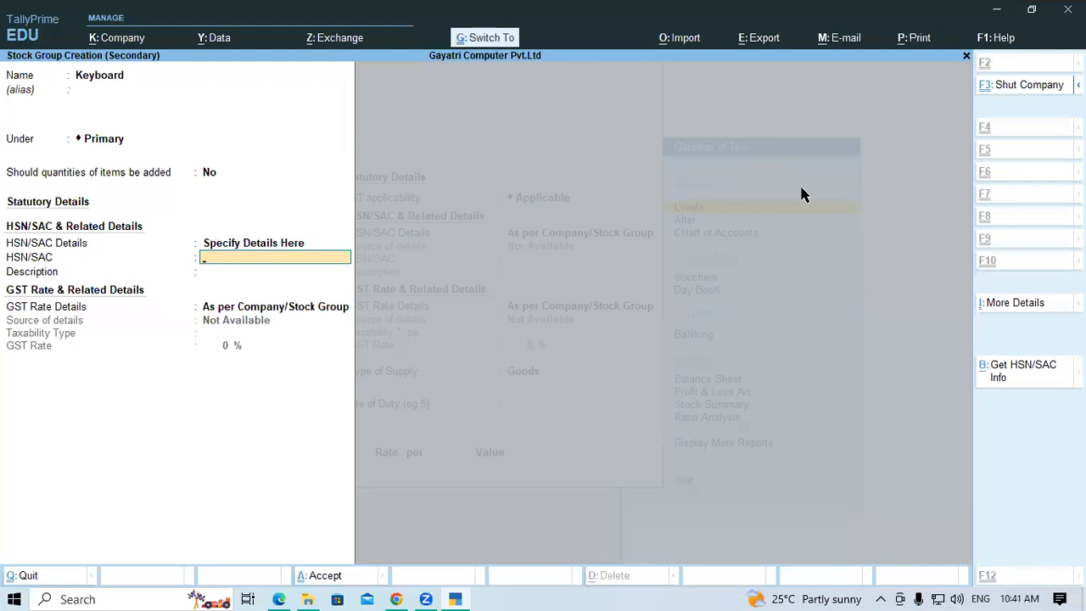
key(ctrl+v)
key(Return)
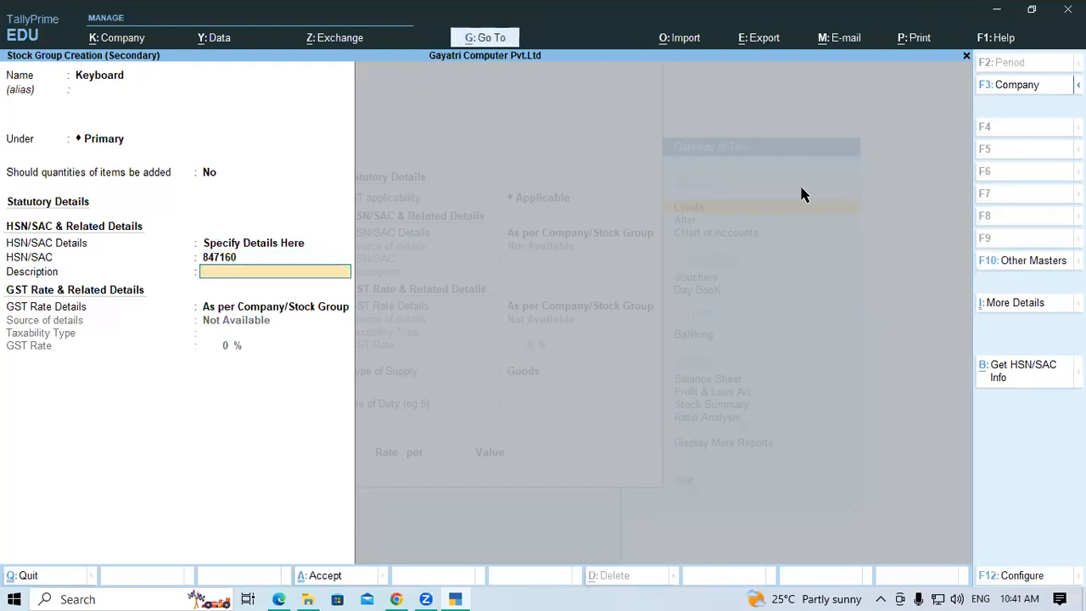
key(ctrl+v)
key(Return)
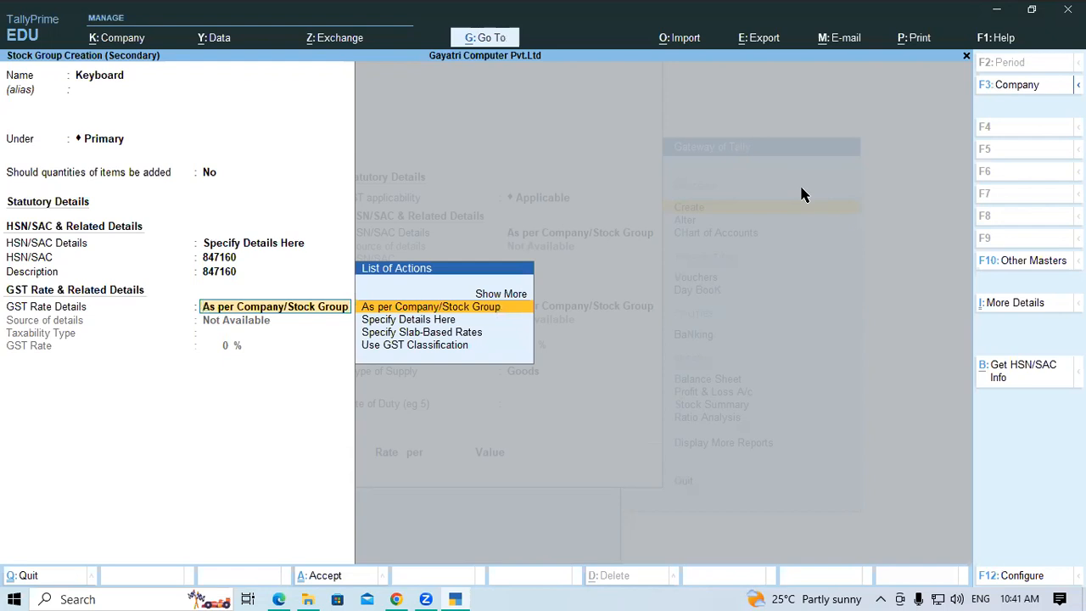
- Specify the Keyboard group's own GST rate details and change its HSN/SAC description to Keyboard, copied from the group name
key(Down)
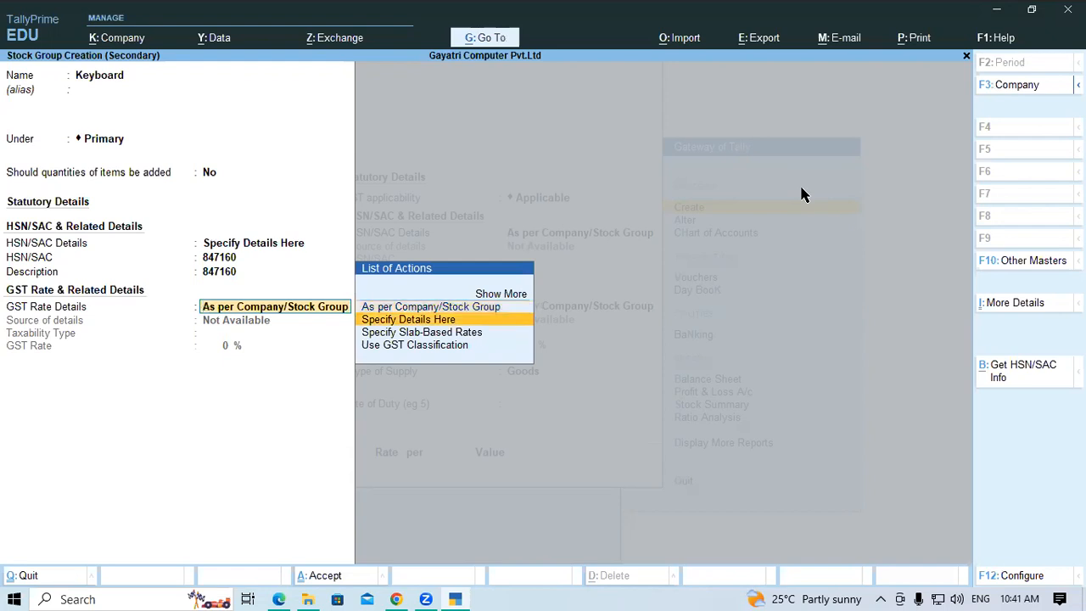
key(Return)
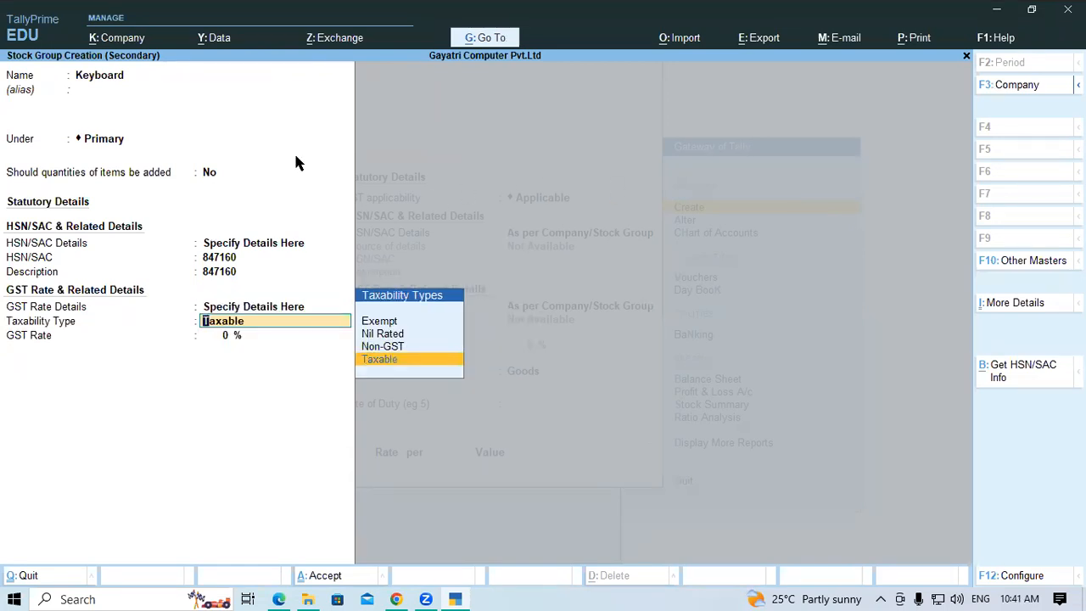
click(119, 76)
key(ctrl+c)
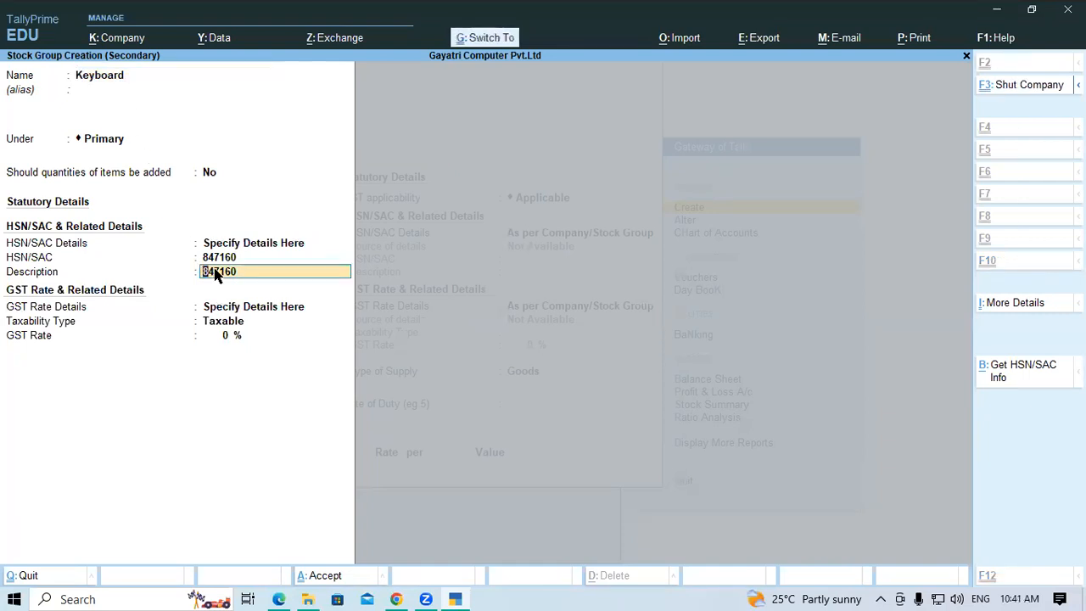
key(ctrl+v)
key(Return)
key(Return)
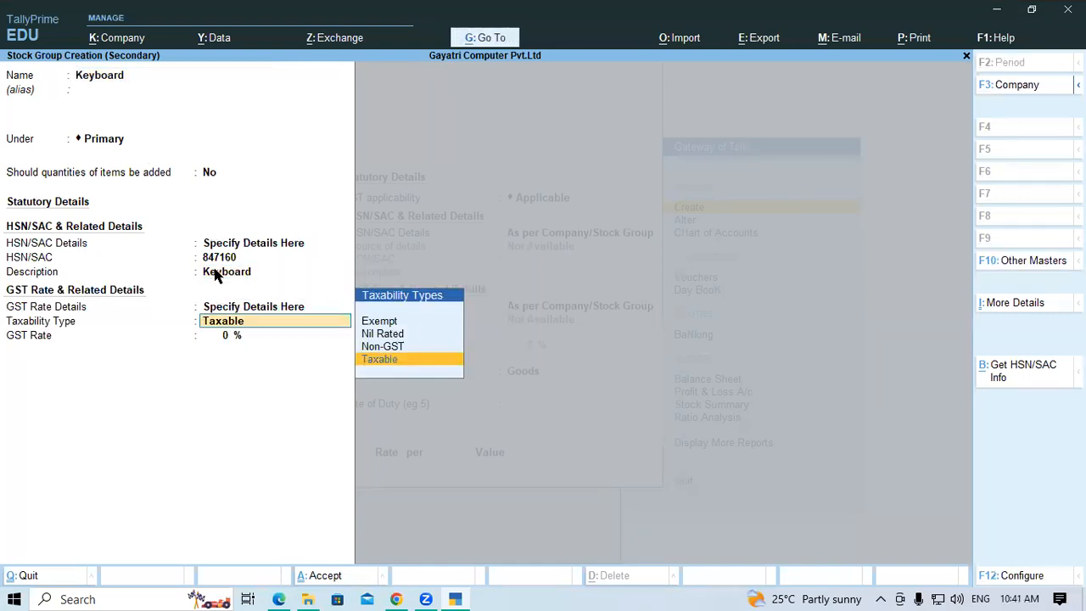
- Keep the Keyboard group's taxability type as Taxable, set its GST rate to 18%, and save the group
key(Return)
text(18)
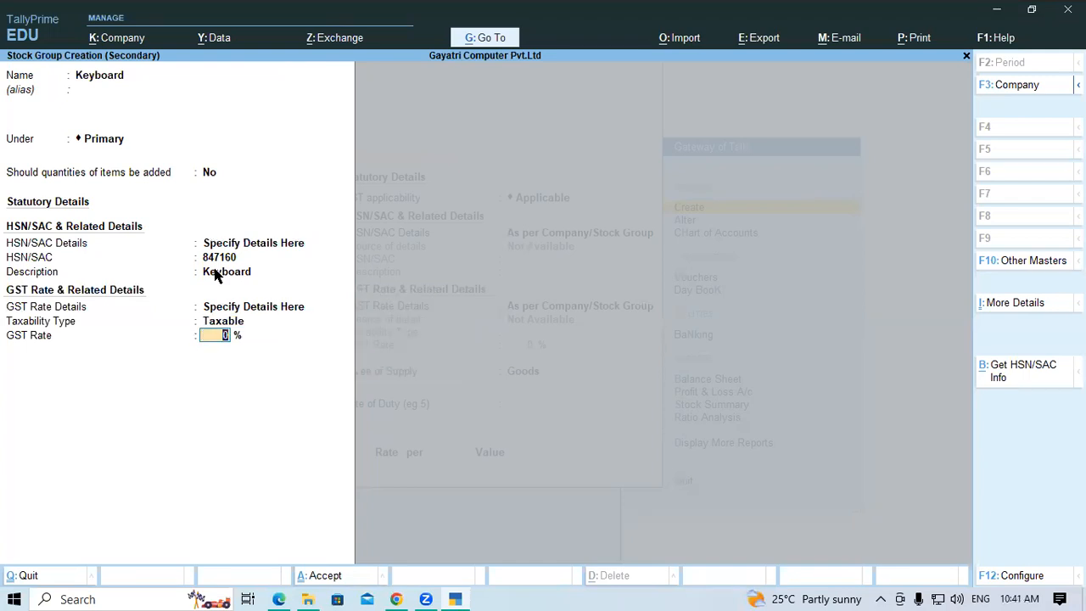
key(Return)
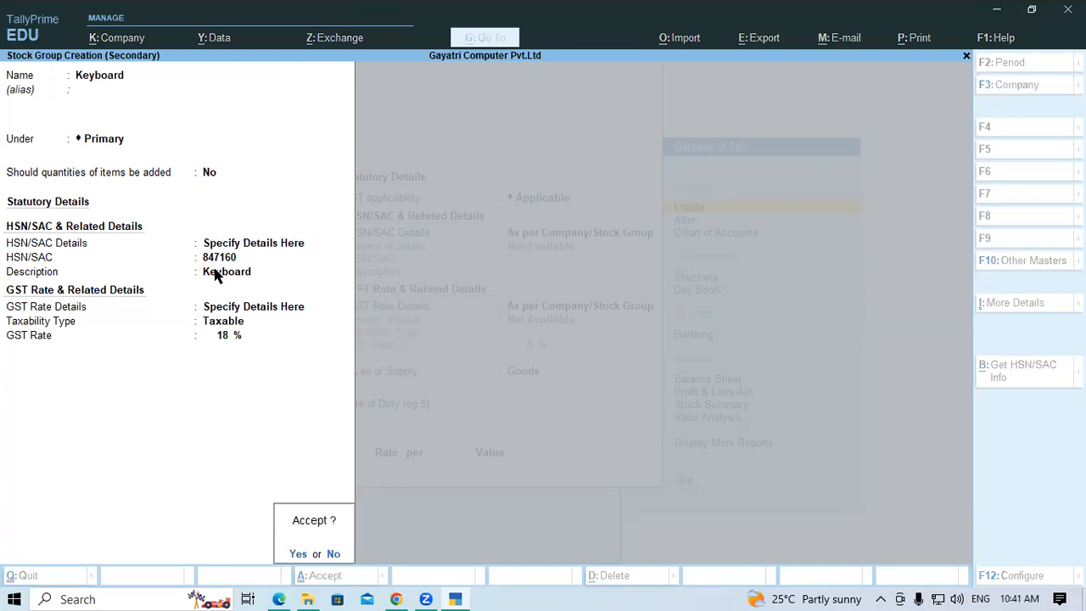
key(Return)
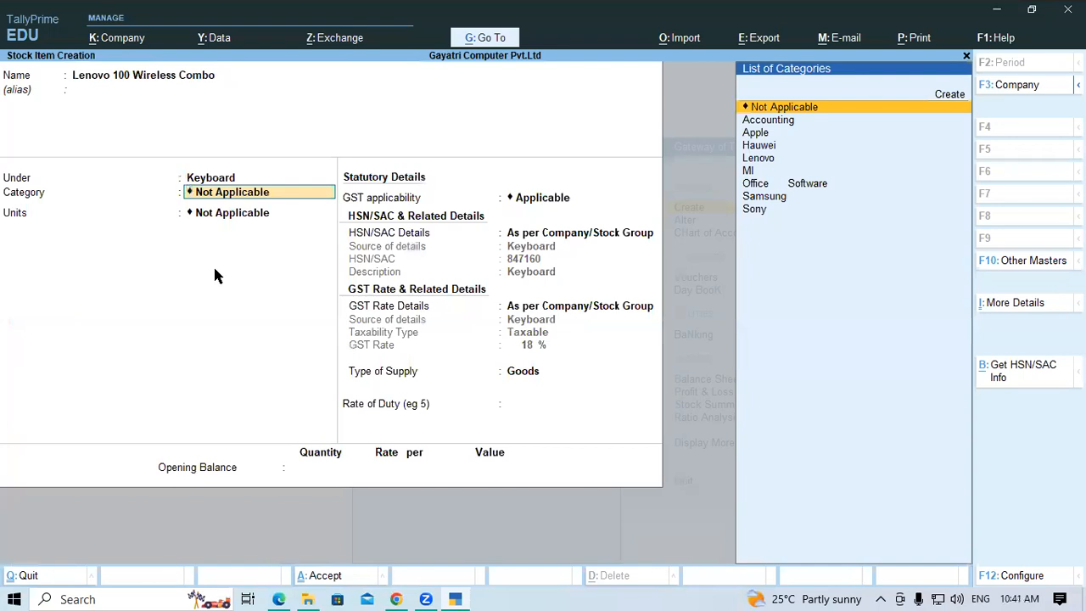
- Assign the Lenovo 100 Wireless Combo item the Lenovo category, as in the PDF list, and the unit pcs
key(alt+Tab)
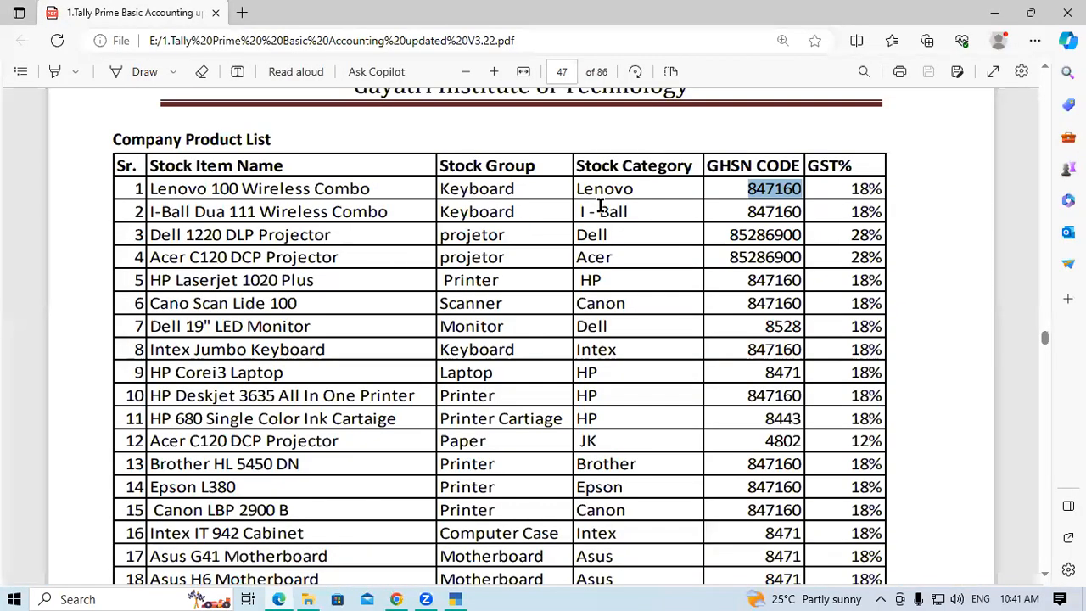
key(alt+Tab)
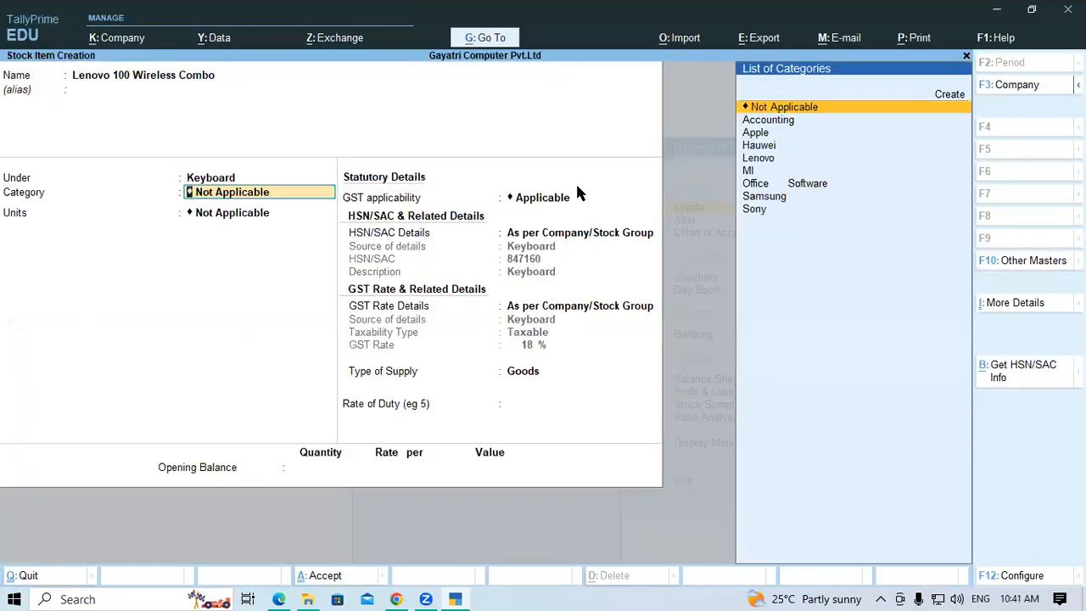
text(Len)
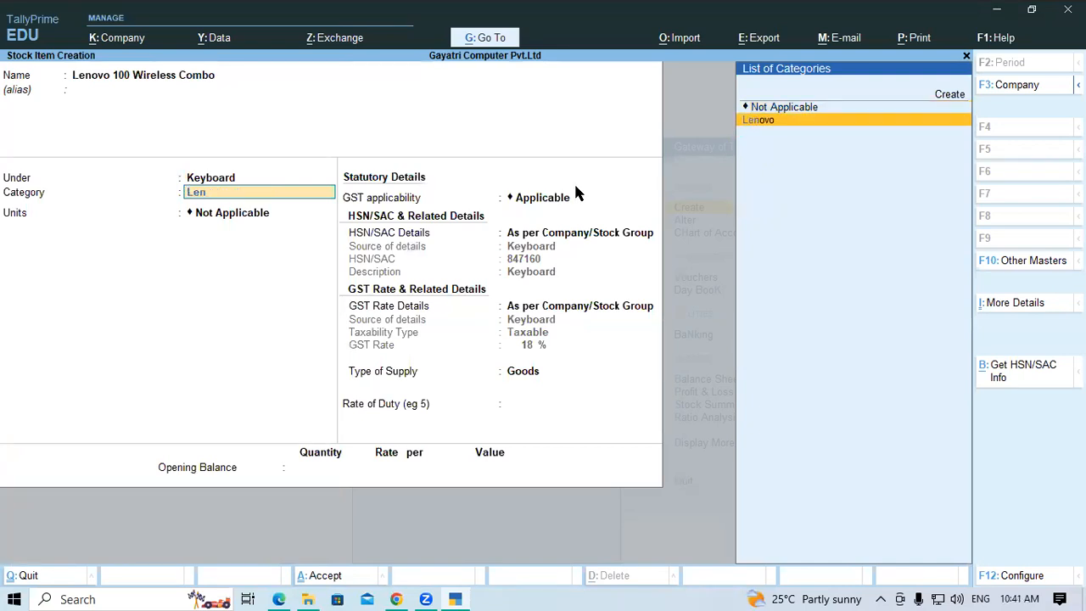
key(Return)
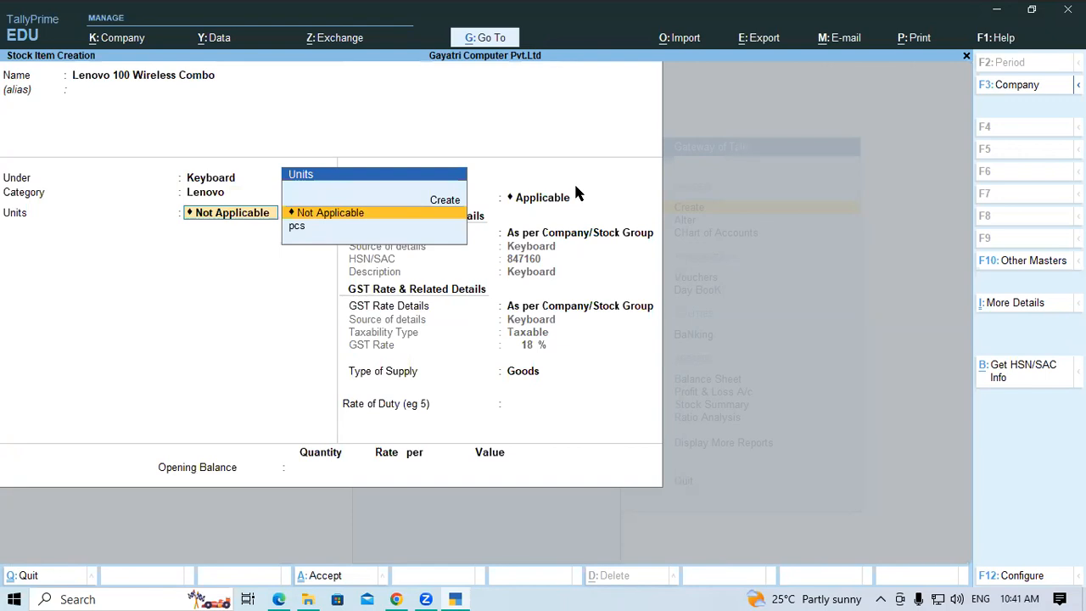
key(Down)
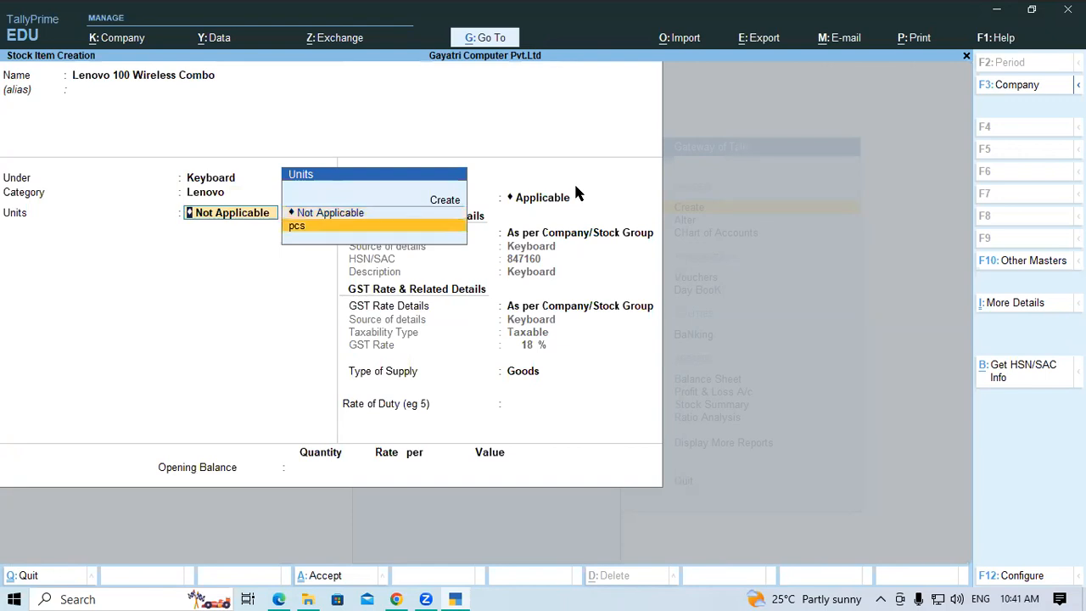
key(Return)
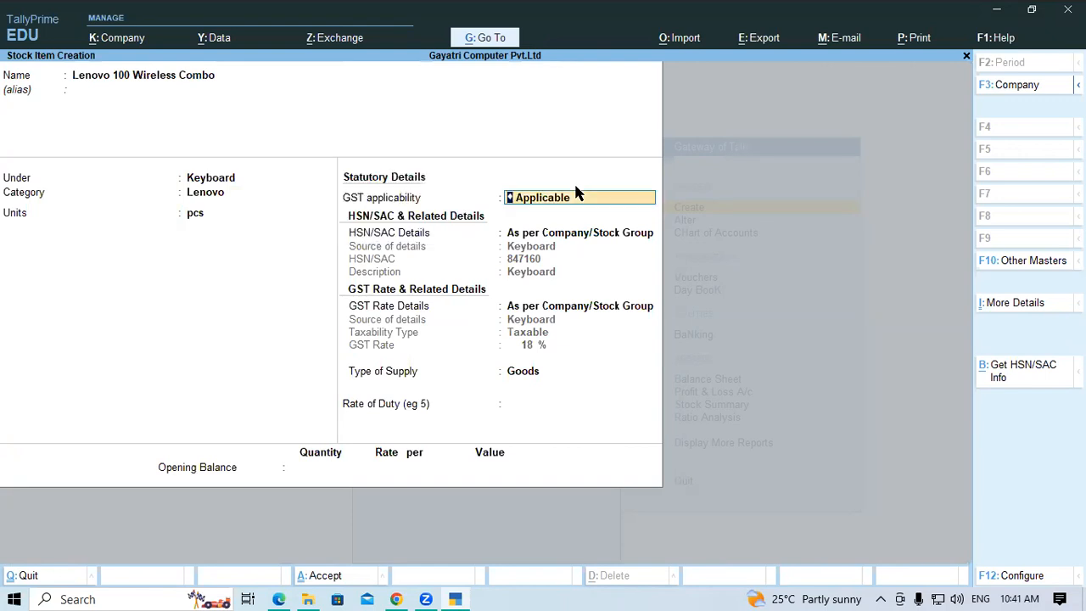
- Keep the item's GST applicable, HSN and GST details as per stock group, and supply type Goods, then save it without an opening balance
key(Return)
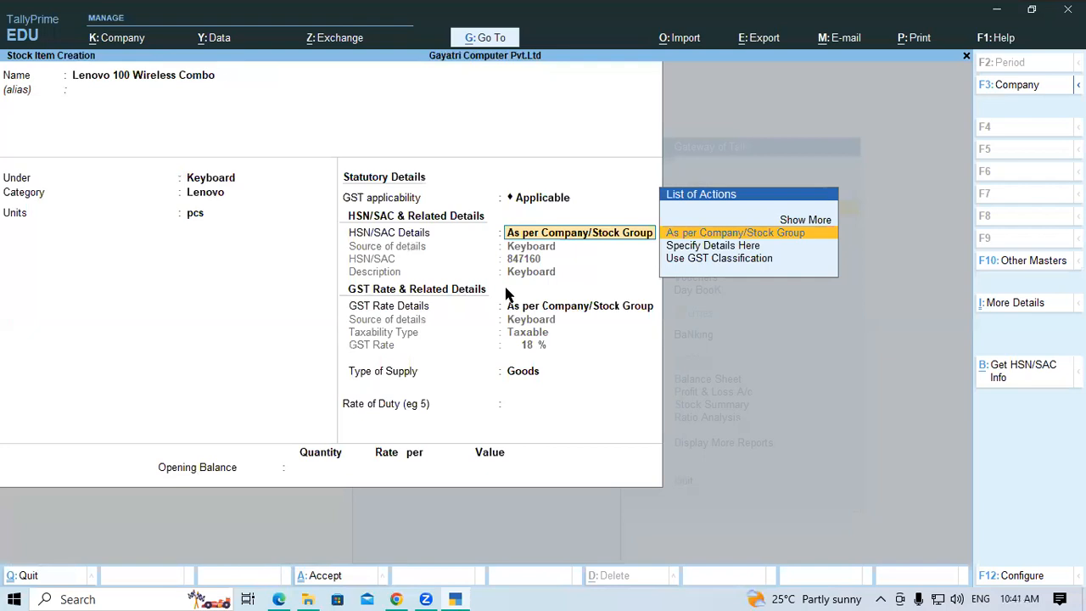
key(Return)
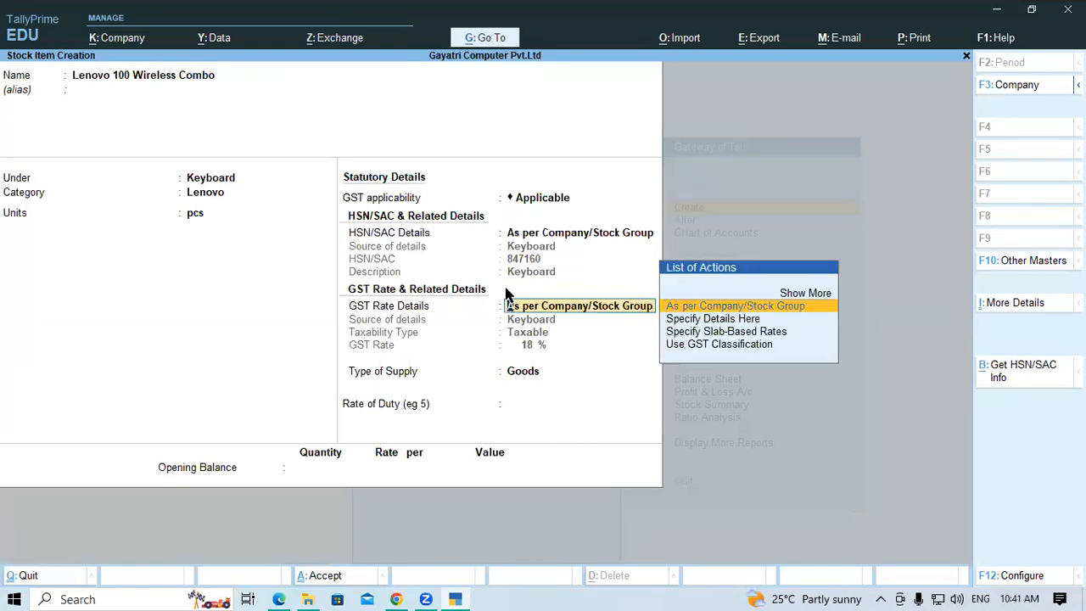
key(Return)
key(Return)
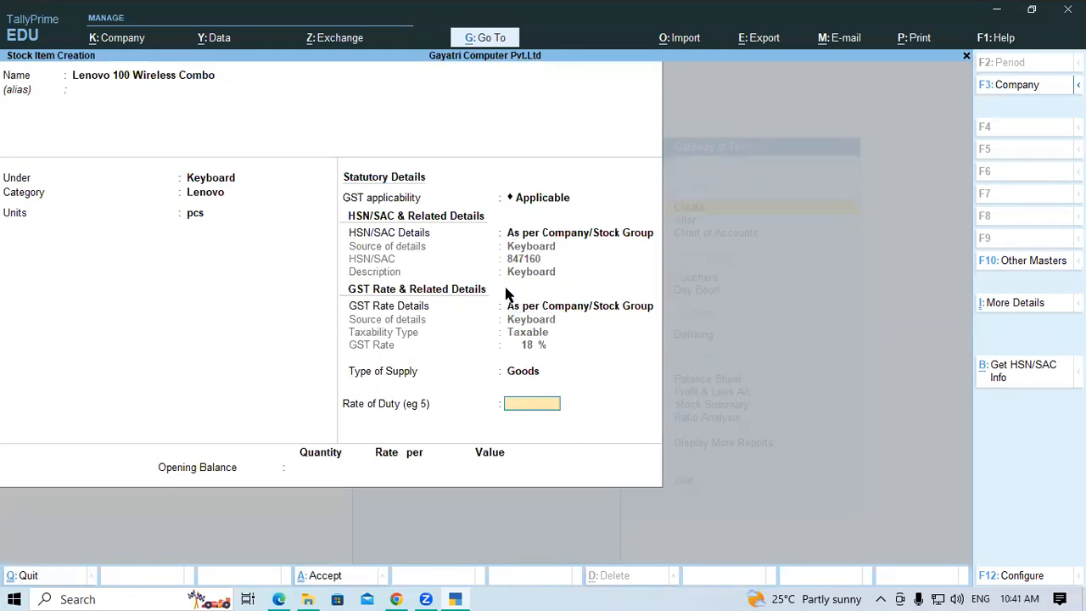
key(Return)
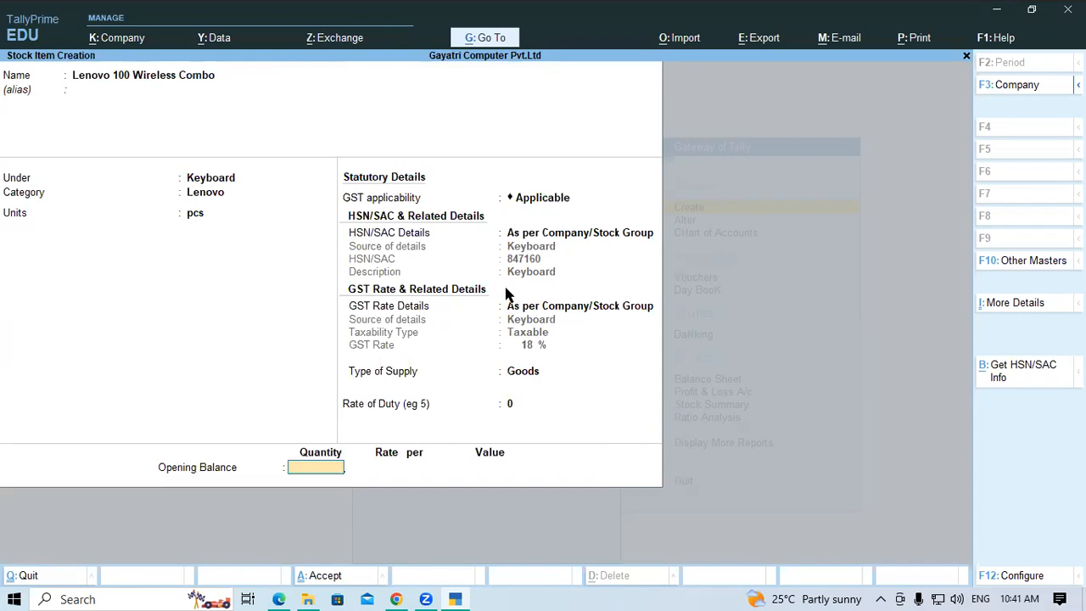
key(Return)
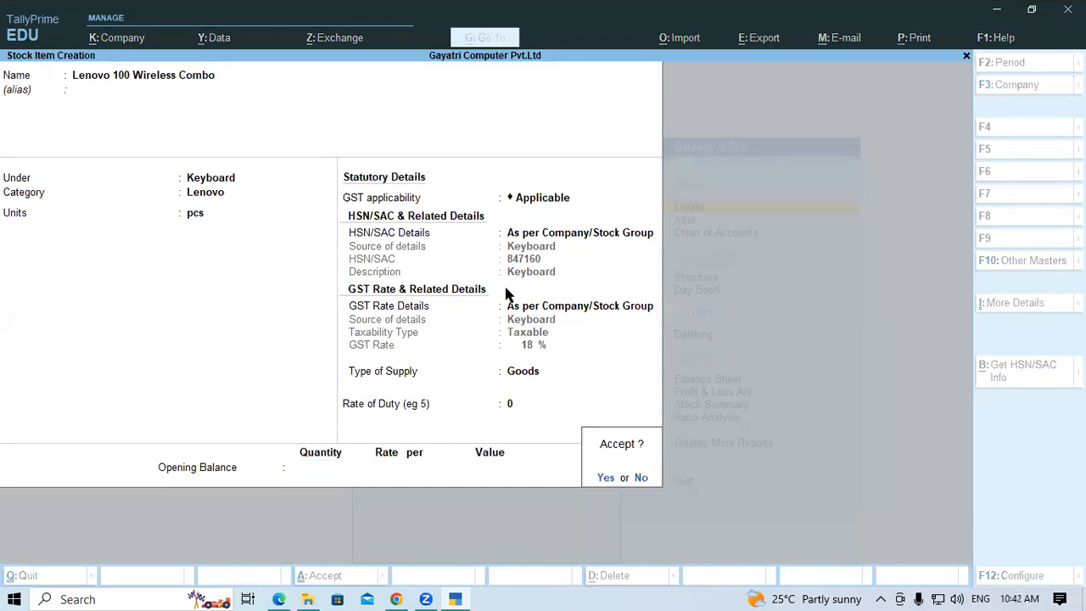
key(Return)
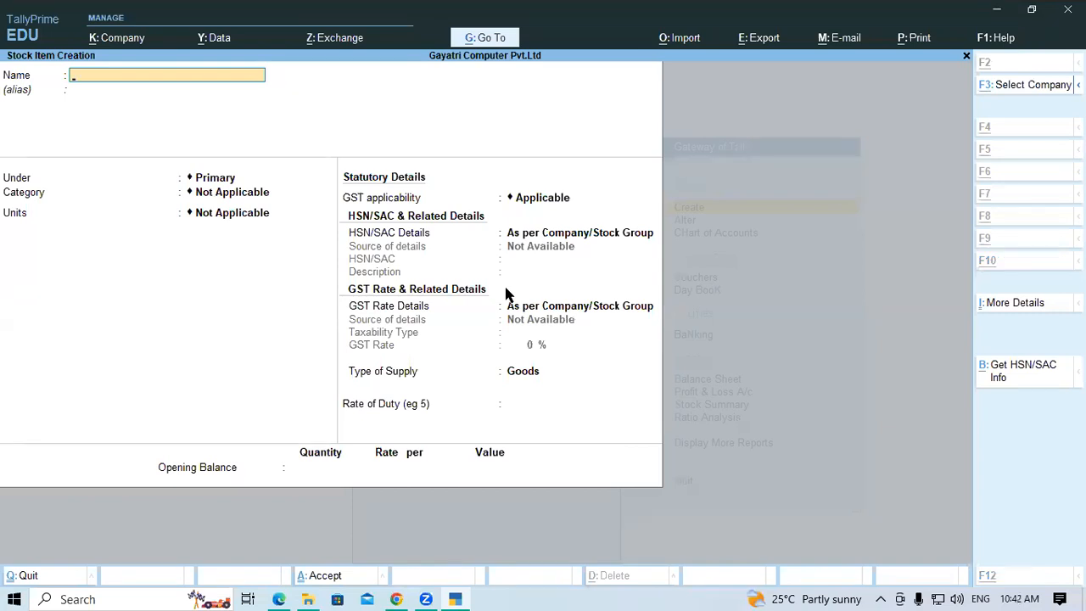
- Name the next stock item Dell 1220 DLP Projector, copied from the PDF product list, and leave its alias blank
key(alt+Tab)
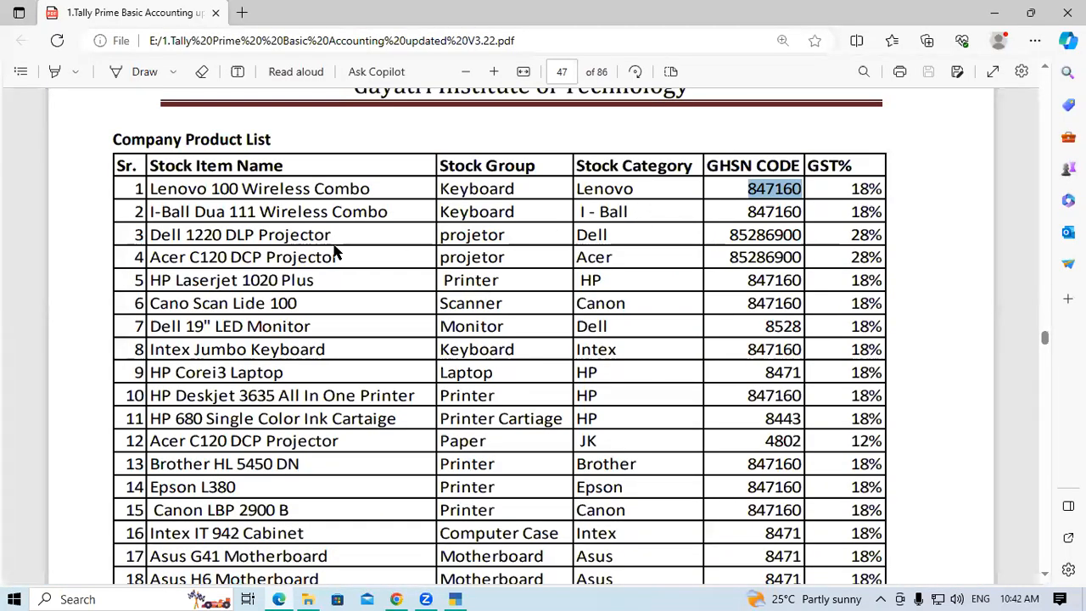
drag(151, 232, 337, 236)
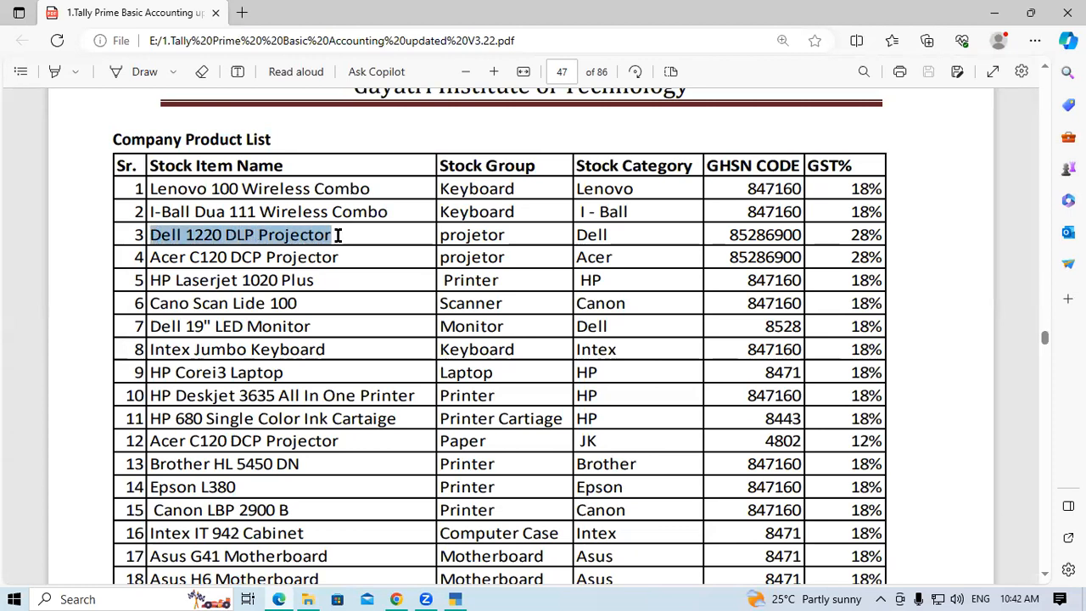
key(ctrl+c)
key(alt+Tab)
key(ctrl+alt+v)
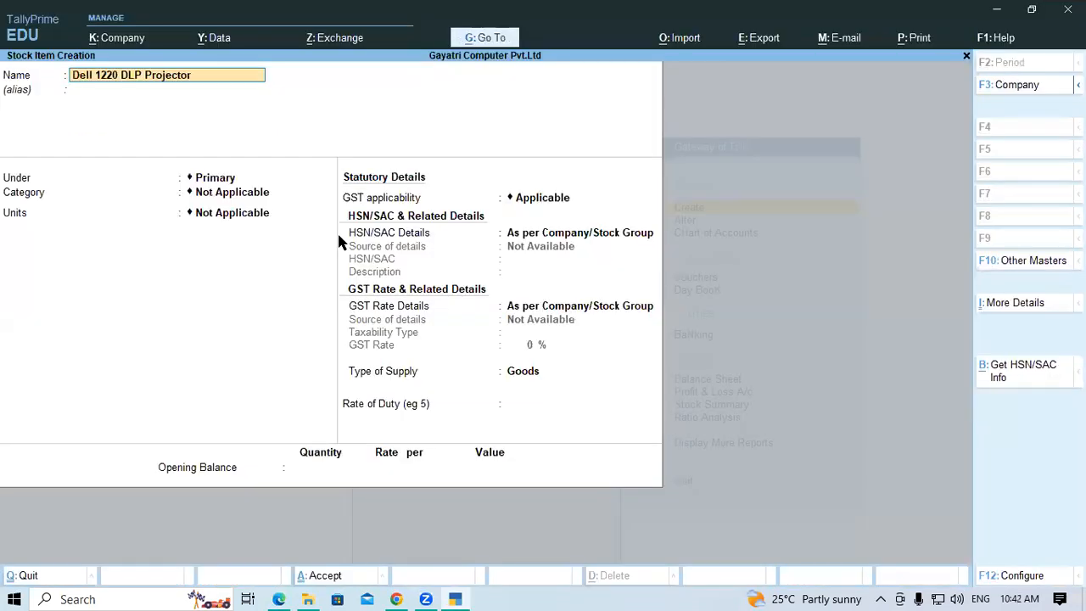
key(Return)
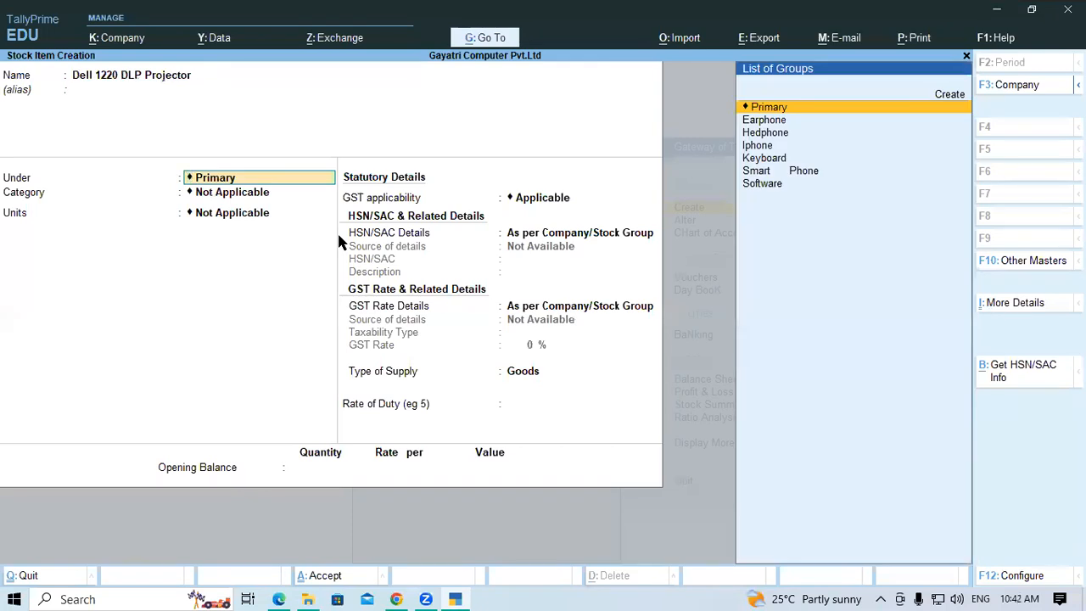
- Start a new stock group for the item, name it Projector, and keep it under Primary without adding quantities
key(alt+c)
text(Pto)
key(BackSpace)
text(to)
key(BackSpace)
text(roje)
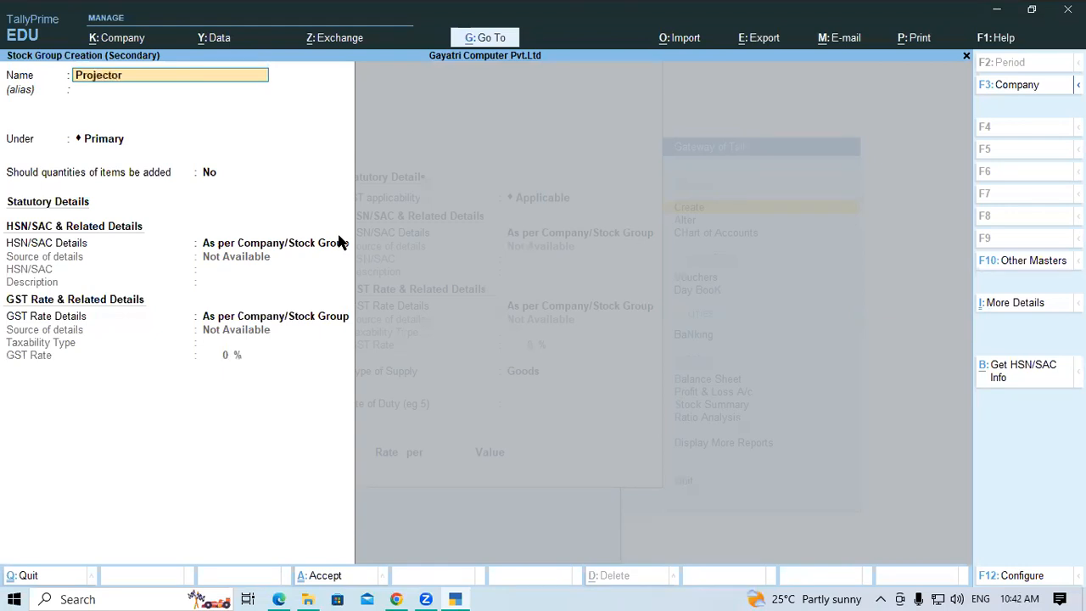
key(Return)
key(Return)
key(Return)
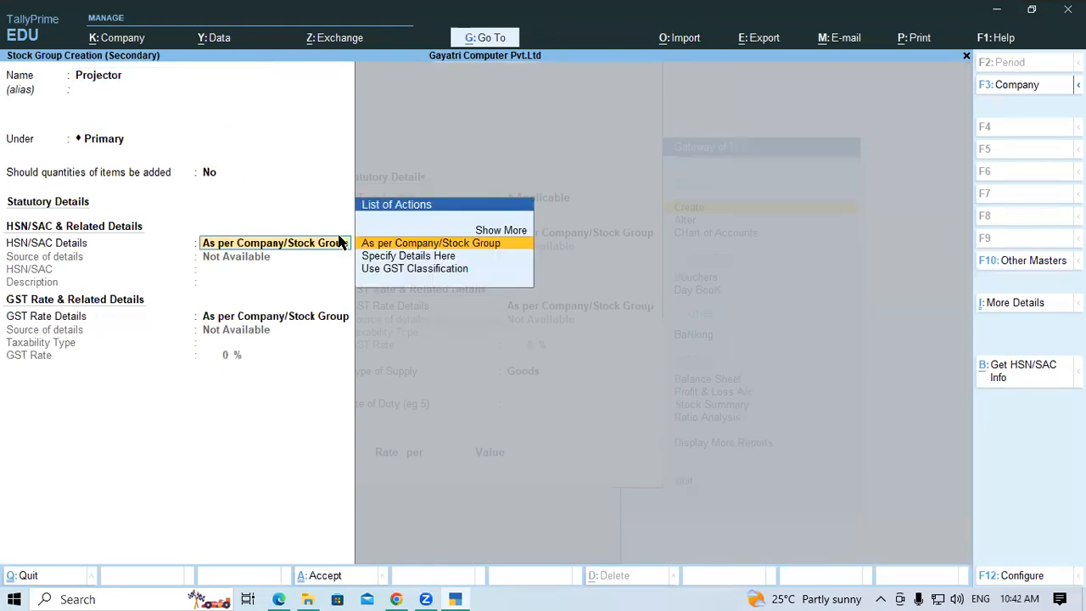
- Specify the Projector group's own HSN/SAC details, using the code 85286900 copied from the PDF product list
key(Down)
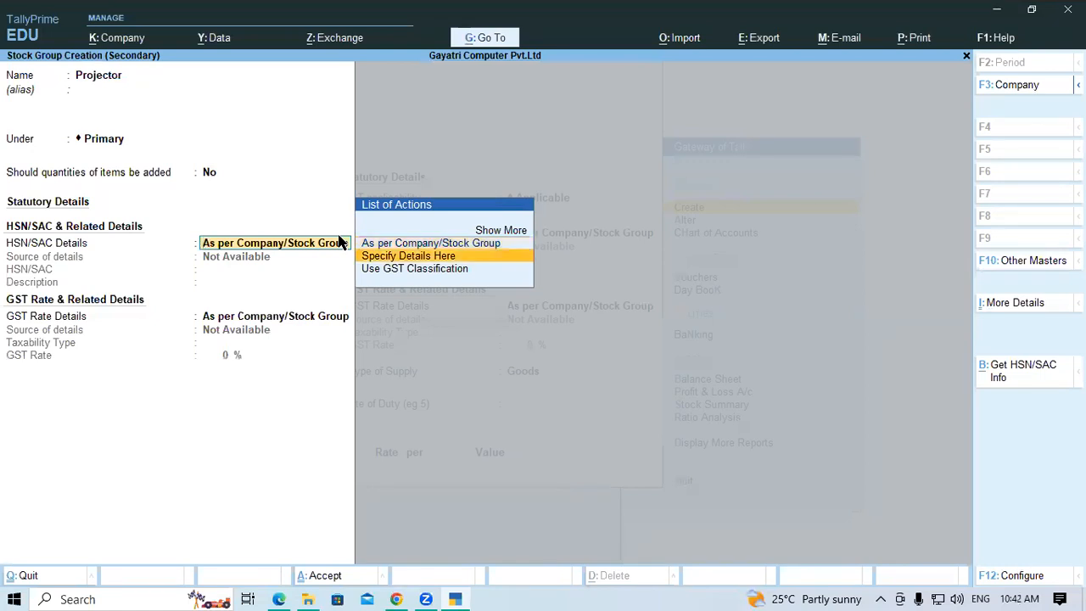
key(Return)
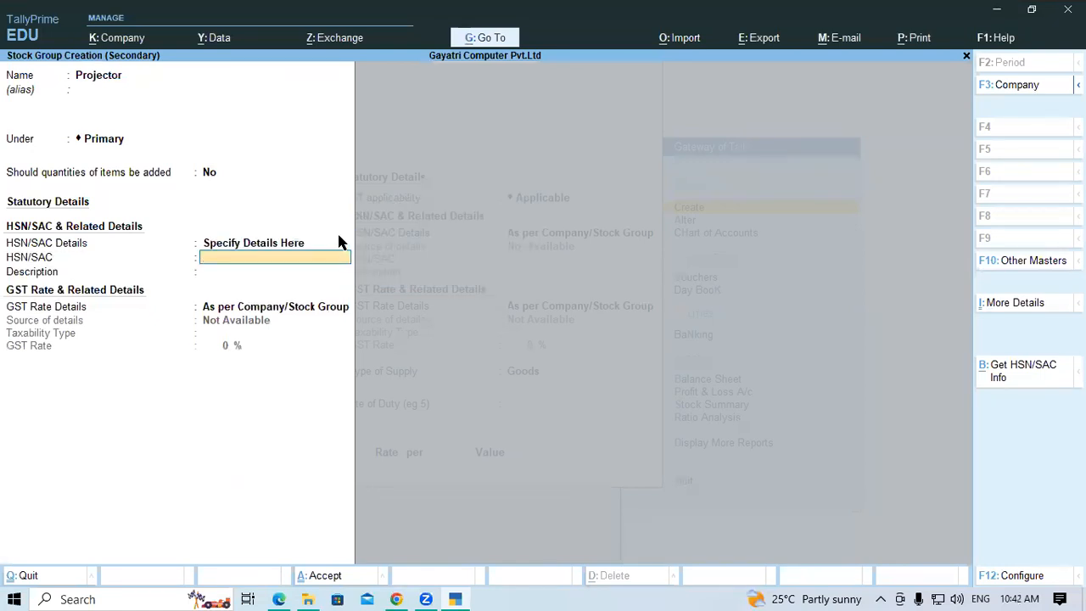
key(alt+Tab)
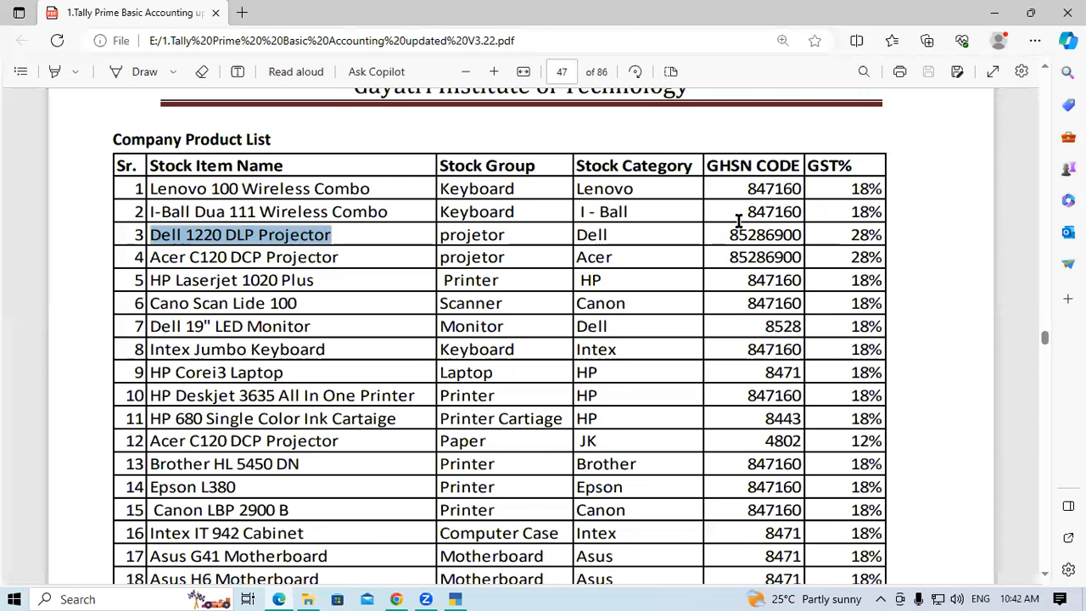
drag(724, 235, 801, 234)
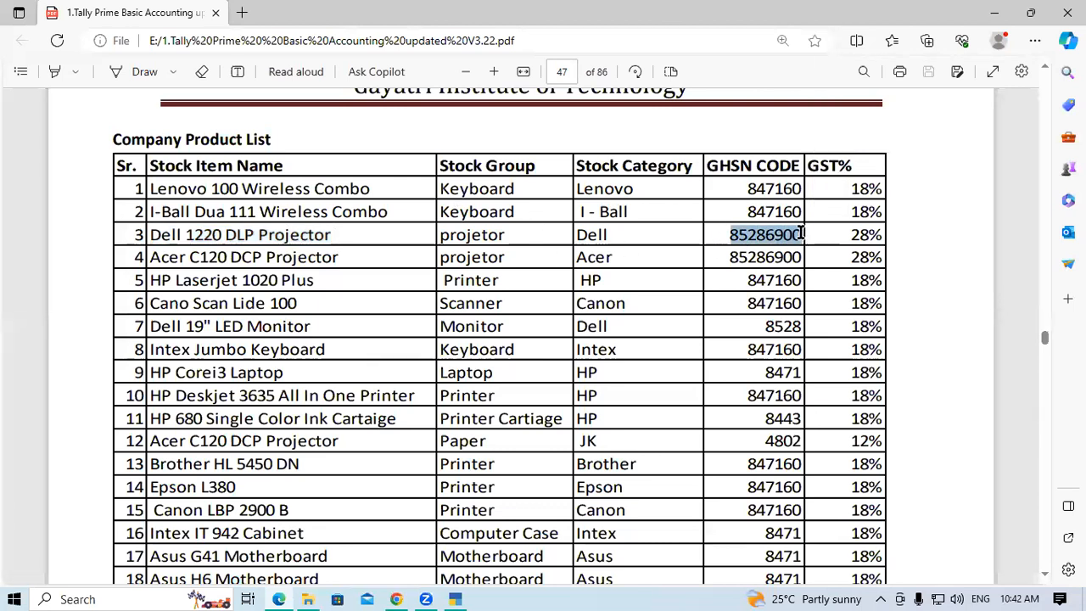
key(ctrl+c)
key(alt+Tab)
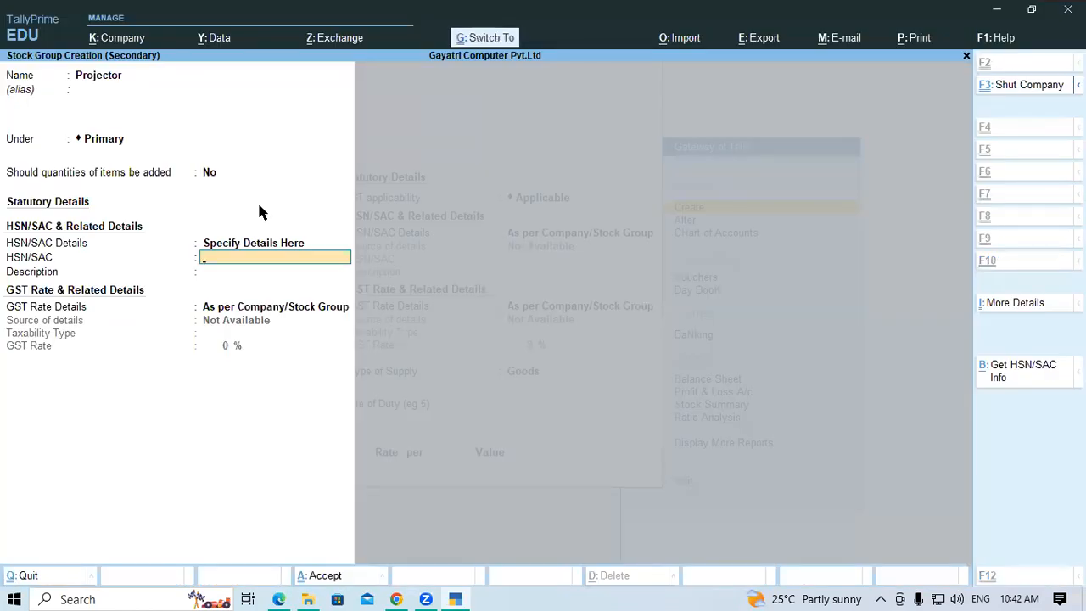
key(ctrl+v)
key(Return)
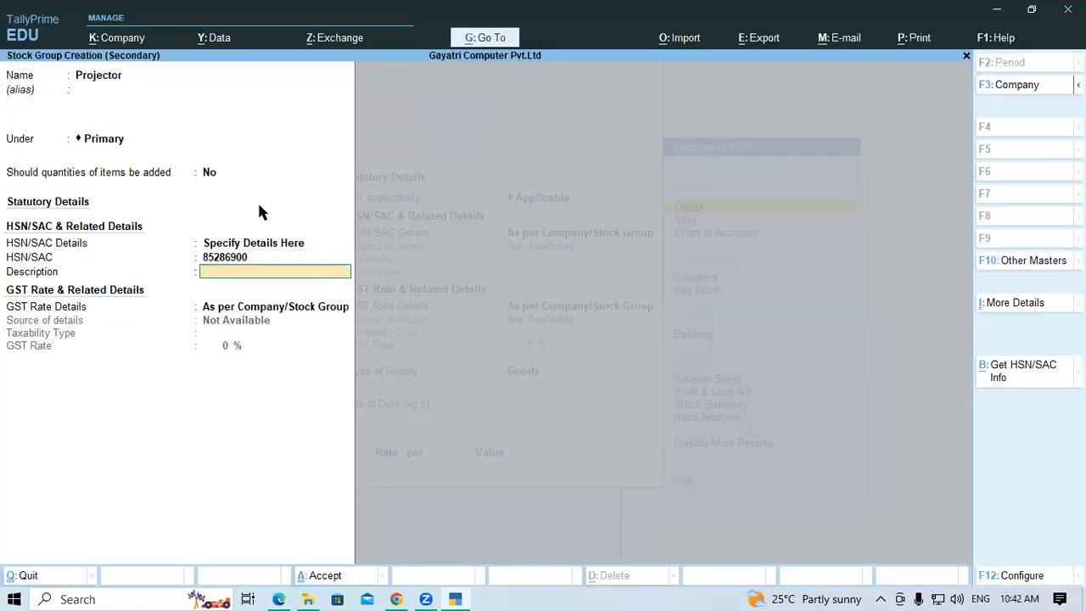
- Set the Projector group's HSN/SAC description to Projector, copied from the group name
click(121, 78)
key(ctrl+c)
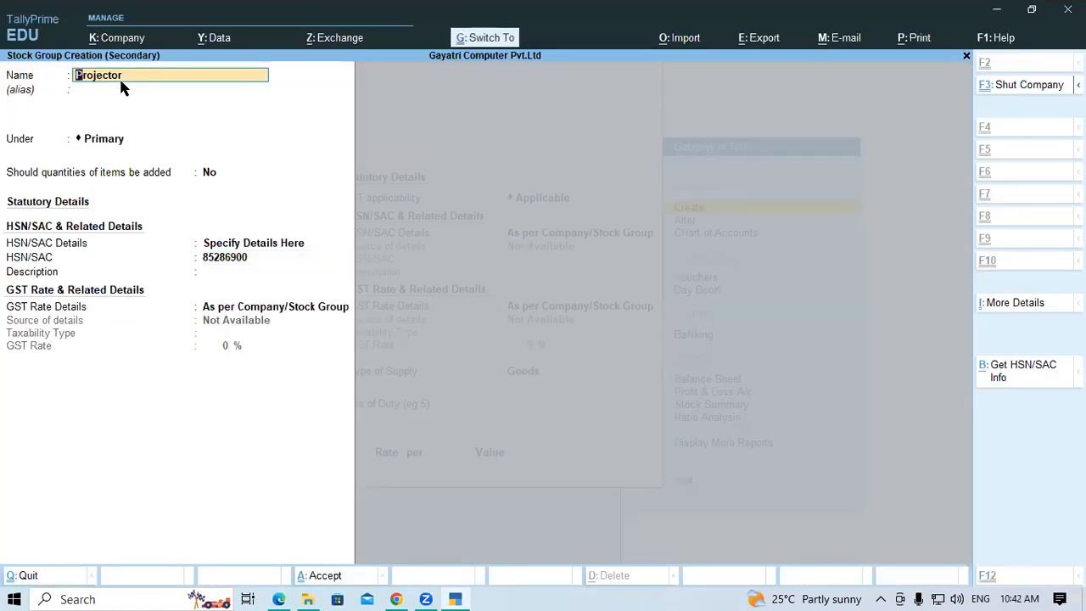
click(235, 273)
key(ctrl+v)
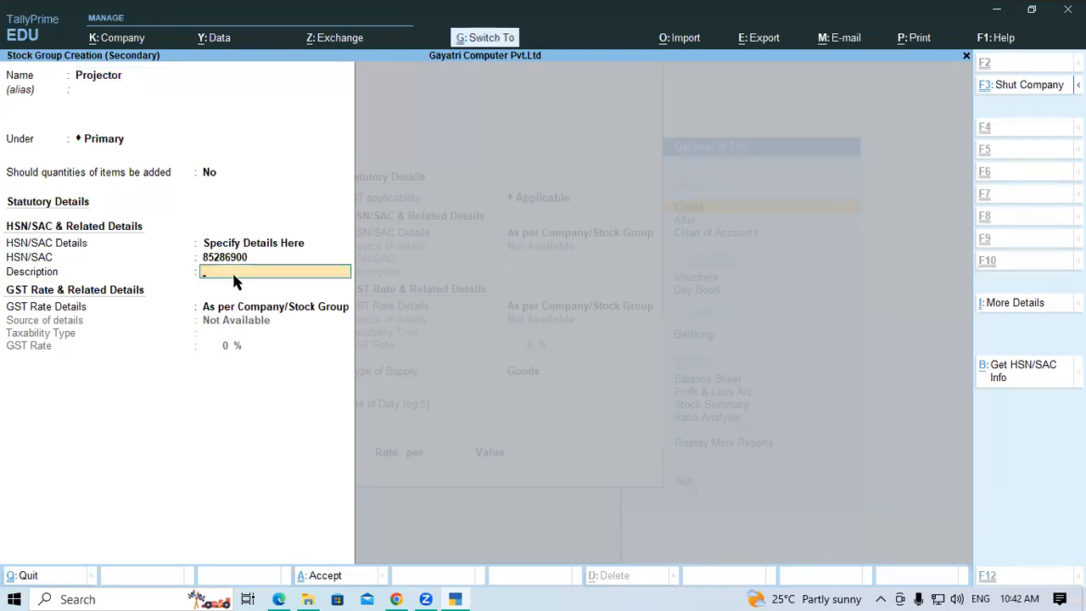
key(Return)
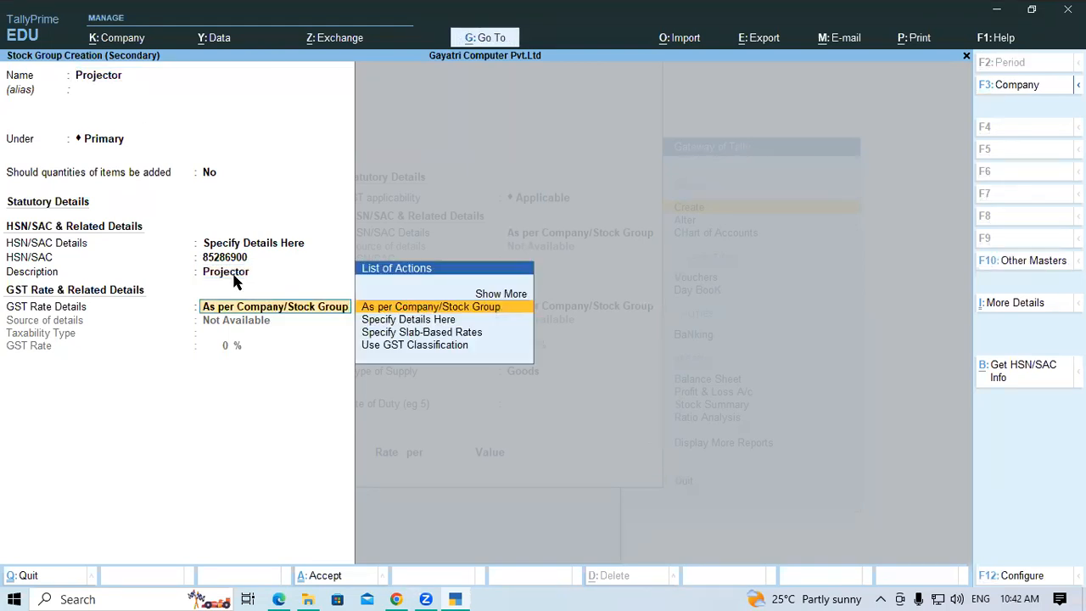
- Specify the Projector group's own GST rate details and set its taxability type to Taxable
key(Down)
key(Down)
key(Up)
key(Return)
key(Return)
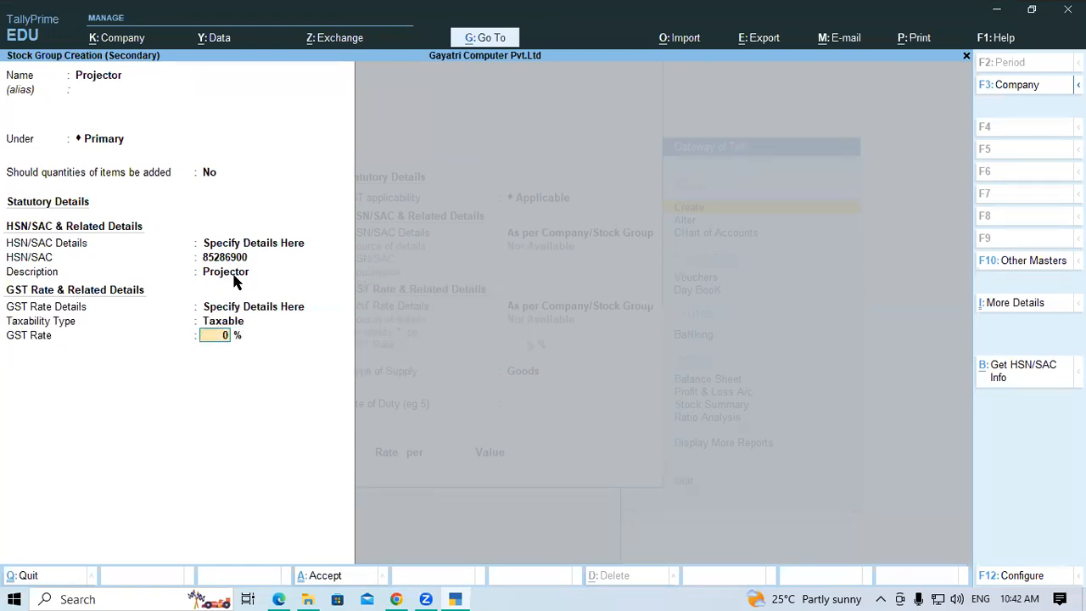
- Set the Projector group's GST rate to 28%, as given in the PDF product list, and save the group
key(alt+Tab)
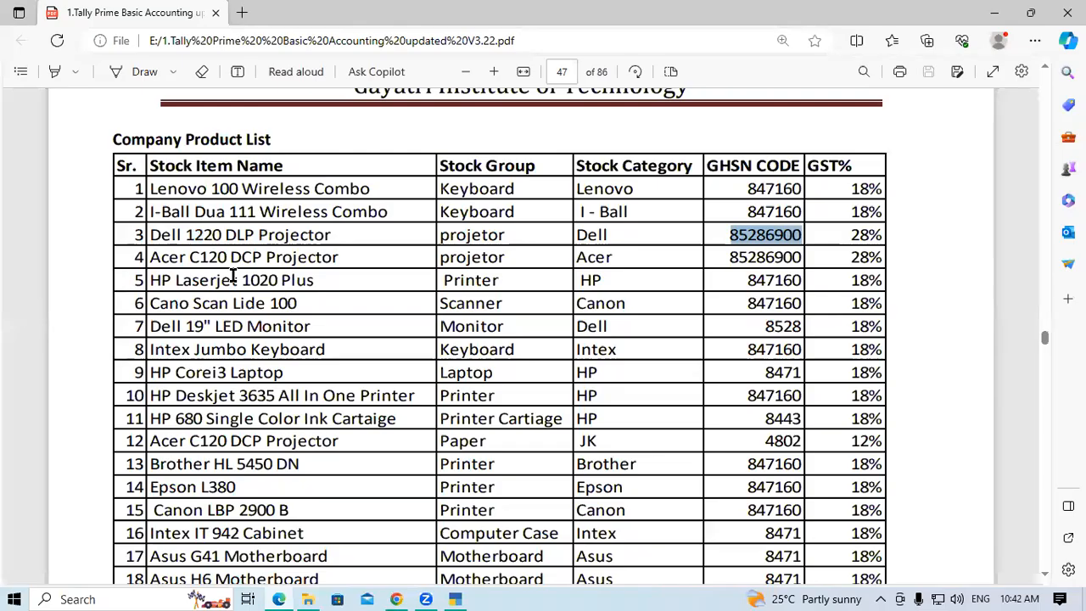
key(alt+Tab)
text(28)
key(Return)
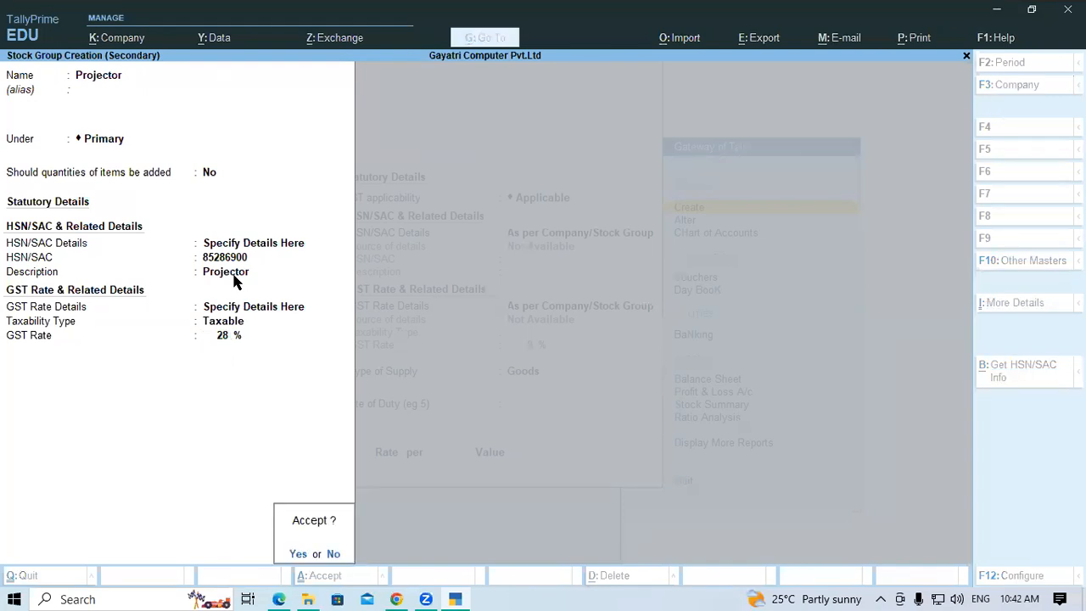
key(Return)
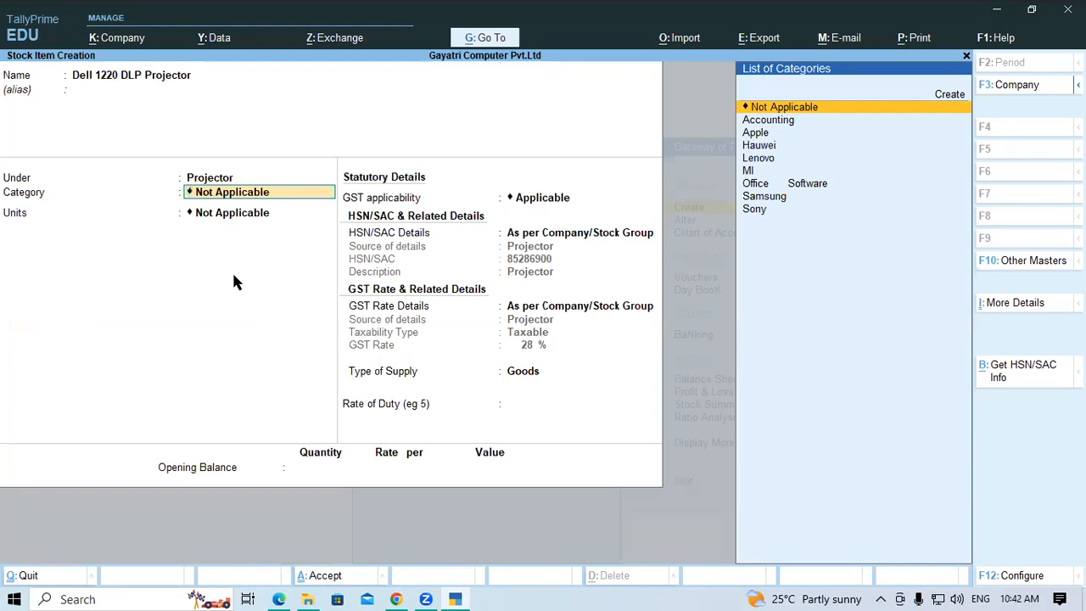
- Create a stock category named Dell under Primary, without an alias, and assign it to the projector item
key(alt+c)
text(Dell)
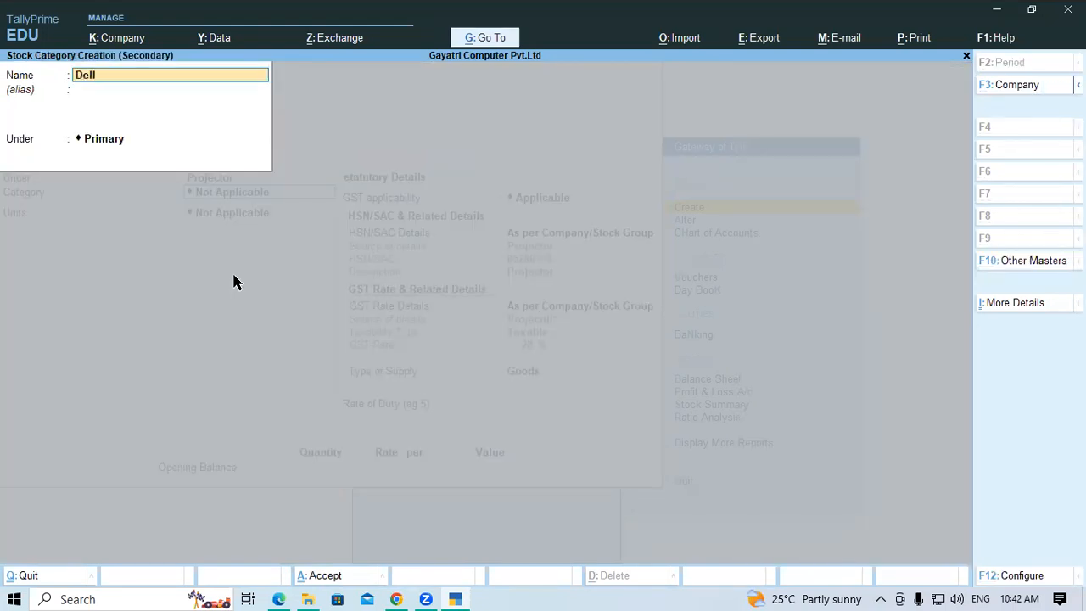
key(Return)
key(Return)
key(Return)
key(Return)
key(Return)
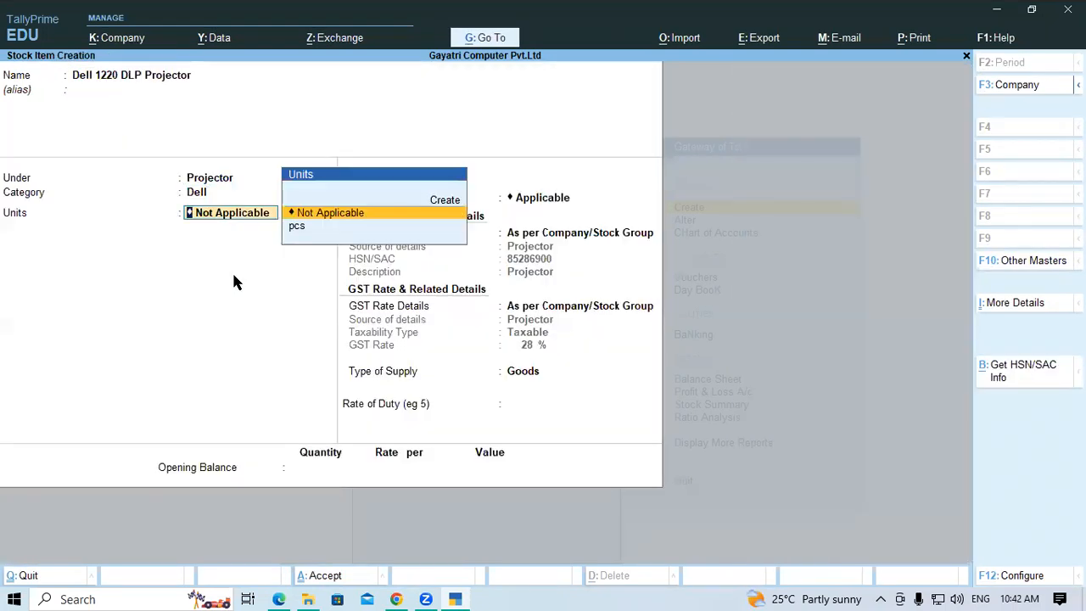
- Set the item's unit to pcs and keep GST applicable with HSN and rate details as per the stock group
key(Down)
key(Return)
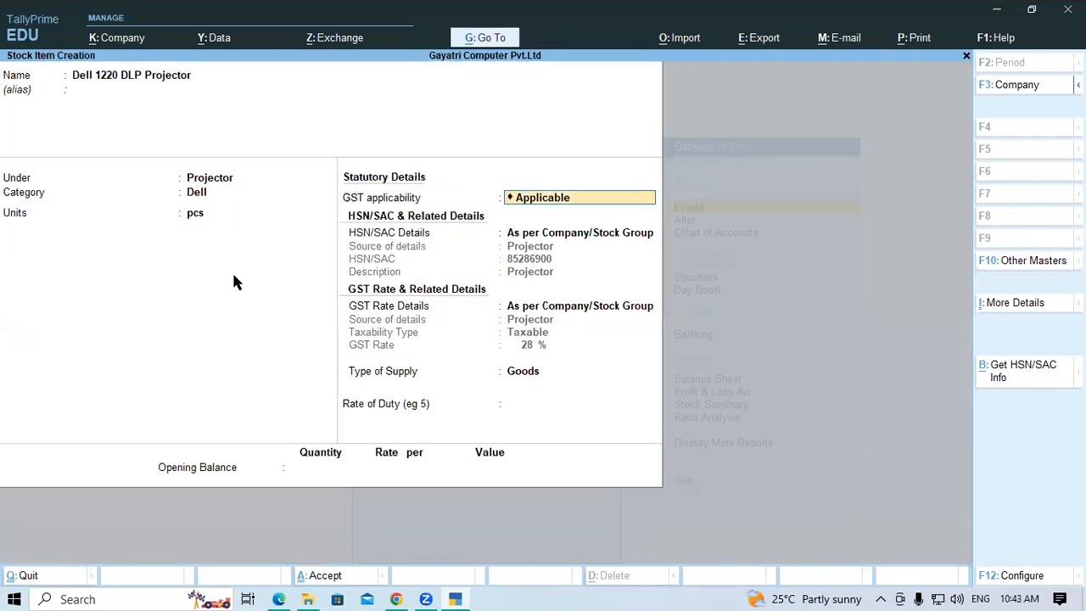
key(Return)
key(Return)
key(Return)
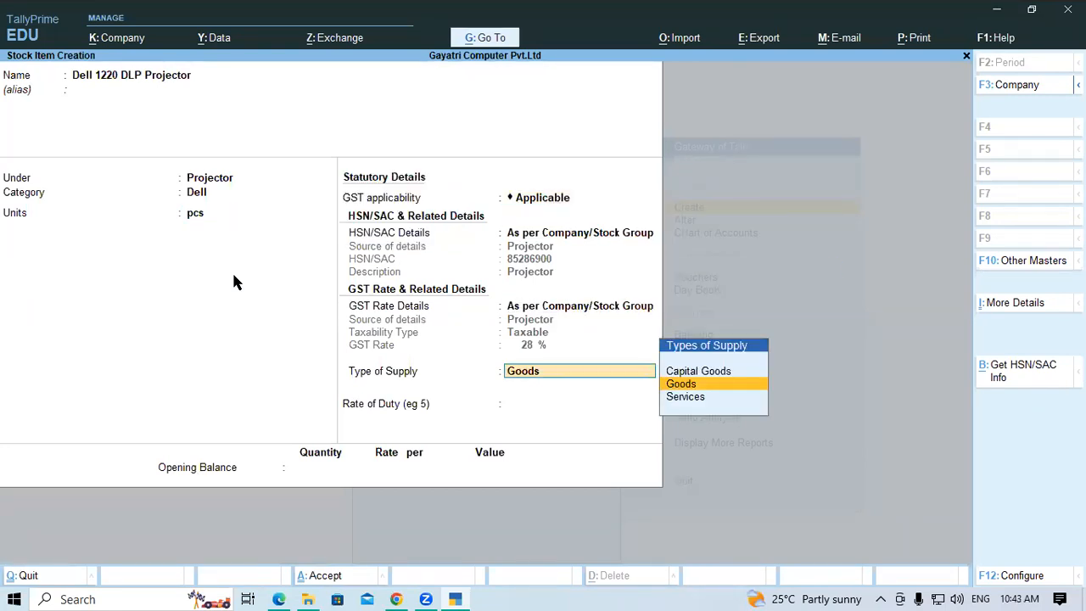
- Keep the supply type as Goods with a duty rate of 0, and save the item without an opening balance
key(Return)
key(Return)
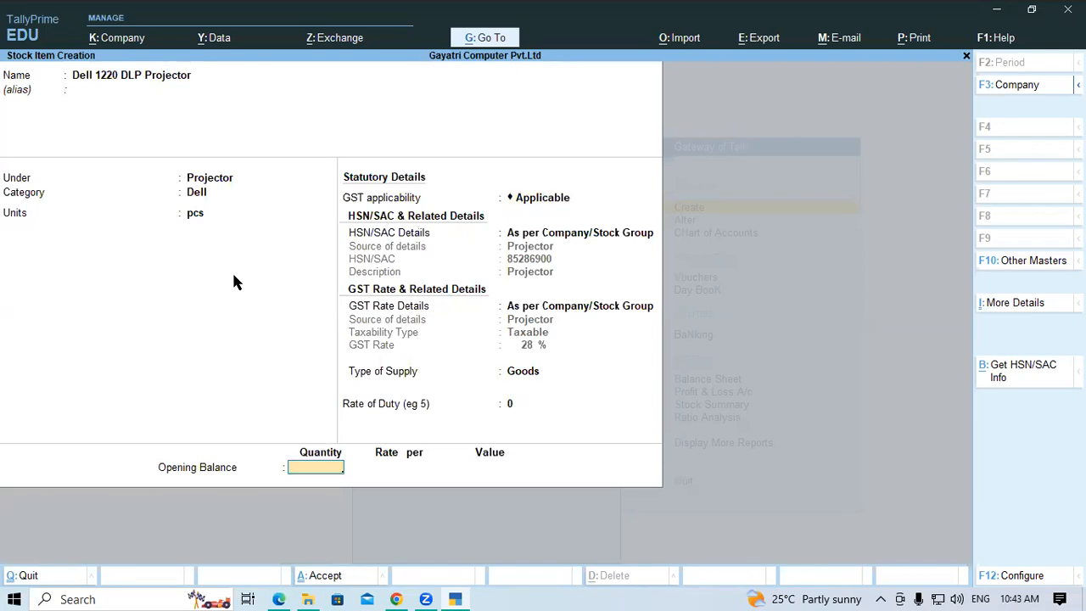
key(Return)
key(Return)
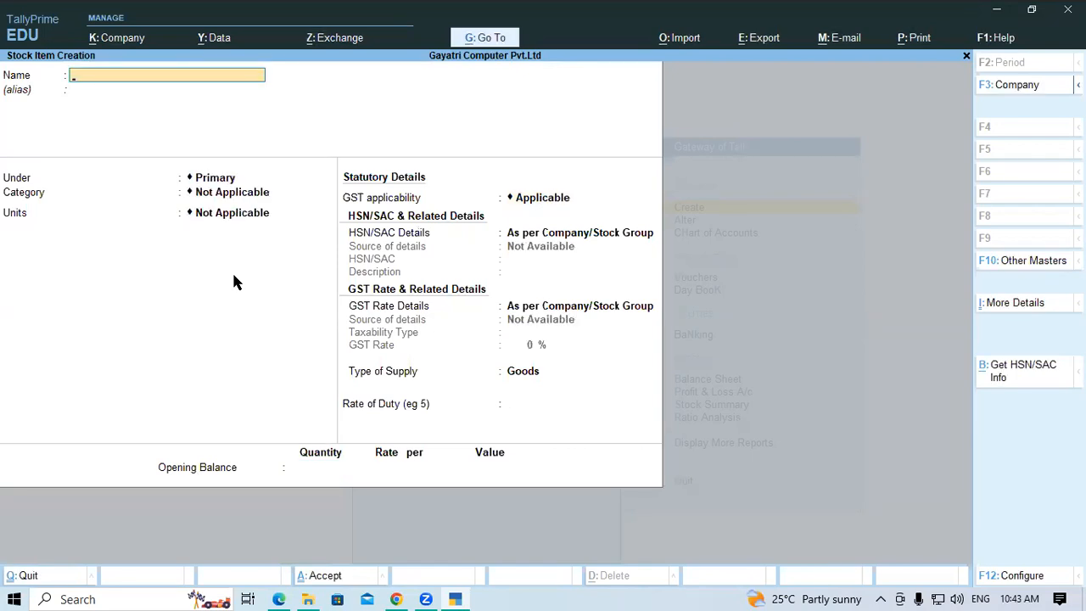
- Switch to the PDF product list and examine the stock item name in row 12 against its group and category
key(alt+Tab)
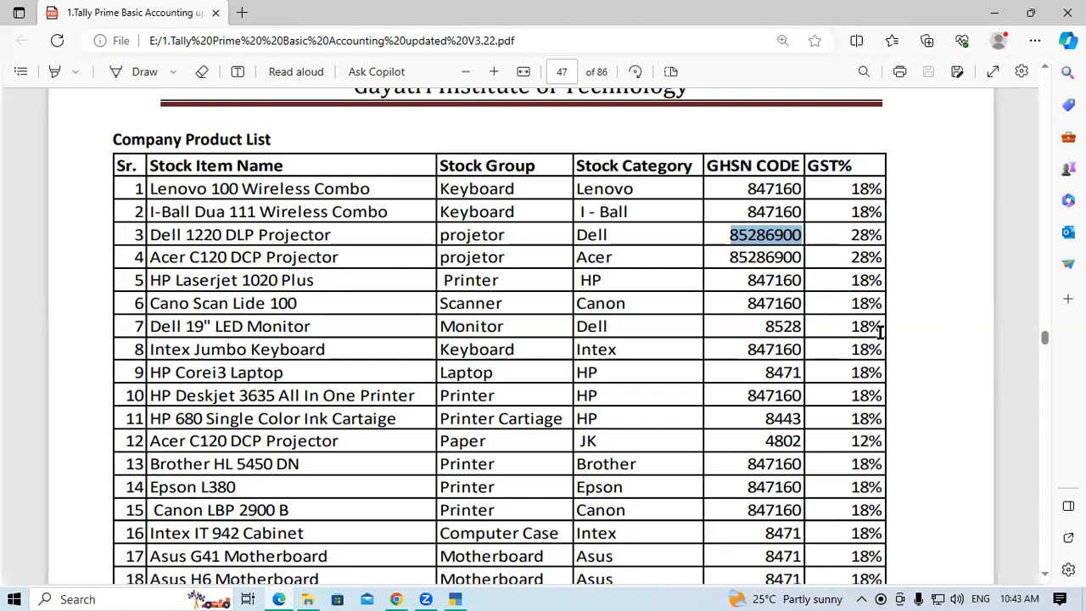
scroll(598, 334, down, 2)
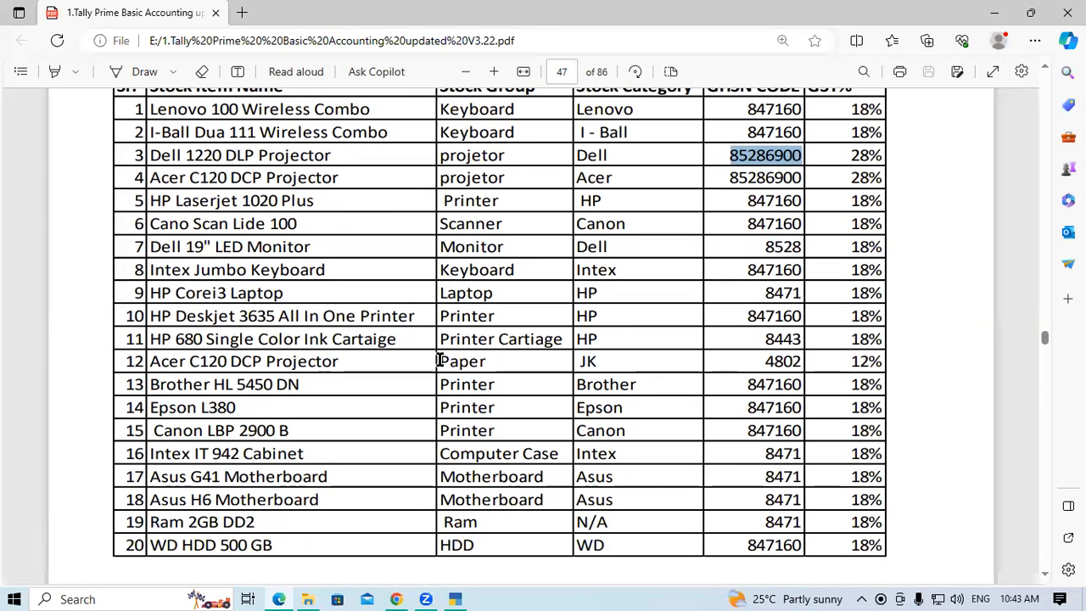
drag(153, 361, 342, 366)
click(185, 365)
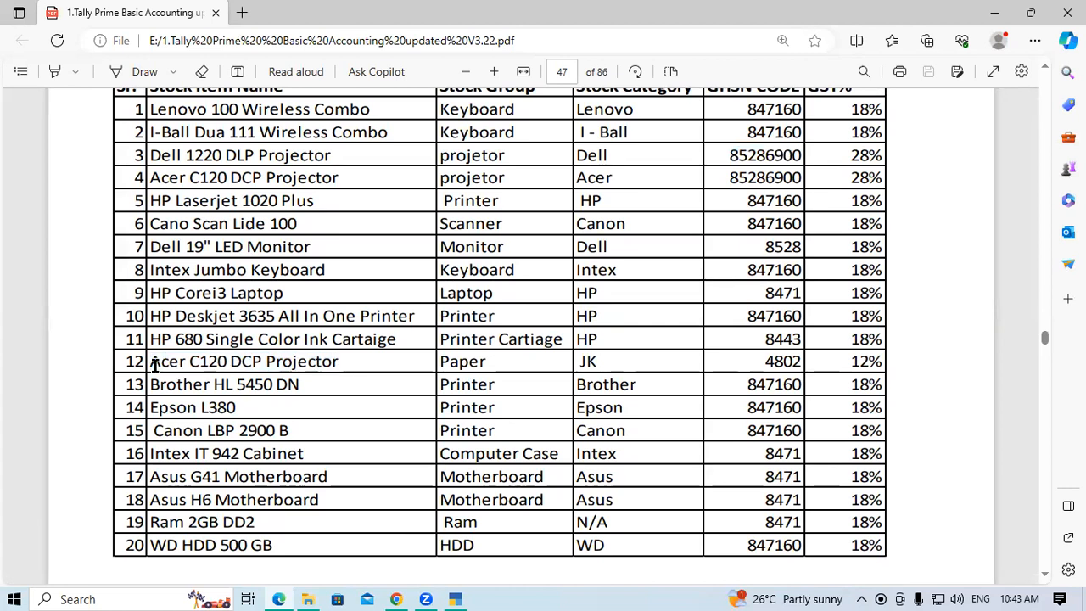
double_click(168, 363)
drag(248, 358, 346, 360)
click(351, 364)
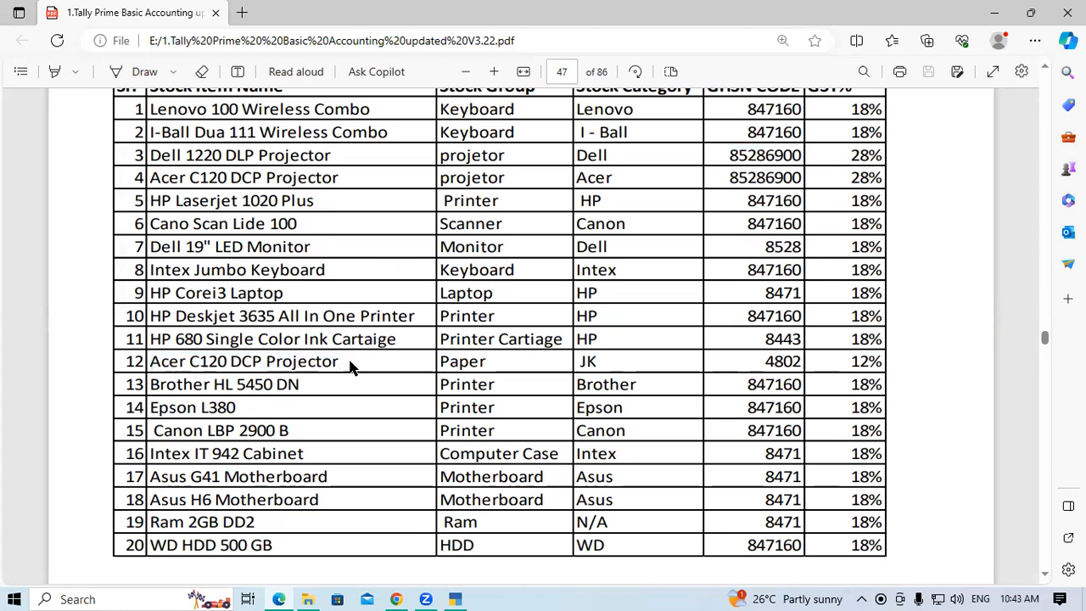